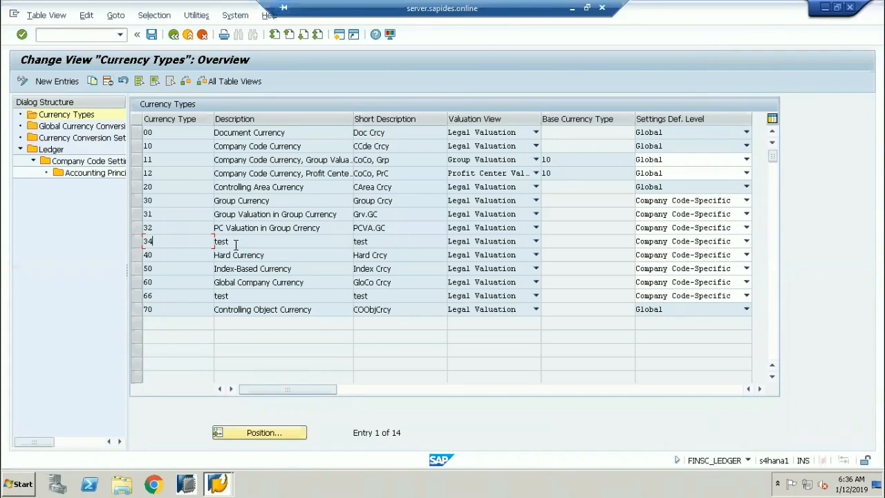
# Try deleting currency type 34, mark the 34 and 66 values, then show type 00's level choices.
pyautogui.press('Tab')
pyautogui.hotkey('shift', 'Tab')
pyautogui.click(108, 81)
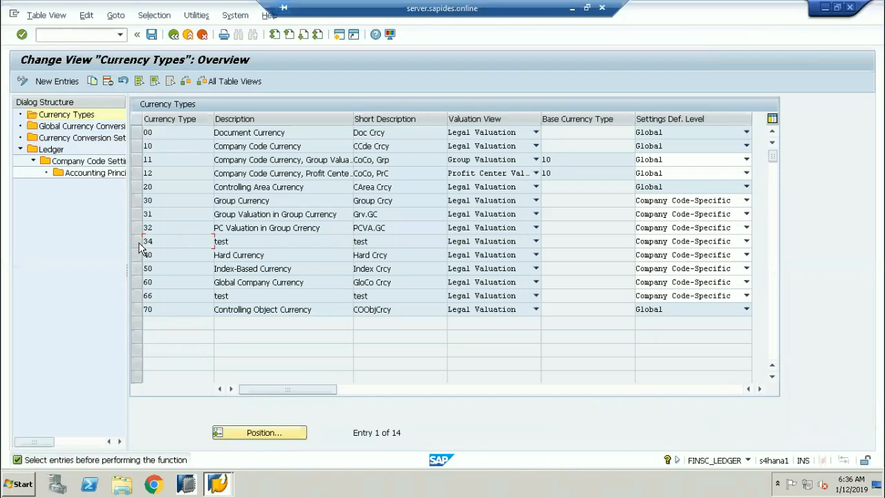
pyautogui.click(157, 239)
pyautogui.doubleClick(159, 243)
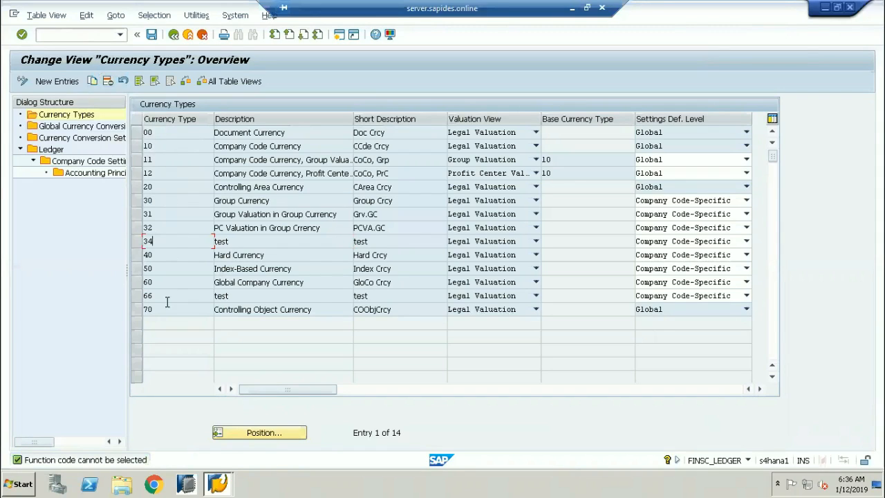
pyautogui.moveTo(162, 240); pyautogui.dragTo(97, 236)
pyautogui.moveTo(158, 295); pyautogui.dragTo(136, 294)
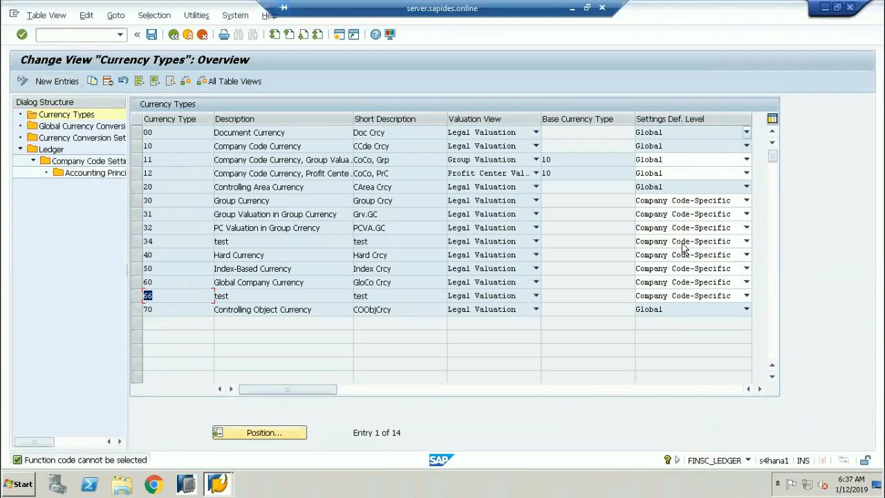
pyautogui.click(659, 132)
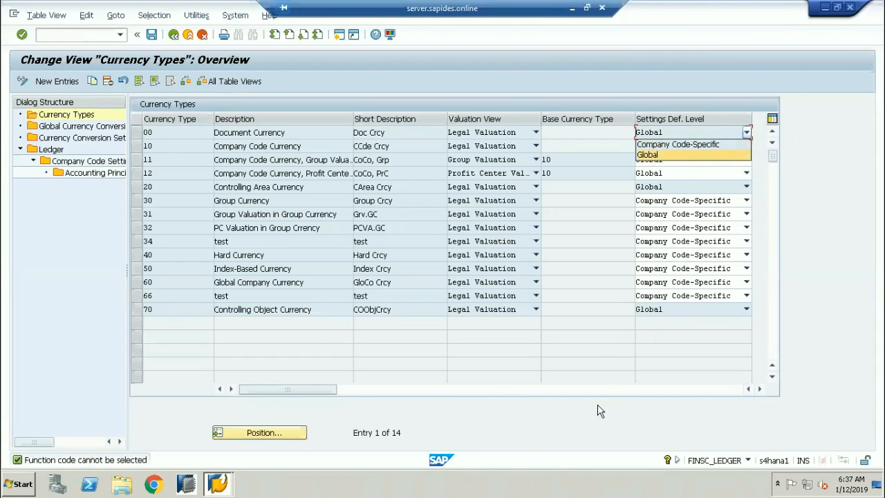
pyautogui.click(564, 375)
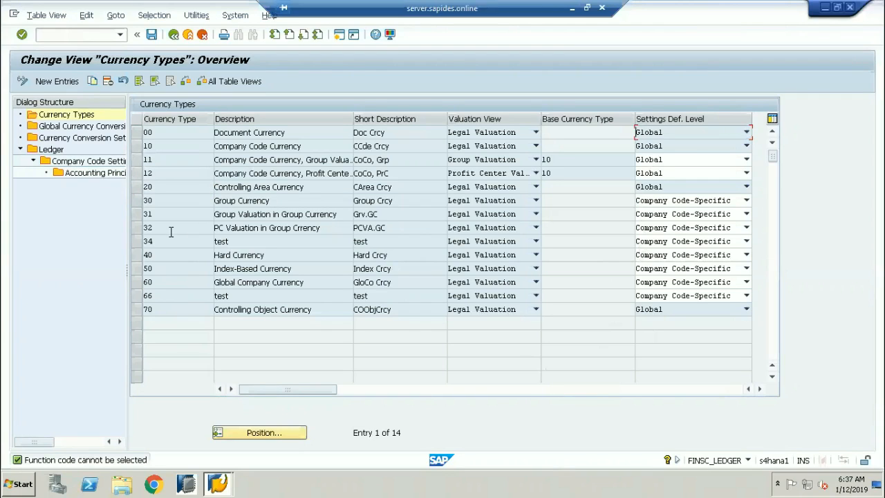
pyautogui.doubleClick(152, 200)
pyautogui.doubleClick(158, 187)
pyautogui.moveTo(289, 188); pyautogui.dragTo(185, 188)
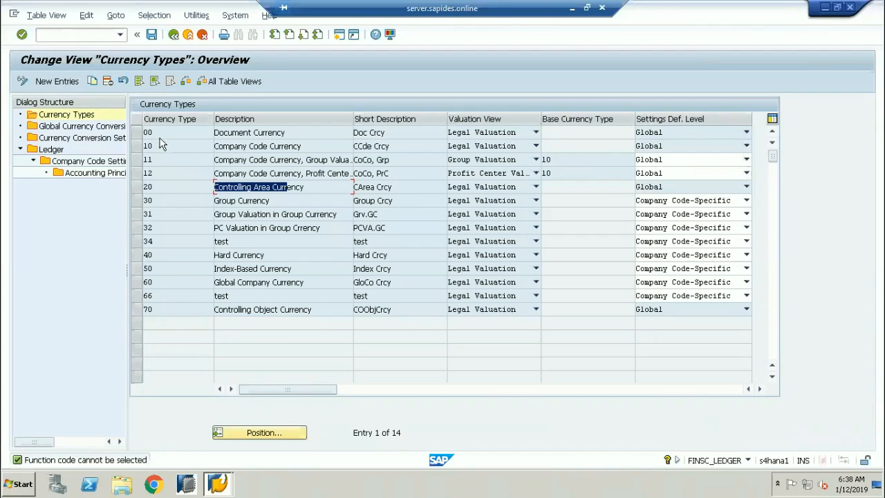
# Mark currency types 00 and 10, then drag the splitter to widen the Dialog Structure tree.
pyautogui.doubleClick(140, 132)
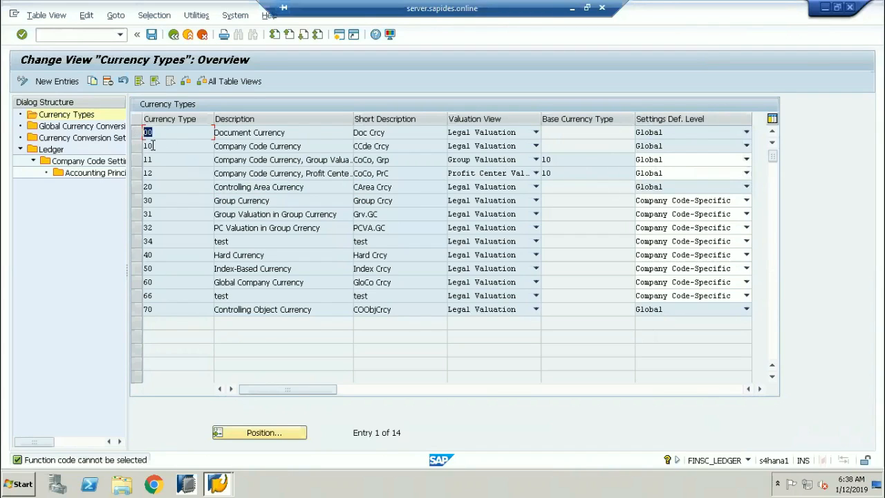
pyautogui.doubleClick(150, 145)
pyautogui.moveTo(128, 274); pyautogui.dragTo(176, 273)
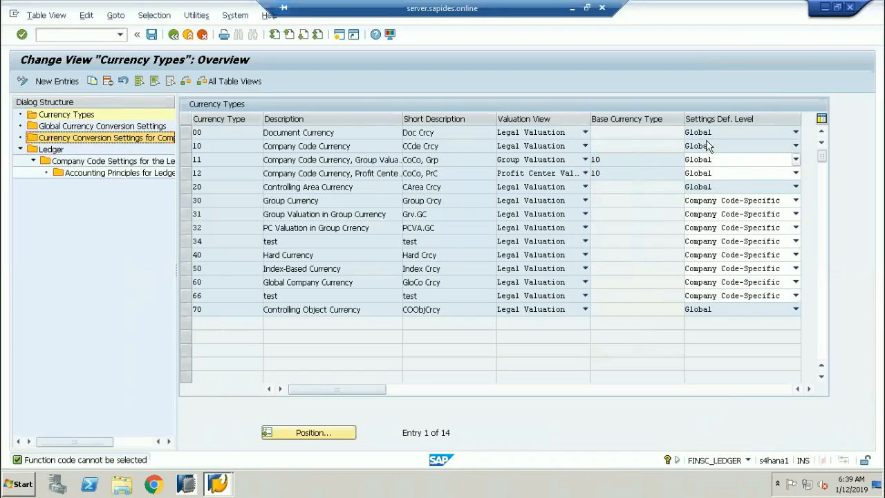
# Mark the 00 and 10 values, then open Currency Conversion Settings for Company Codes from the tree.
pyautogui.click(233, 132)
pyautogui.moveTo(233, 133); pyautogui.dragTo(163, 145)
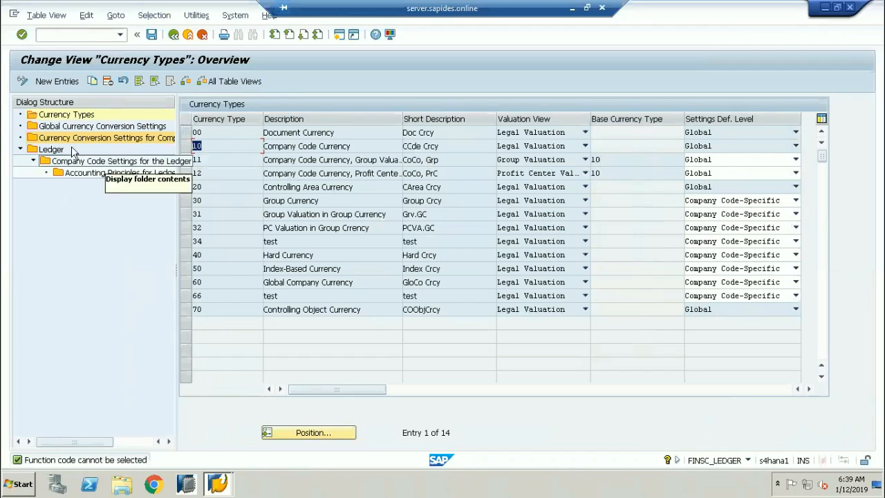
pyautogui.click(53, 130)
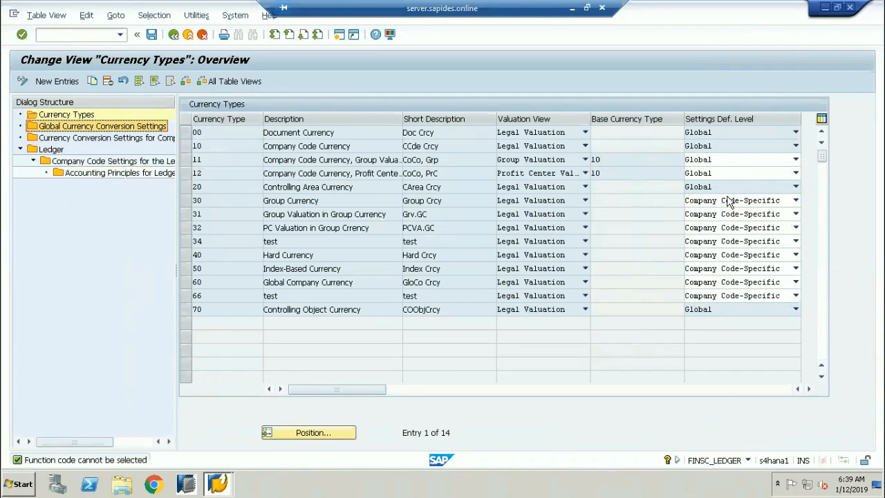
pyautogui.click(129, 140)
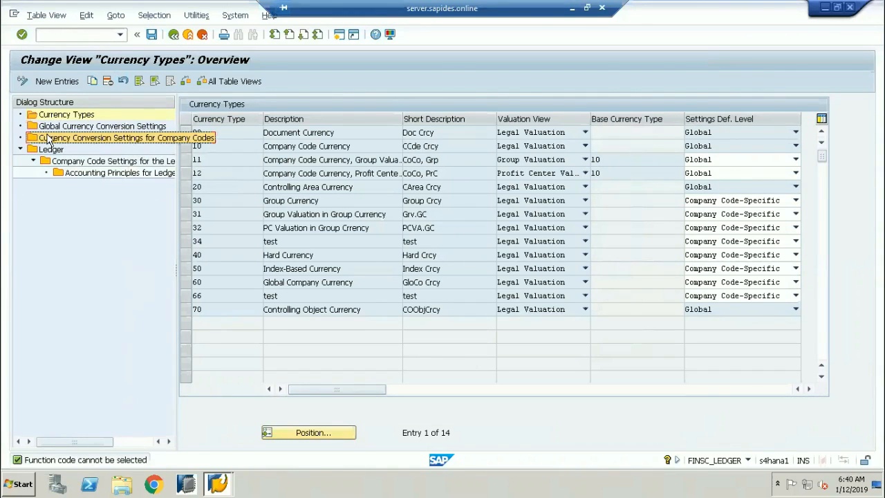
pyautogui.doubleClick(121, 141)
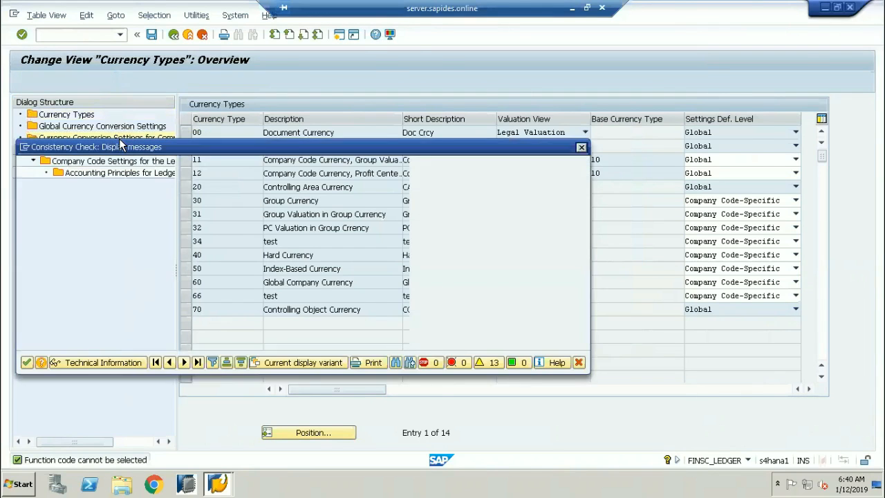
# Dismiss the warnings, narrow the folder tree, widen CoCd, and open Global Currency Conversion Settings.
pyautogui.click(27, 363)
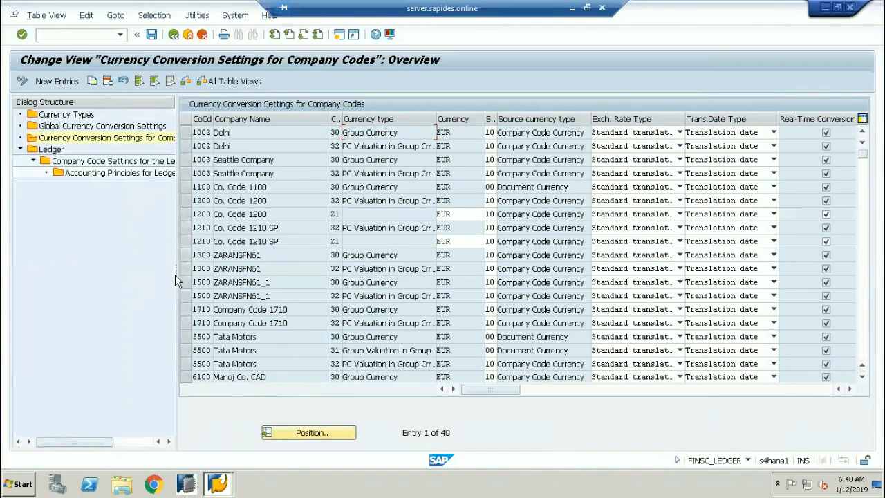
pyautogui.moveTo(163, 271); pyautogui.dragTo(115, 265)
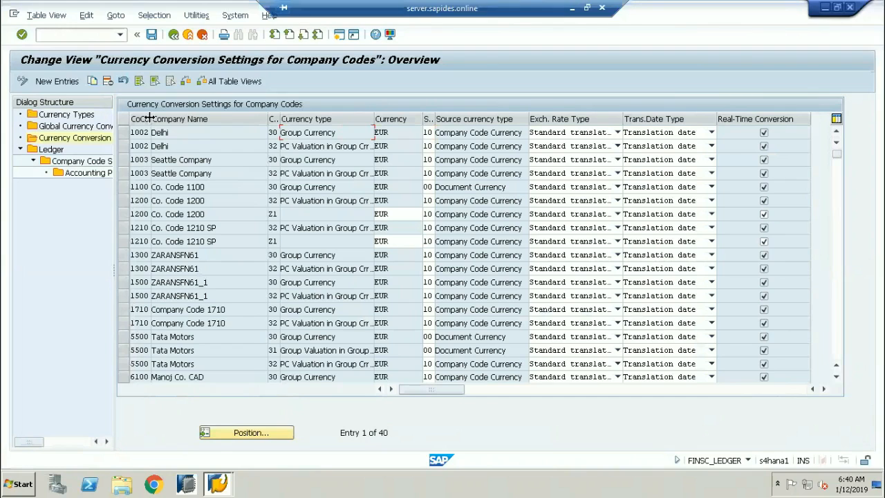
pyautogui.moveTo(150, 122); pyautogui.dragTo(168, 122)
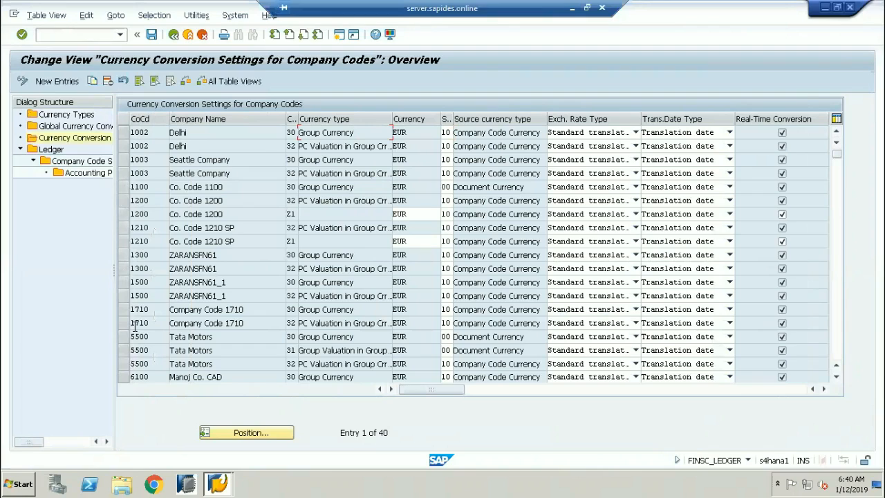
pyautogui.doubleClick(78, 128)
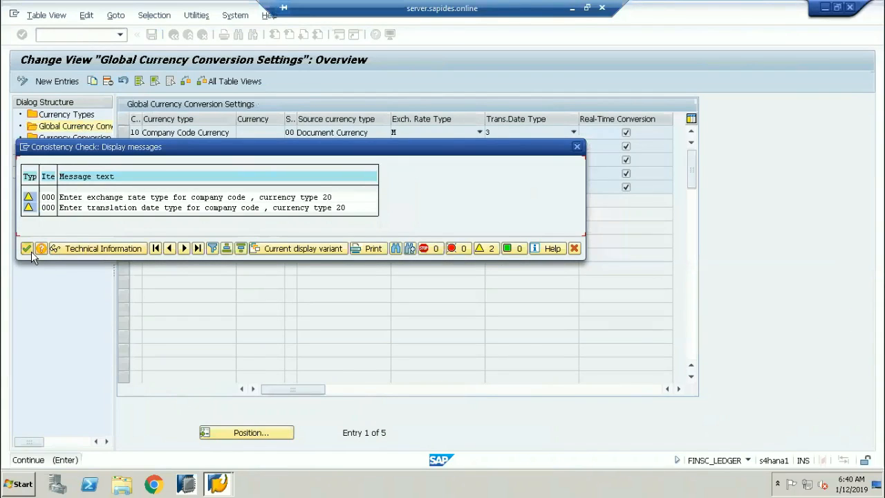
# Widen the Cu. column, visit company code settings, and return to Global settings, dismissing warnings.
pyautogui.click(30, 250)
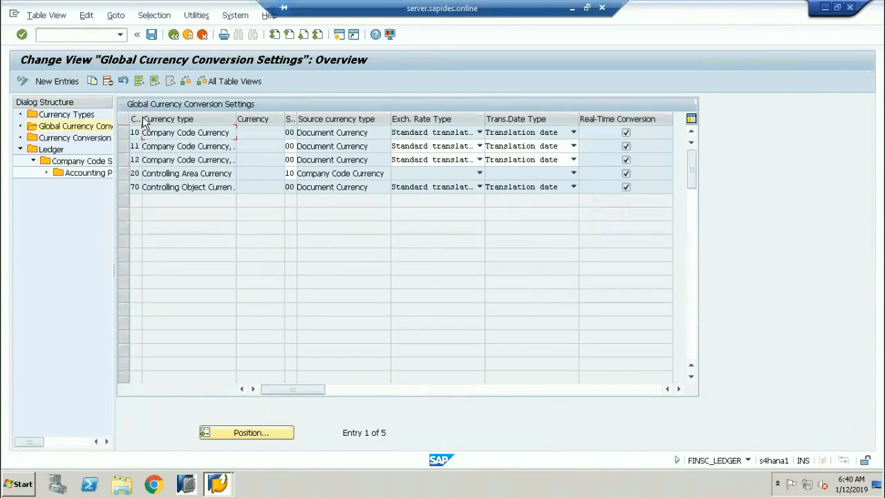
pyautogui.moveTo(140, 118); pyautogui.dragTo(159, 119)
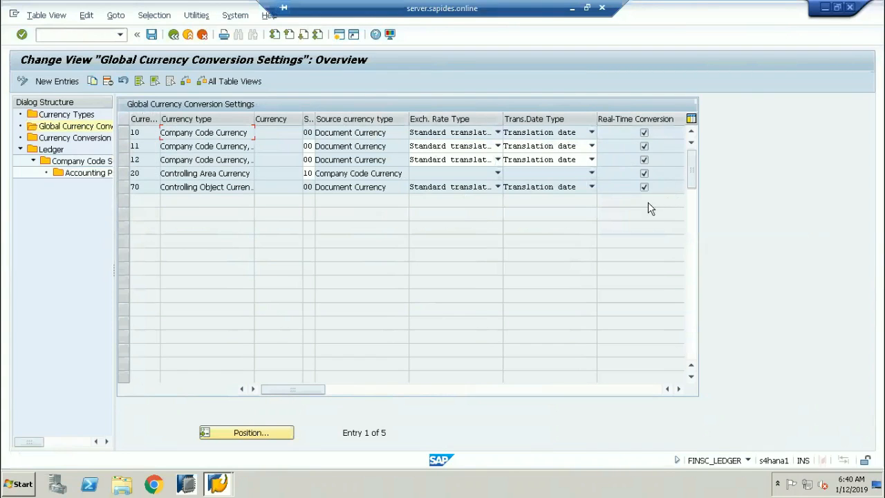
pyautogui.doubleClick(59, 139)
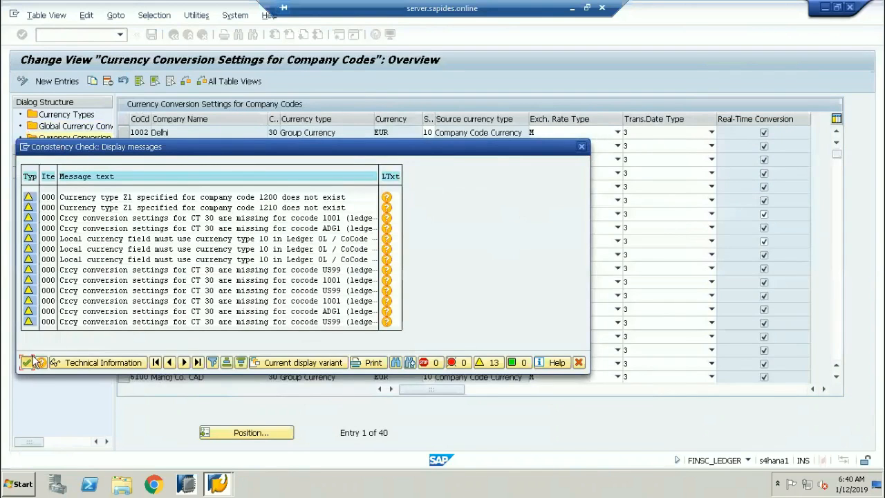
pyautogui.click(27, 364)
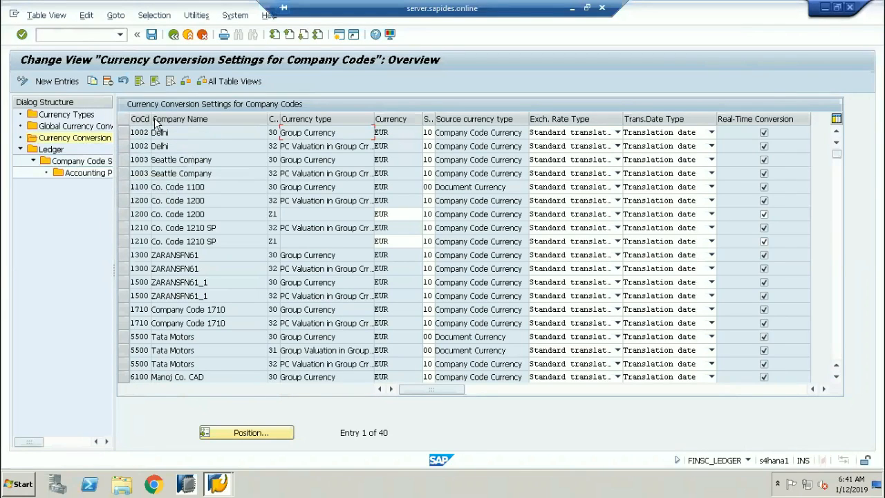
pyautogui.doubleClick(90, 131)
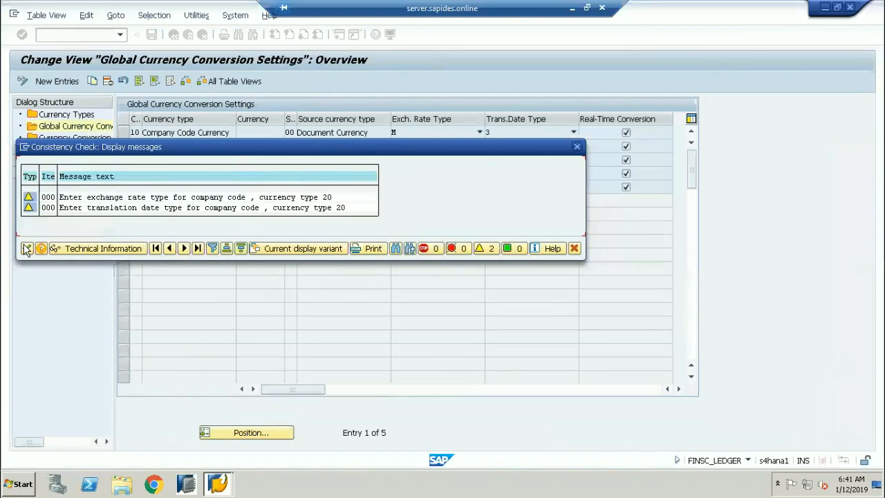
pyautogui.click(26, 249)
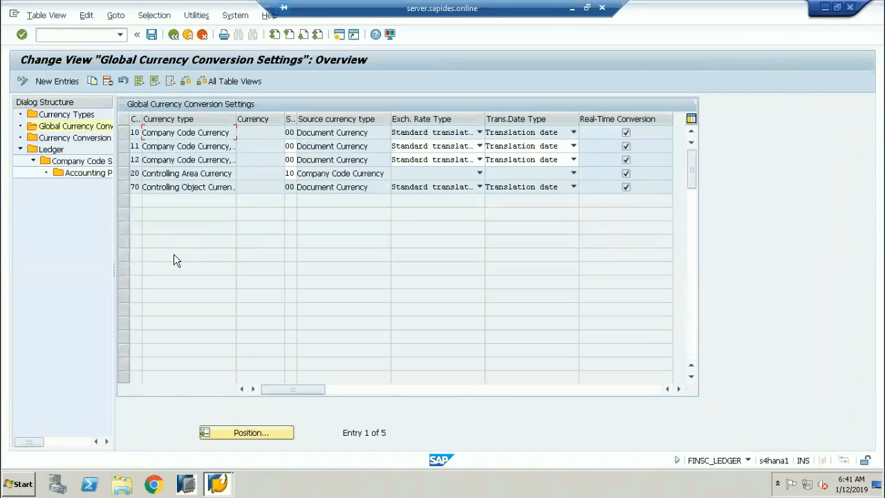
pyautogui.click(57, 81)
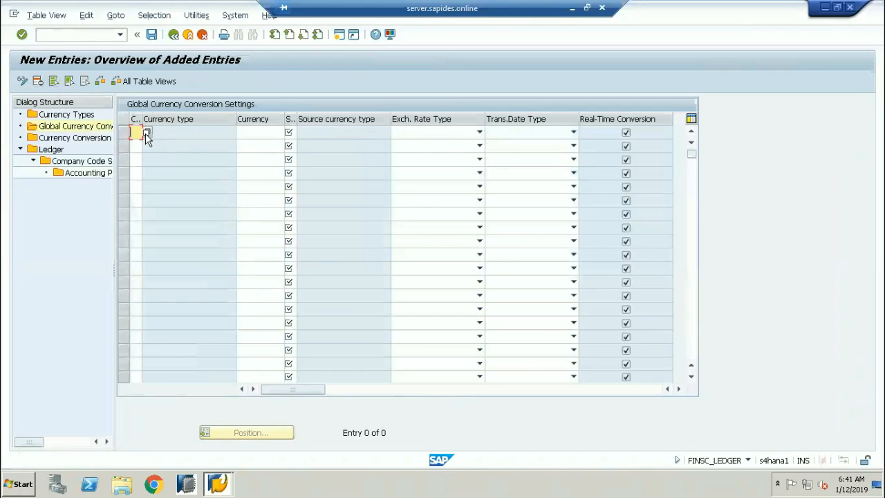
pyautogui.click(146, 133)
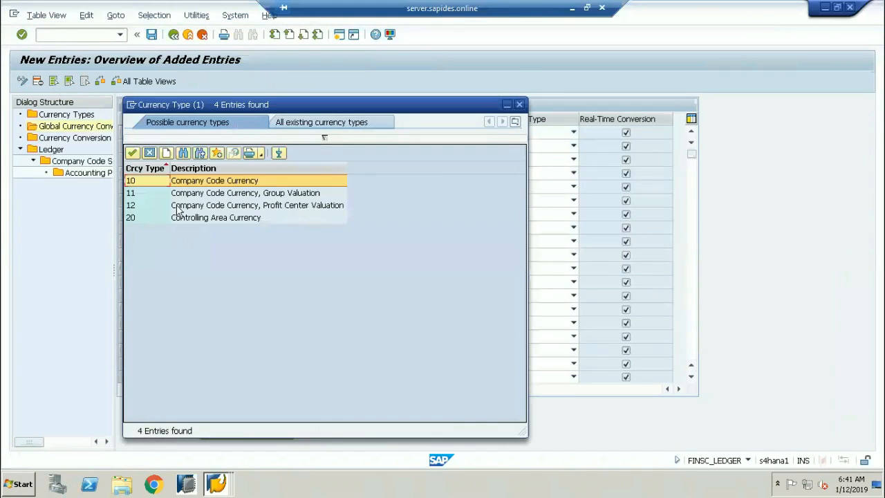
pyautogui.moveTo(215, 101); pyautogui.dragTo(555, 81)
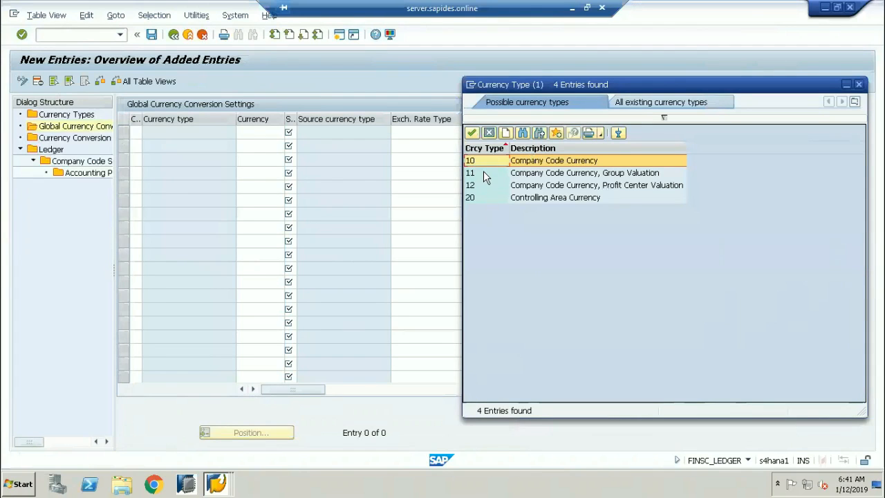
pyautogui.click(480, 184)
pyautogui.click(480, 199)
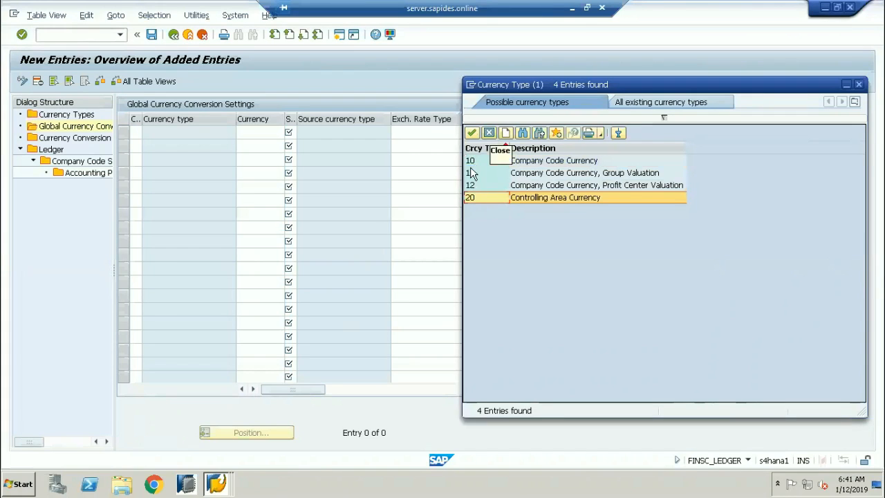
pyautogui.click(473, 133)
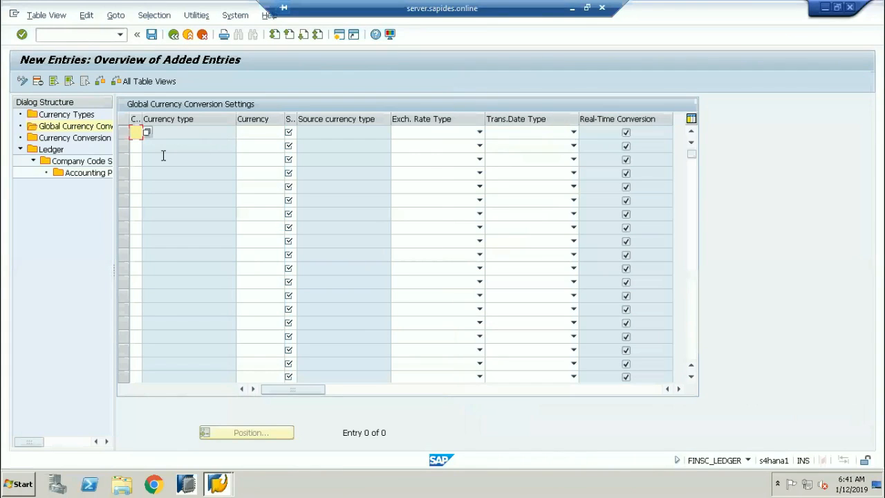
# Leave the empty new-entries screen and reopen Global Currency Conversion Settings via Ledger.
pyautogui.click(174, 35)
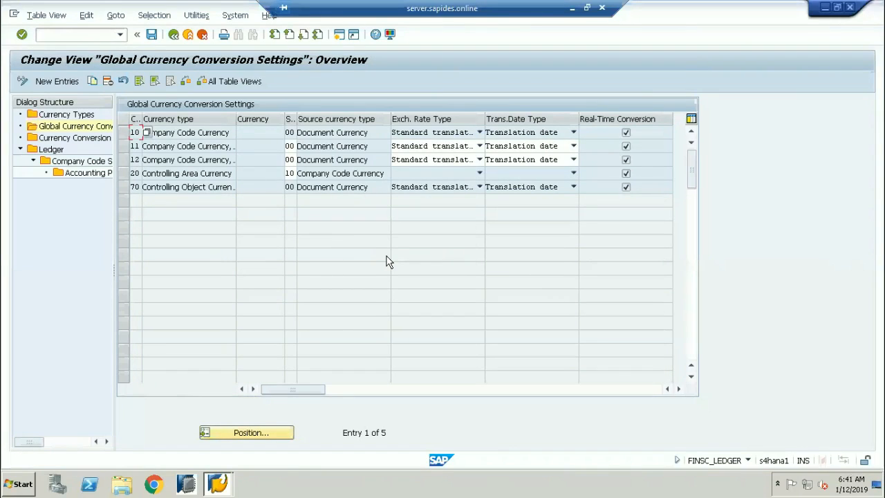
pyautogui.doubleClick(51, 150)
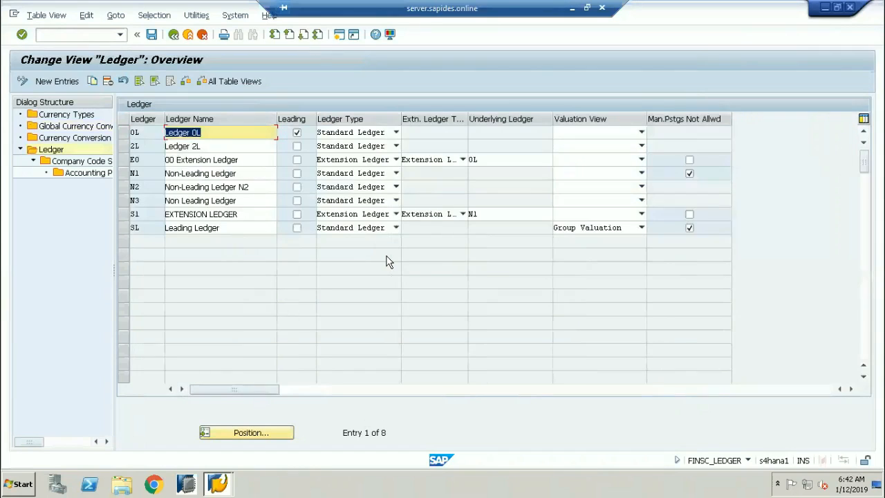
pyautogui.doubleClick(68, 126)
pyautogui.click(27, 249)
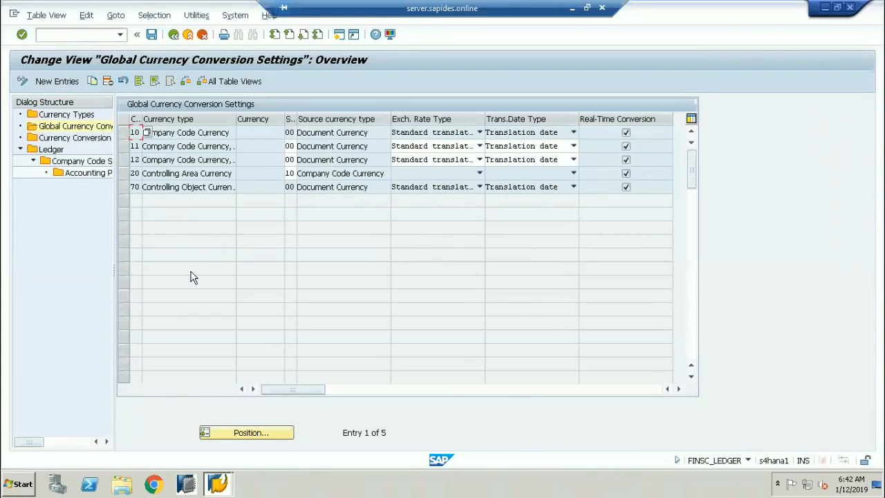
# Widen the Currency type column so names like Controlling Object Currency show in full.
pyautogui.click(211, 130)
pyautogui.moveTo(235, 119); pyautogui.dragTo(241, 121)
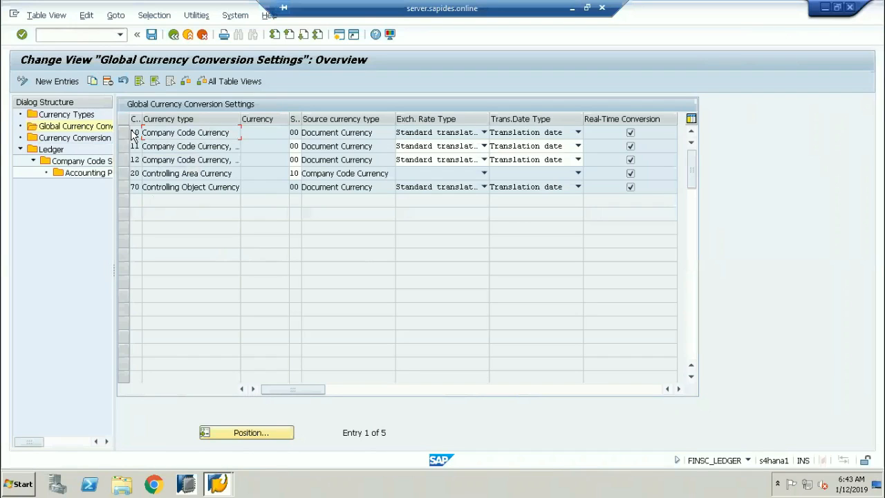
# Highlight row 10's currency type name and widen the S.. source currency column.
pyautogui.moveTo(151, 133); pyautogui.dragTo(213, 141)
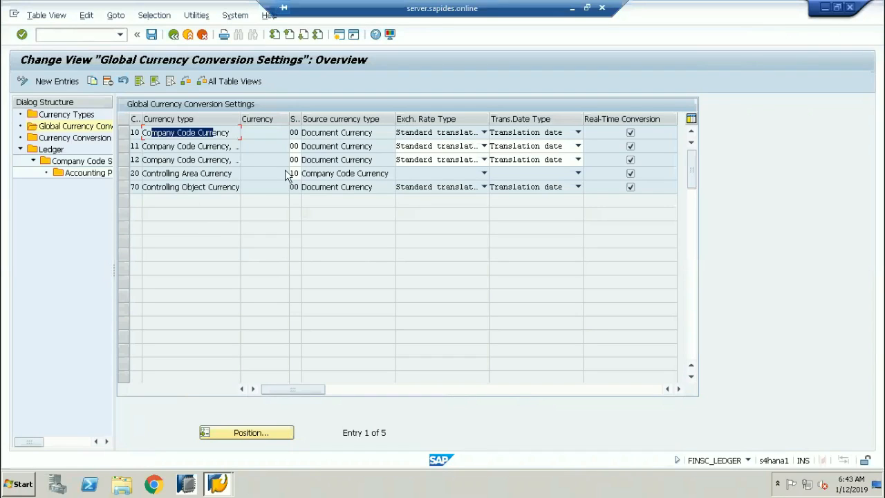
pyautogui.moveTo(300, 120); pyautogui.dragTo(285, 134)
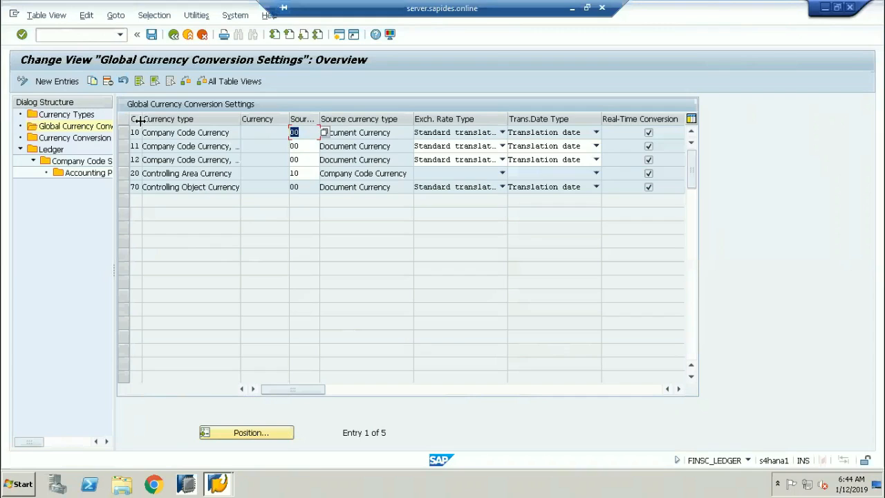
# Widen the Cu. column and highlight row 10's code 10 and source value 00.
pyautogui.moveTo(139, 120); pyautogui.dragTo(148, 120)
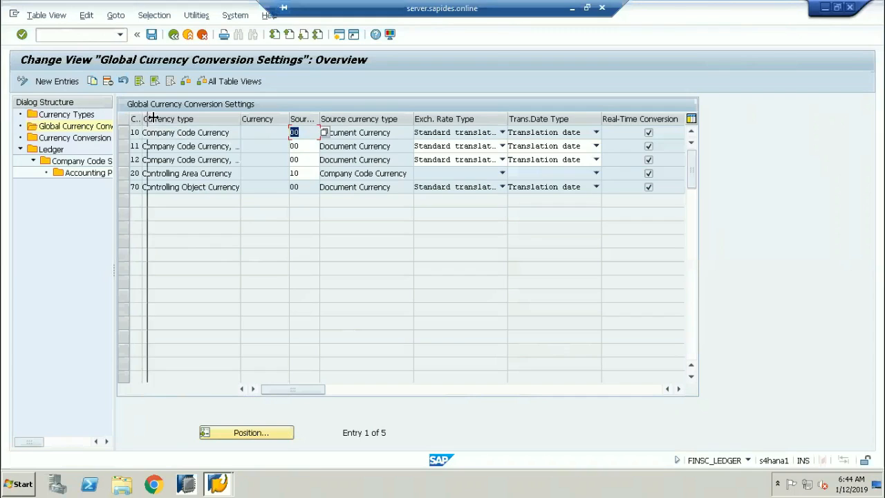
pyautogui.click(315, 133)
pyautogui.moveTo(316, 134); pyautogui.dragTo(291, 133)
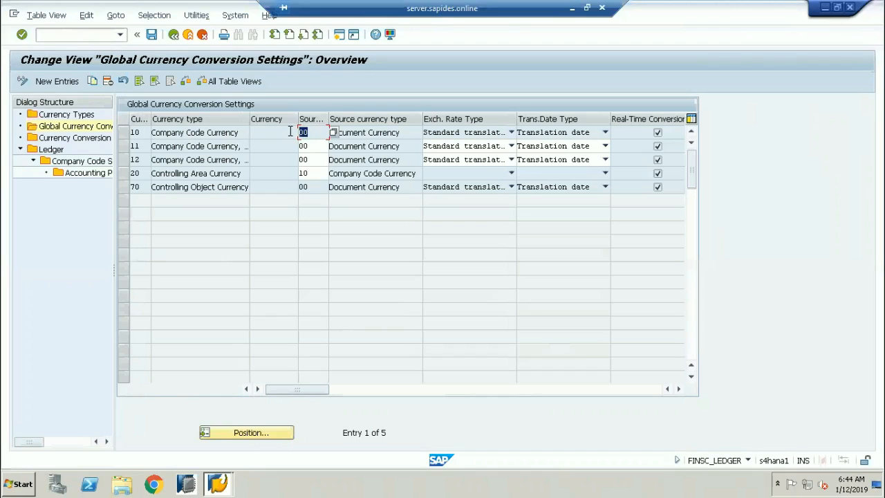
pyautogui.click(313, 133)
pyautogui.click(142, 133)
pyautogui.click(319, 131)
pyautogui.click(144, 132)
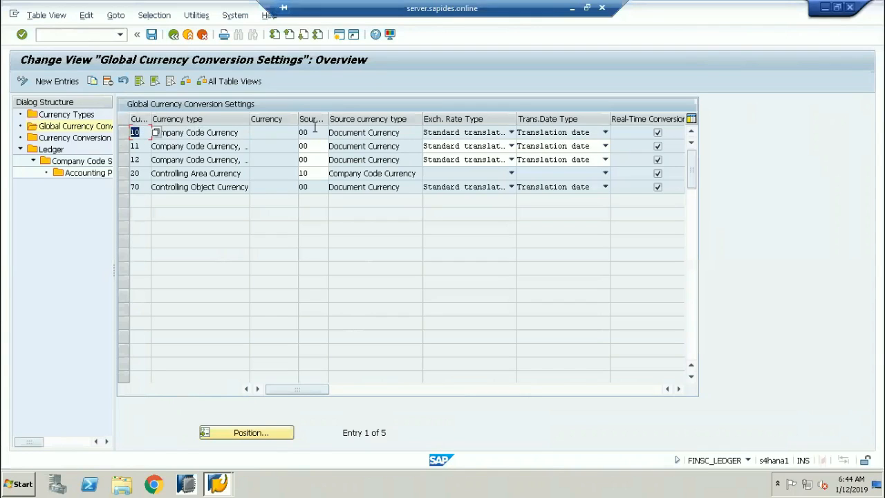
pyautogui.moveTo(316, 132); pyautogui.dragTo(282, 135)
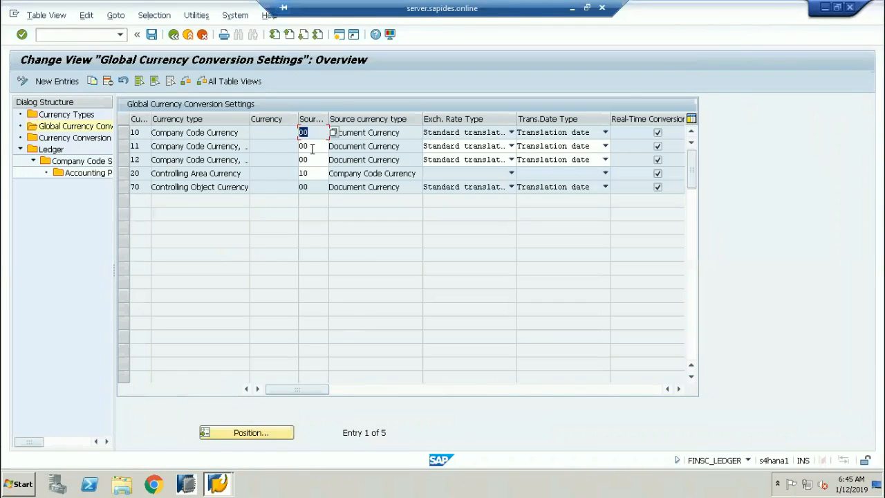
pyautogui.click(313, 131)
pyautogui.doubleClick(299, 131)
# Minimize the SAP session and launch Paint through Windows search for 'paint'.
pyautogui.click(572, 8)
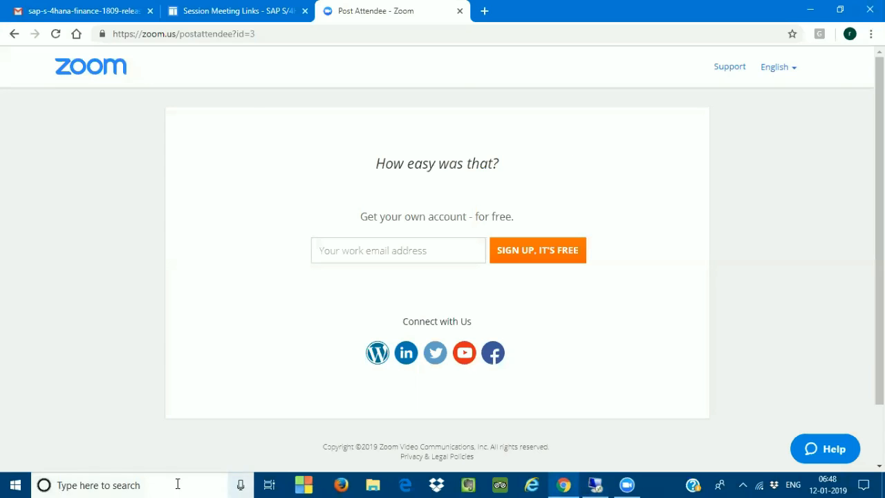
pyautogui.click(177, 484)
pyautogui.write('paint')
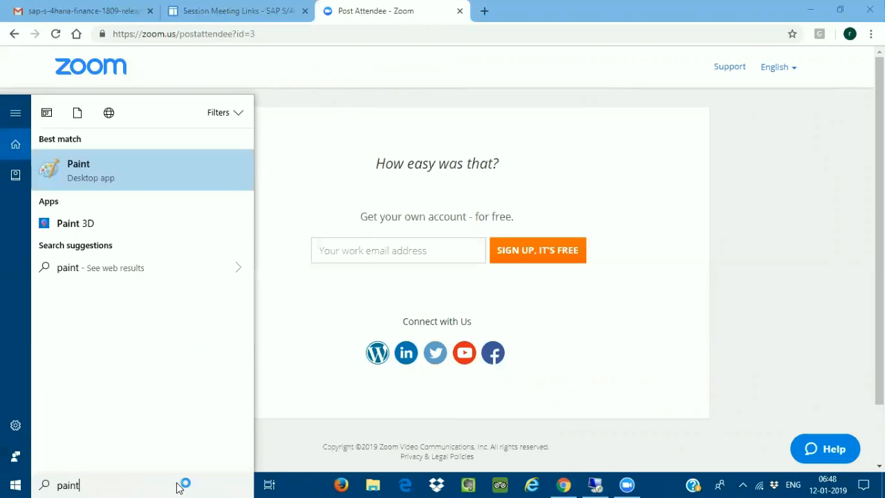
pyautogui.press('Return')
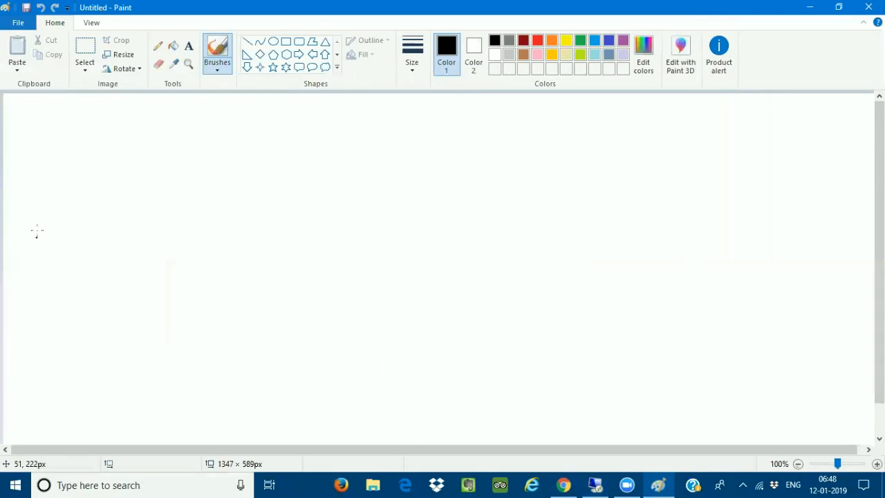
# Write the two-line note 'travel exp. a/ dr' / 'C/ Ba a/c Cr' on the canvas.
pyautogui.click(189, 46)
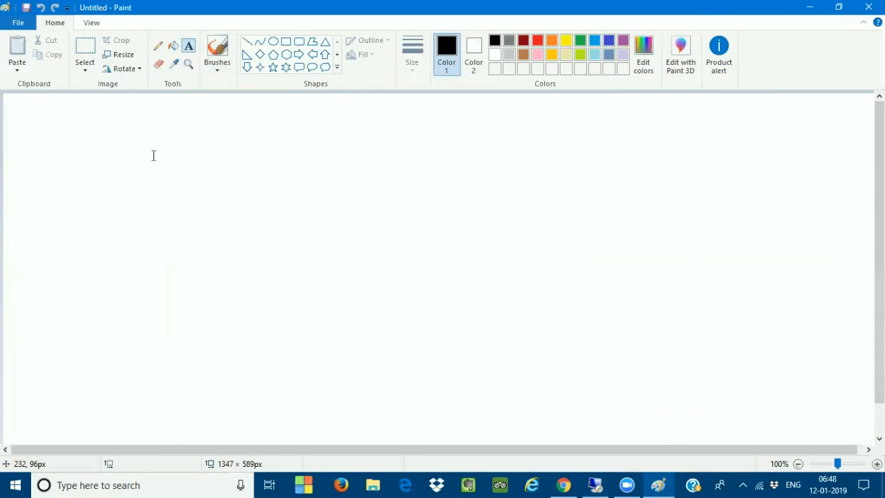
pyautogui.click(152, 145)
pyautogui.write('t')
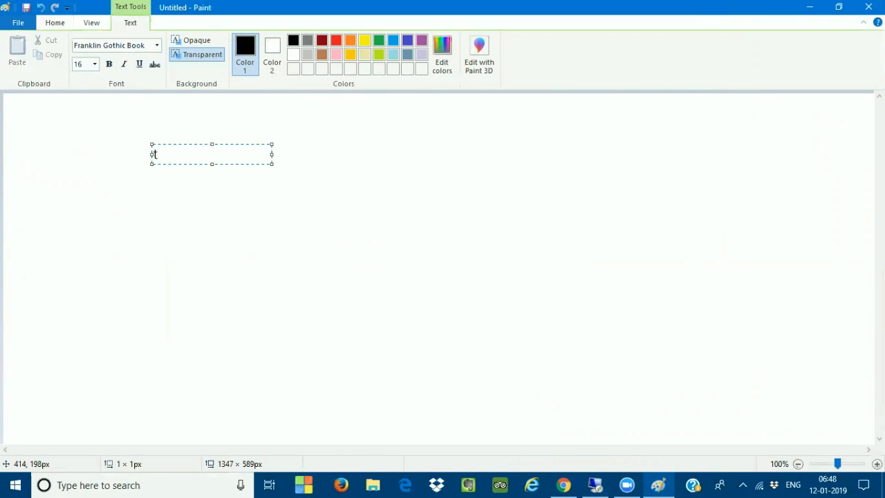
pyautogui.write('ravel exp. a/ dr')
pyautogui.press('Return')
pyautogui.write('C/ ')
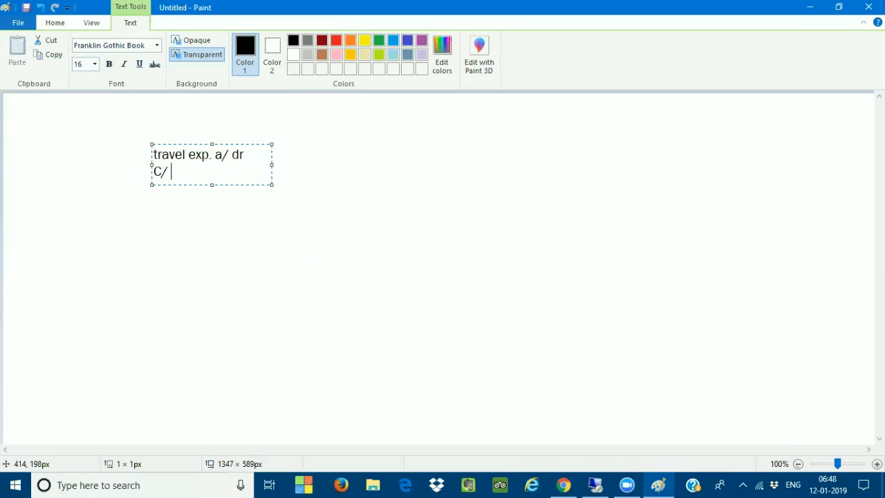
pyautogui.write('Ba a/c Cr')
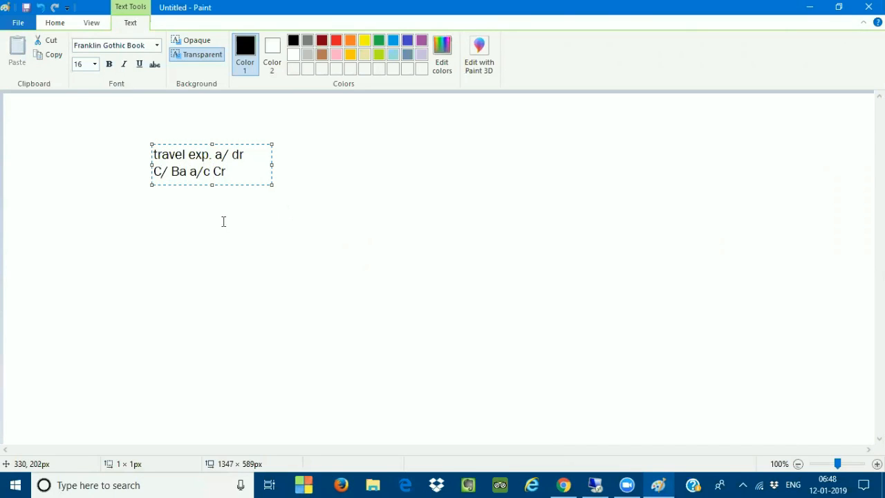
pyautogui.click(159, 130)
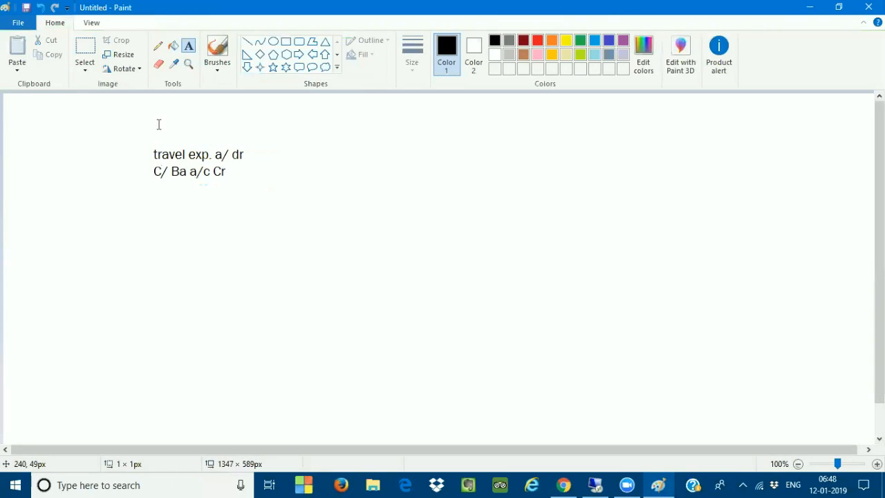
# Add the heading 'US10-USD' above the note and pick the Rectangle shape.
pyautogui.click(158, 125)
pyautogui.write('US')
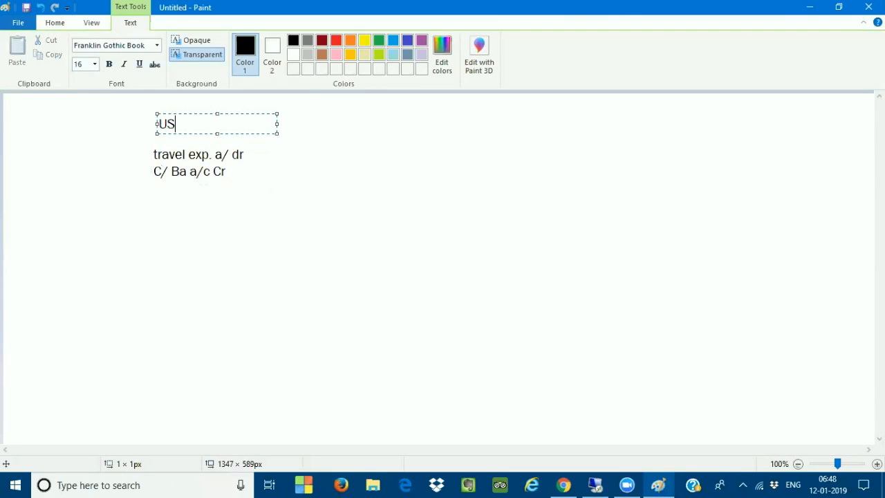
pyautogui.write('10-USD')
pyautogui.click(251, 272)
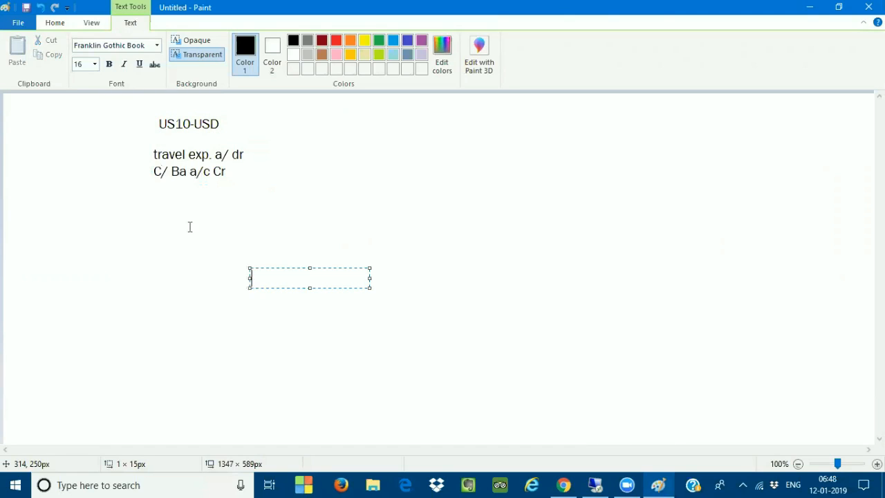
pyautogui.click(56, 23)
pyautogui.click(286, 43)
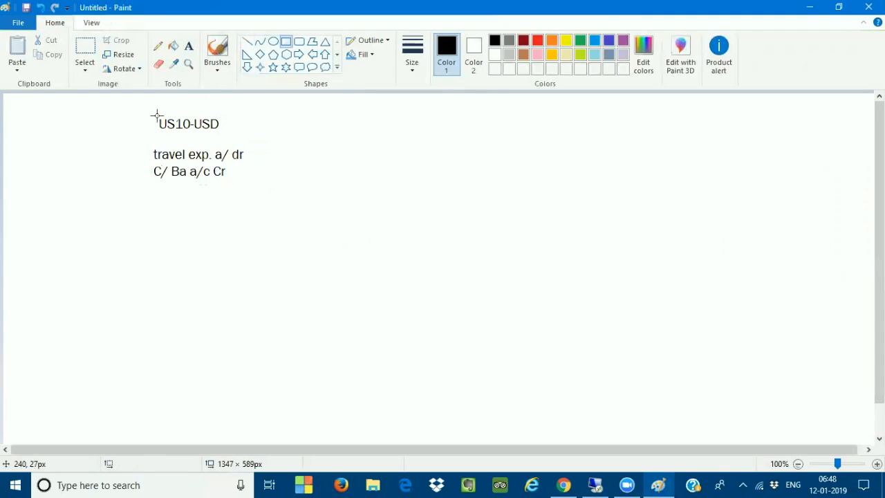
# Draw a rectangle around the travel expense note and write 100$ twice beside it.
pyautogui.moveTo(143, 138); pyautogui.dragTo(261, 189)
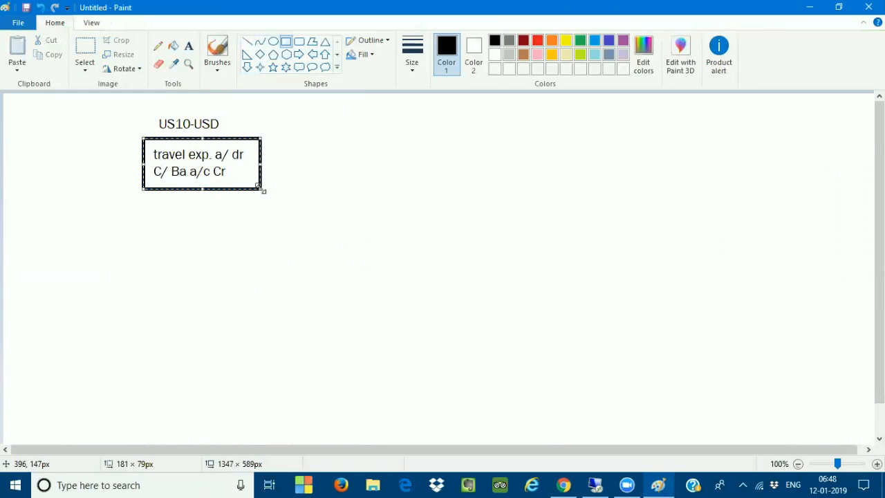
pyautogui.click(273, 216)
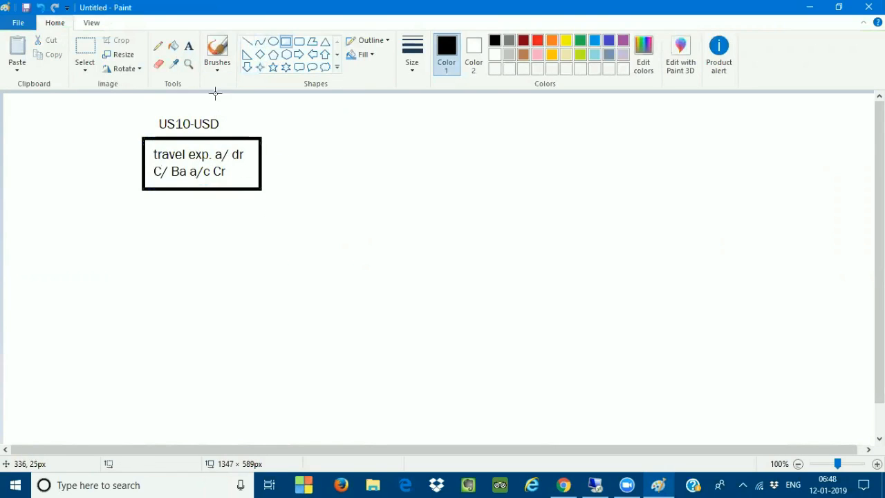
pyautogui.click(189, 46)
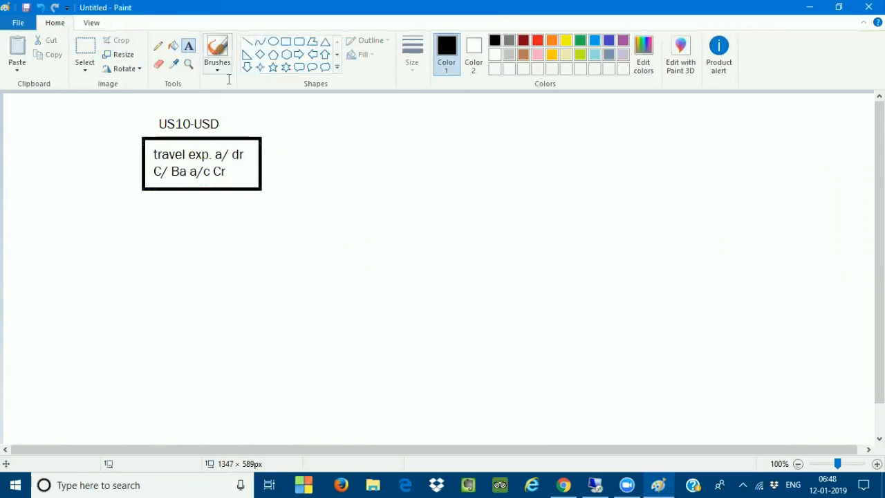
pyautogui.click(275, 144)
pyautogui.click(269, 155)
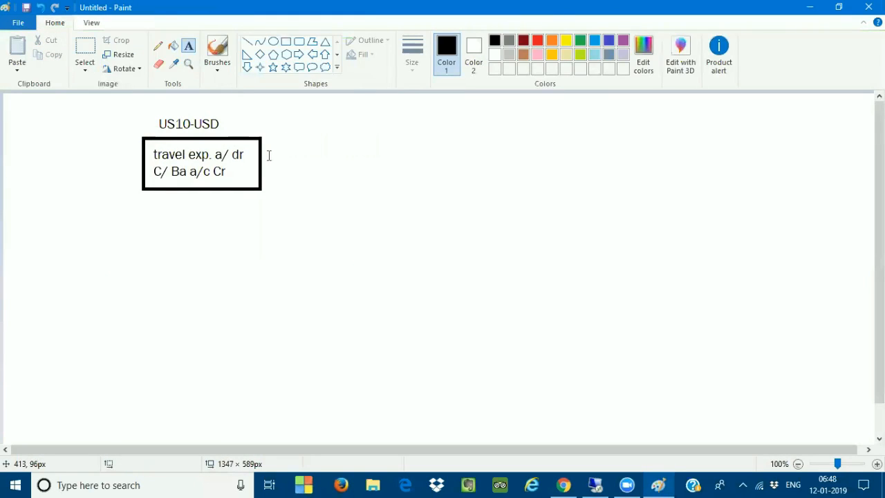
pyautogui.click(269, 154)
pyautogui.write('100$')
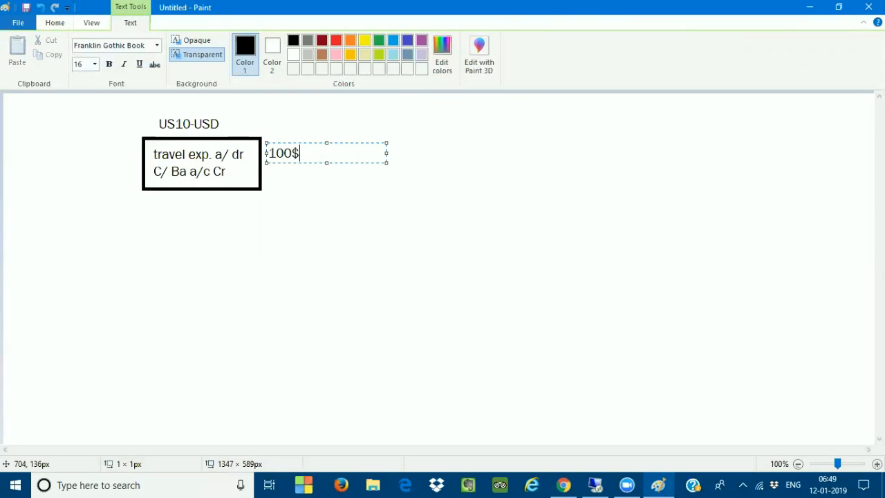
pyautogui.click(268, 179)
pyautogui.write('10')
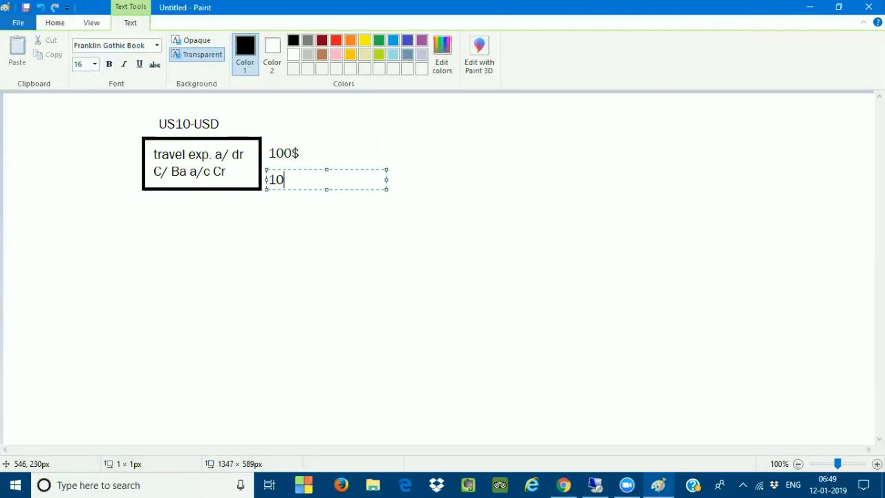
pyautogui.write('0$')
# Below the box, write the two lines 'Travel Exp/ A/c Dr' and 'C/B A/C CR'.
pyautogui.click(145, 266)
pyautogui.click(145, 267)
pyautogui.write('Travel Exp')
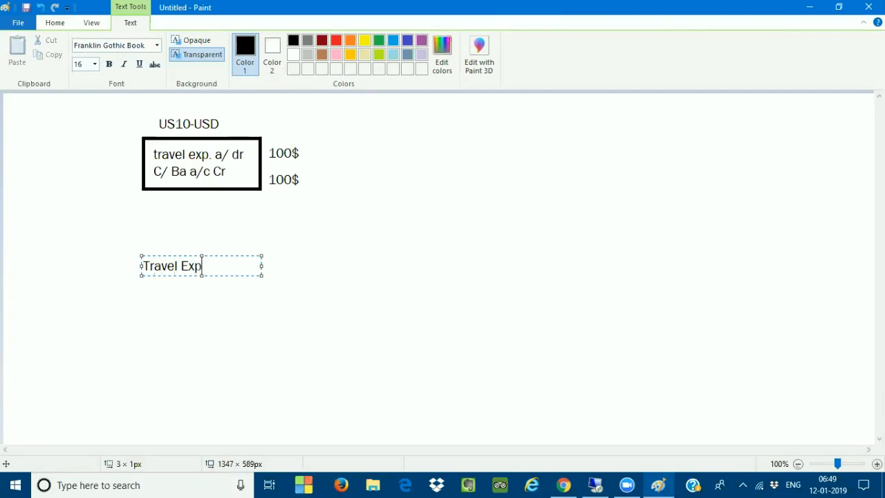
pyautogui.write('/ A/')
pyautogui.press('BackSpace')
pyautogui.write('c Dr')
pyautogui.press('Return')
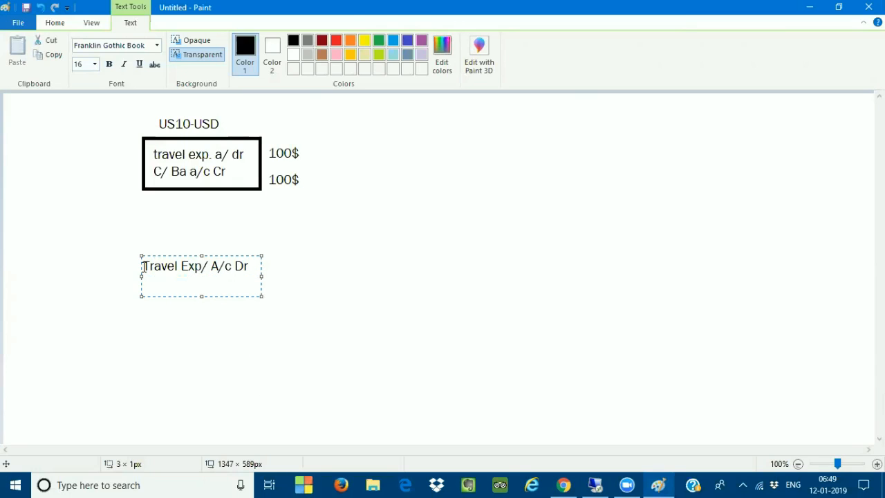
pyautogui.write('C/B  A/C CR')
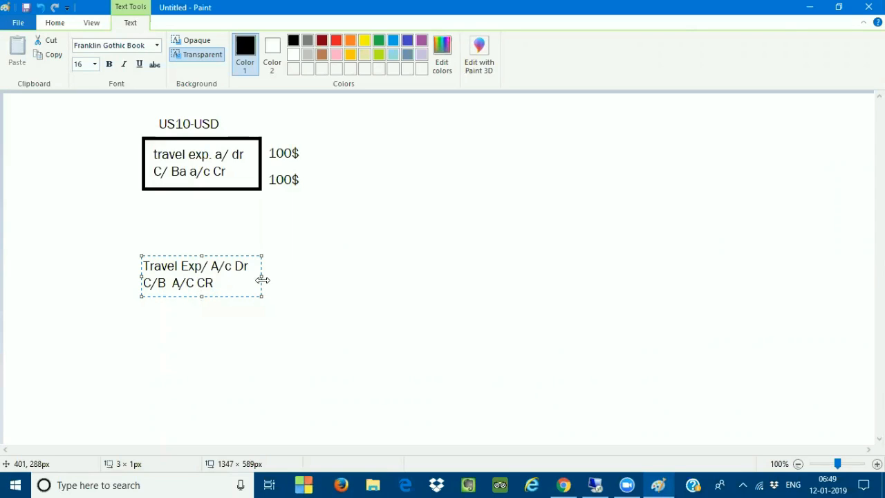
# Widen the text box and add 10000INR to the end of both lines.
pyautogui.moveTo(262, 277); pyautogui.dragTo(357, 276)
pyautogui.click(277, 263)
pyautogui.write('10000')
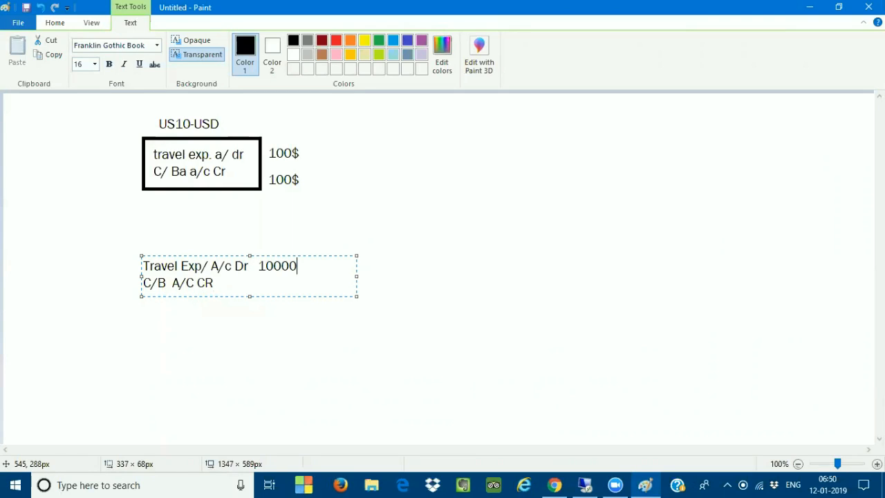
pyautogui.write('INT')
pyautogui.press('BackSpace')
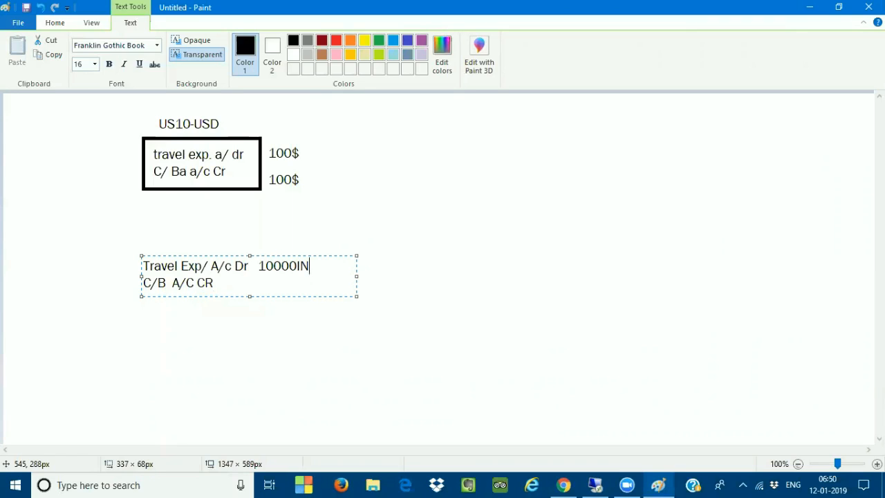
pyautogui.write('R')
pyautogui.click(278, 289)
pyautogui.write('10000INR')
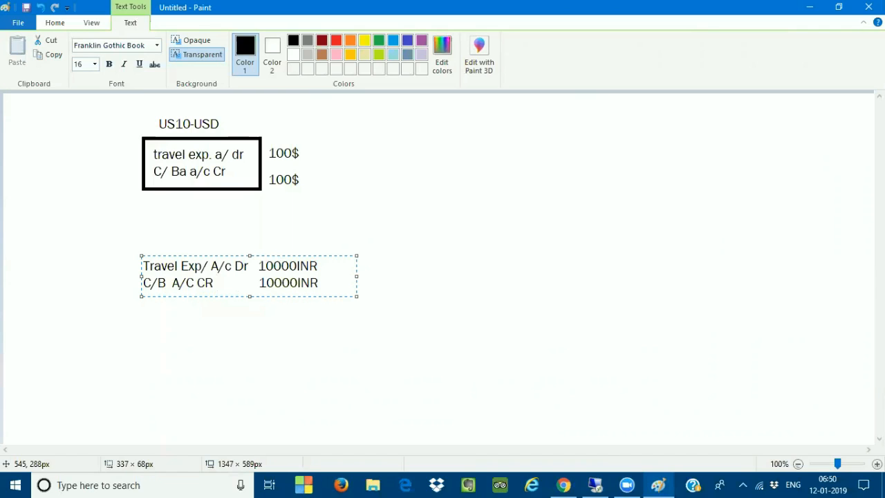
pyautogui.click(181, 301)
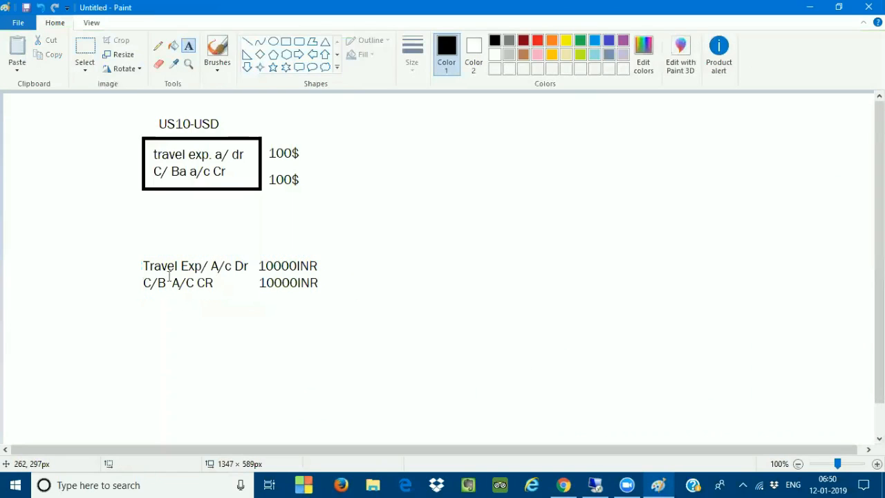
# Draw a rectangle frame around the two-line INR posting entry.
pyautogui.click(274, 43)
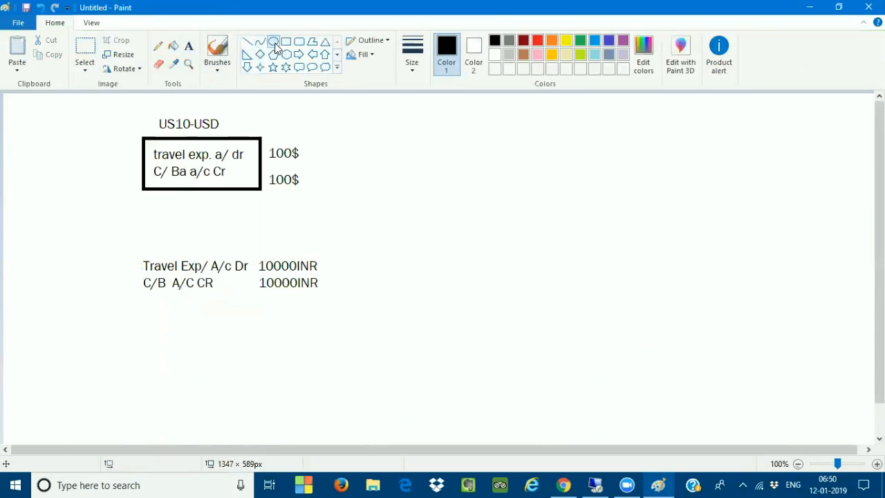
pyautogui.click(286, 42)
pyautogui.moveTo(131, 239)
pyautogui.mouseDown()
pyautogui.moveTo(146, 269)
pyautogui.moveTo(354, 311)
pyautogui.mouseUp()
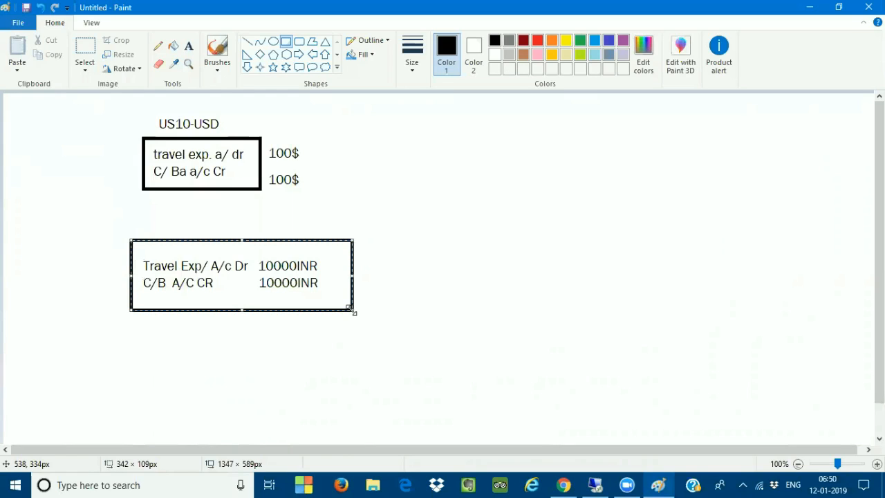
pyautogui.click(399, 237)
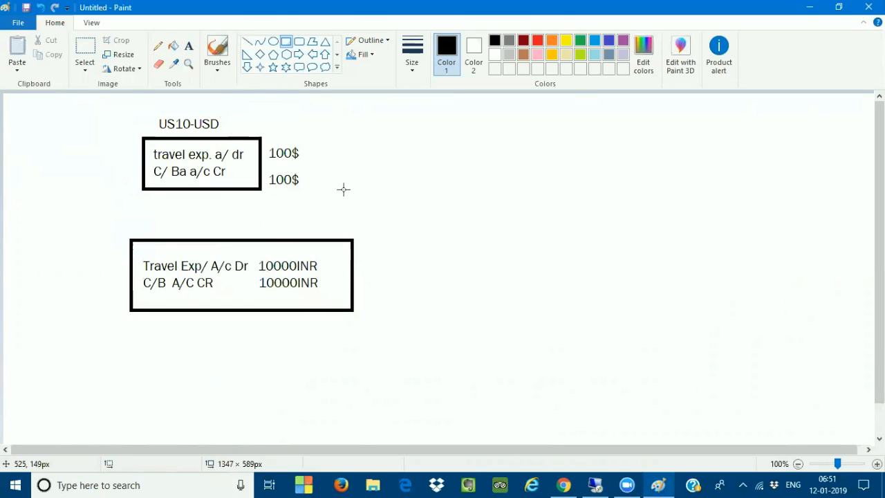
# Write 'USD-INR' over 'INR-USD' to the right of the lower box.
pyautogui.click(188, 46)
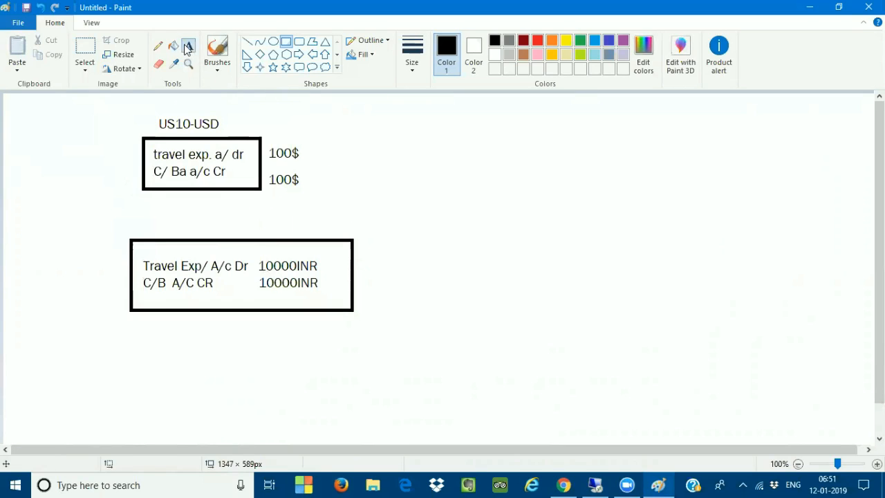
pyautogui.click(375, 254)
pyautogui.write('USD-INR')
pyautogui.press('Return')
pyautogui.write('INR-USD')
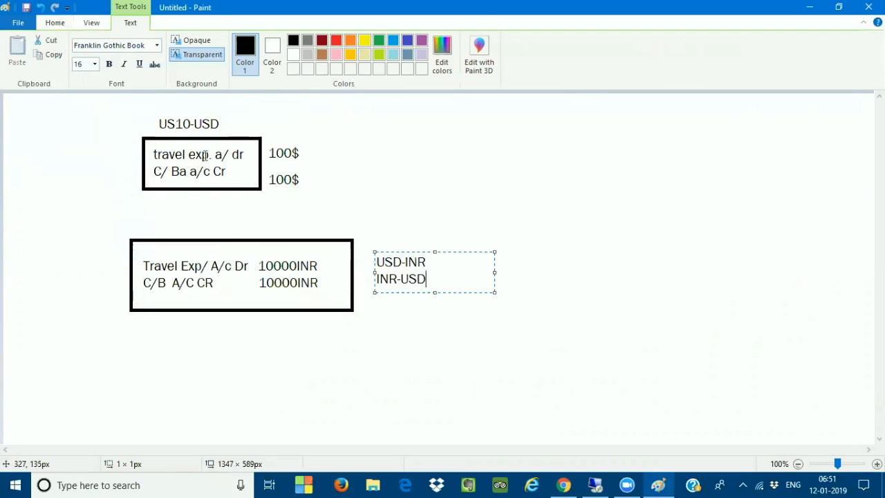
pyautogui.moveTo(420, 278); pyautogui.dragTo(355, 259)
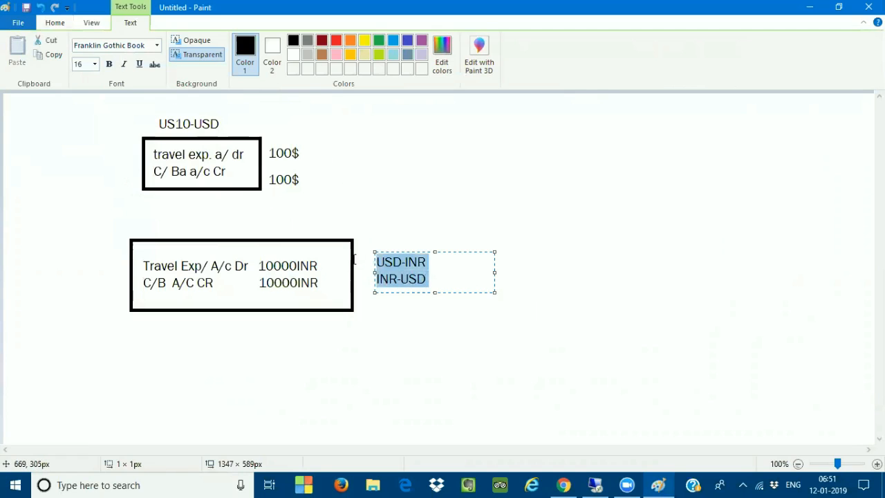
# In SAP, set row 10's exchange rate type to M, Standard translation at average rate.
pyautogui.click(595, 485)
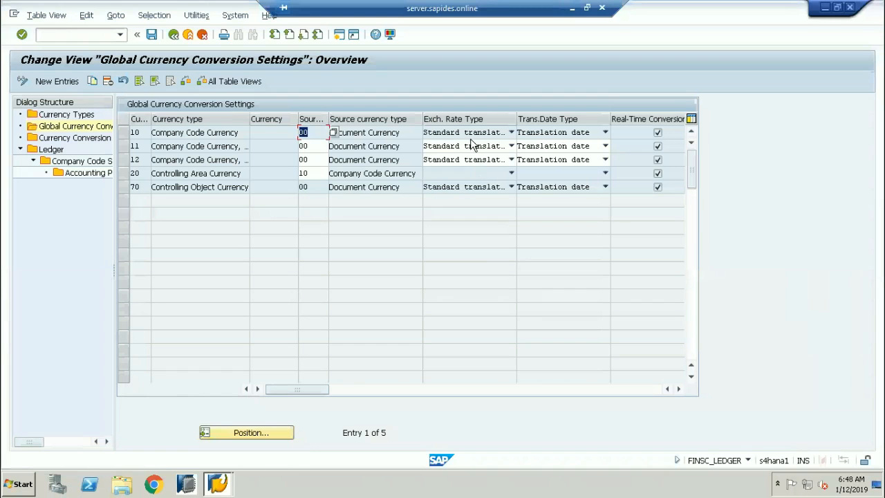
pyautogui.click(433, 133)
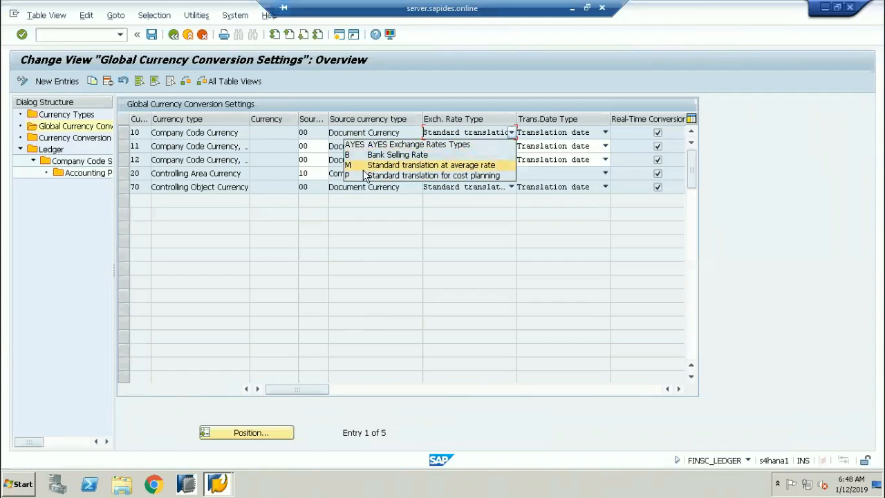
pyautogui.click(359, 171)
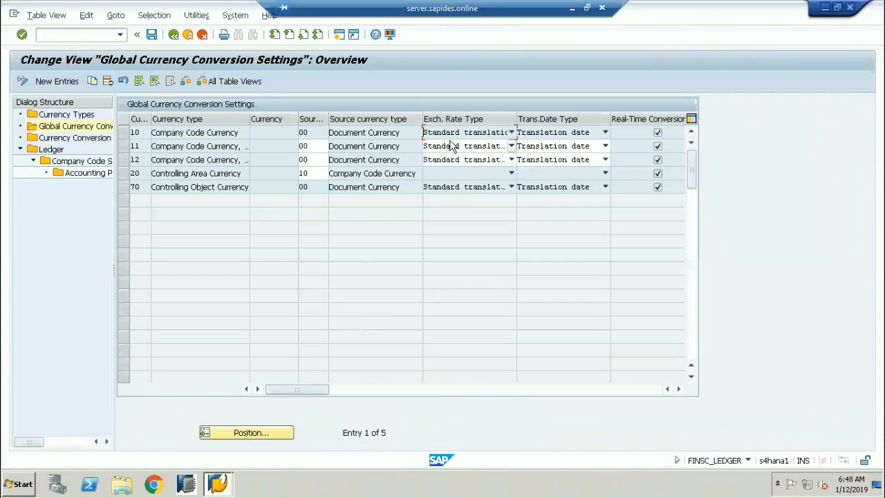
pyautogui.click(475, 138)
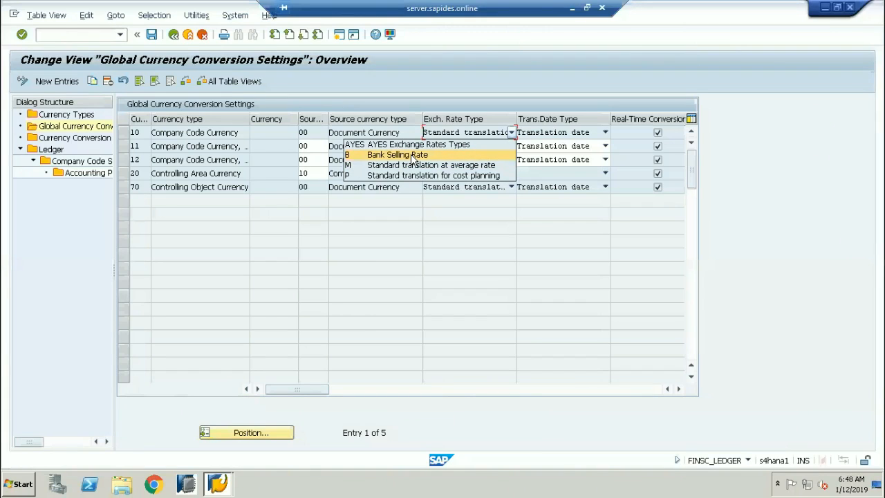
pyautogui.click(428, 201)
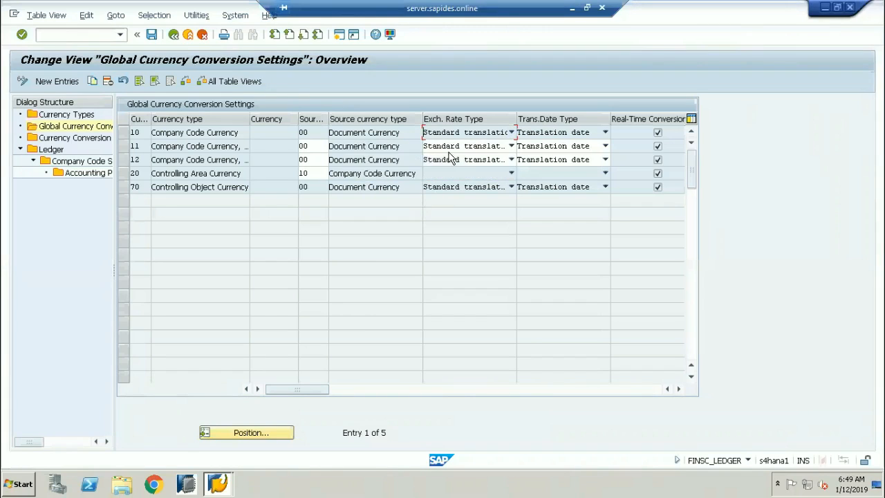
# Show the Exch. Rate Type choices for Company Code Currency row 10.
pyautogui.click(511, 132)
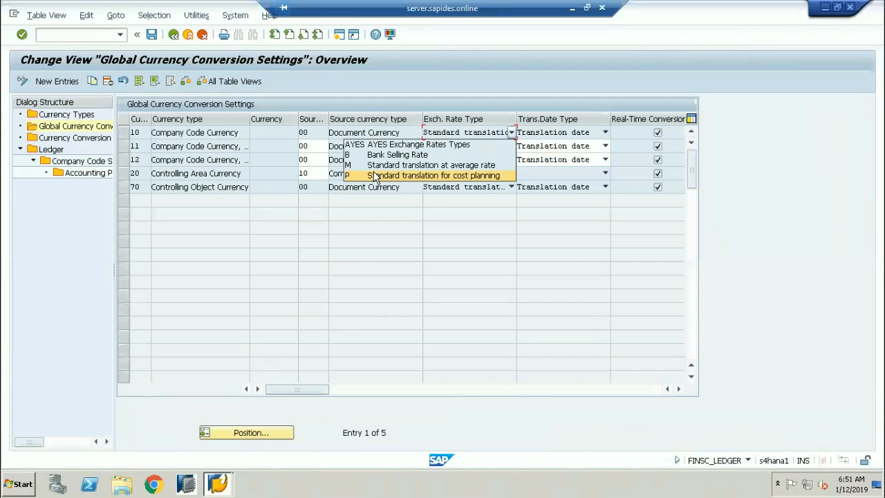
pyautogui.click(387, 249)
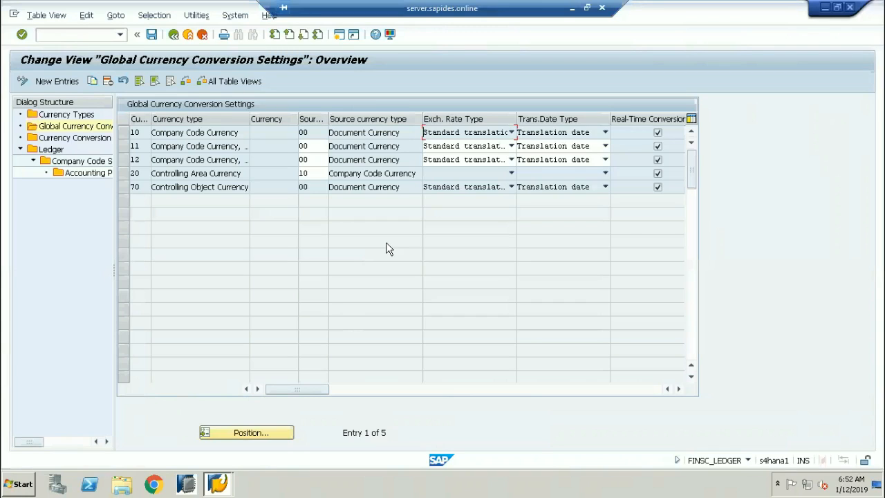
pyautogui.click(453, 134)
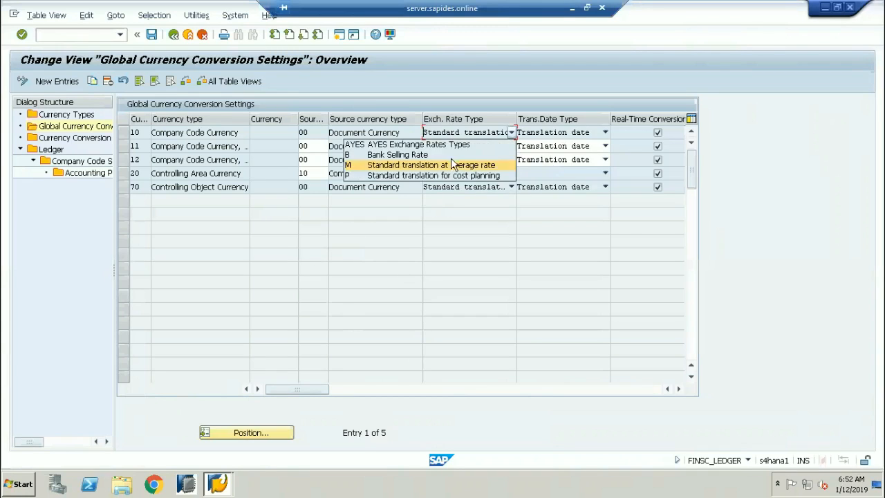
pyautogui.click(386, 166)
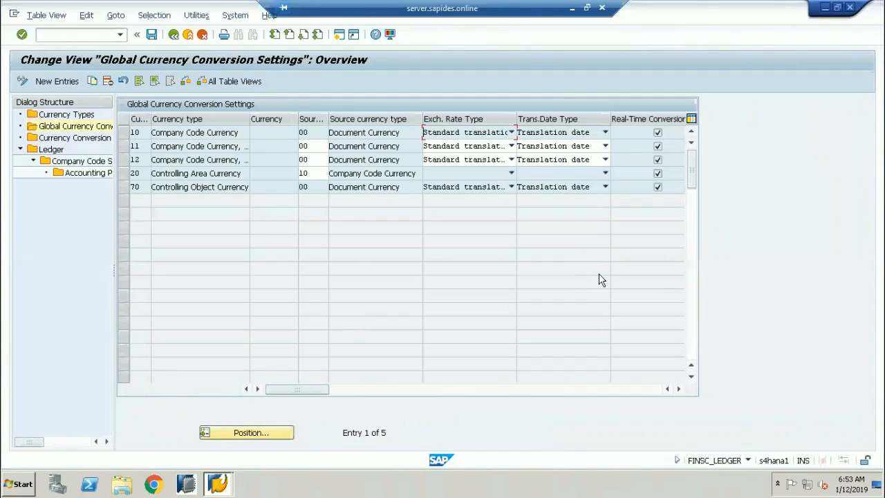
pyautogui.doubleClick(310, 132)
pyautogui.click(557, 135)
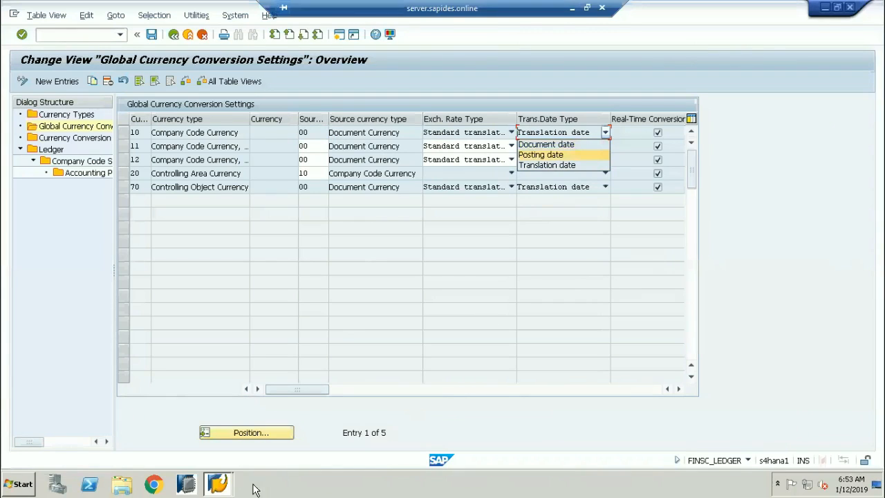
pyautogui.click(216, 484)
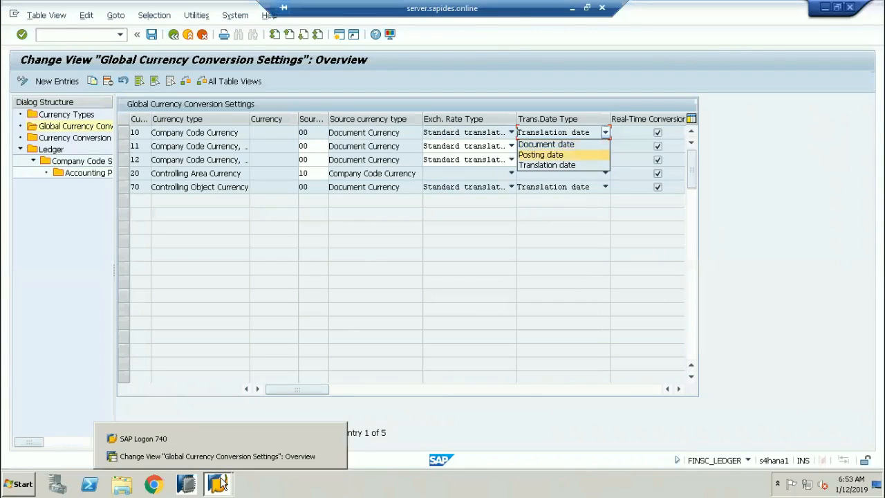
pyautogui.click(65, 32)
pyautogui.write('/')
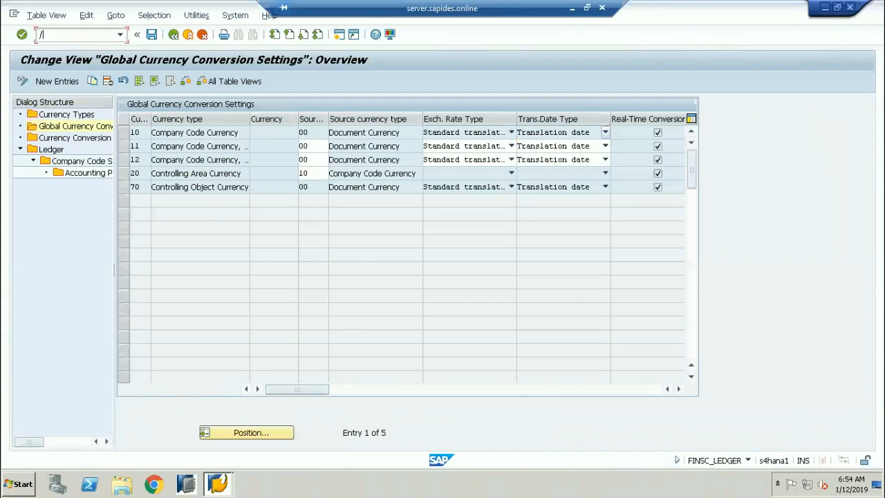
pyautogui.write('OB08')
pyautogui.press('Return')
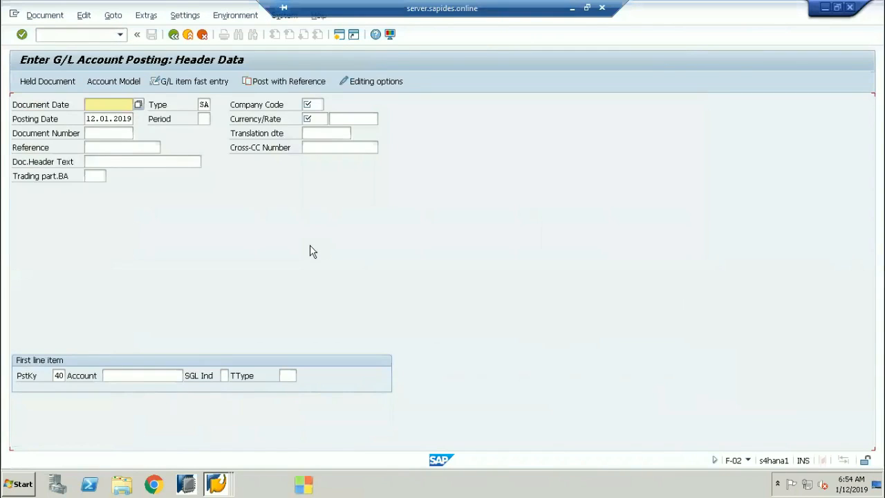
# Enter 12.01.2019 as the document date and check the posting date.
pyautogui.click(34, 109)
pyautogui.click(95, 104)
pyautogui.write('12.01.2')
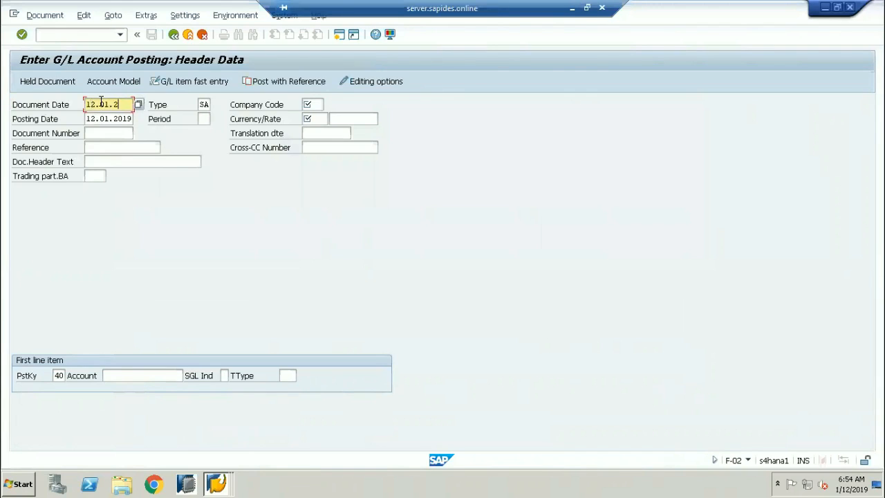
pyautogui.write('019')
pyautogui.moveTo(86, 104); pyautogui.dragTo(136, 105)
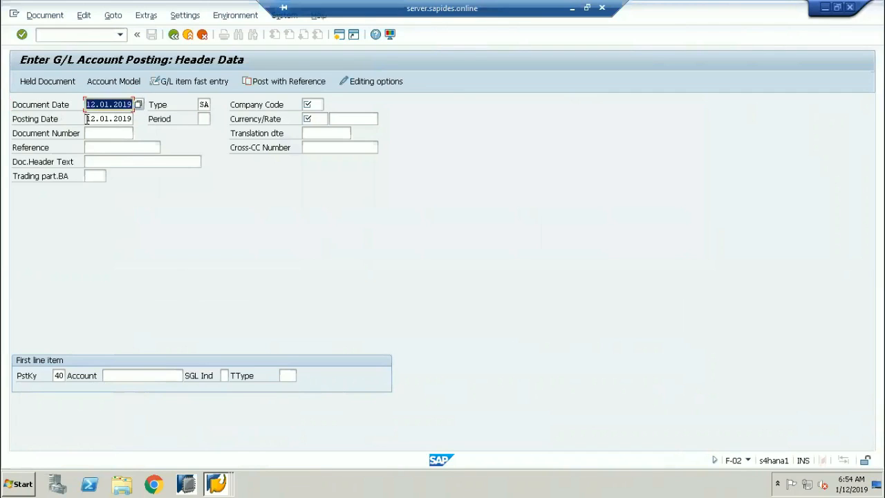
pyautogui.moveTo(87, 119); pyautogui.dragTo(137, 123)
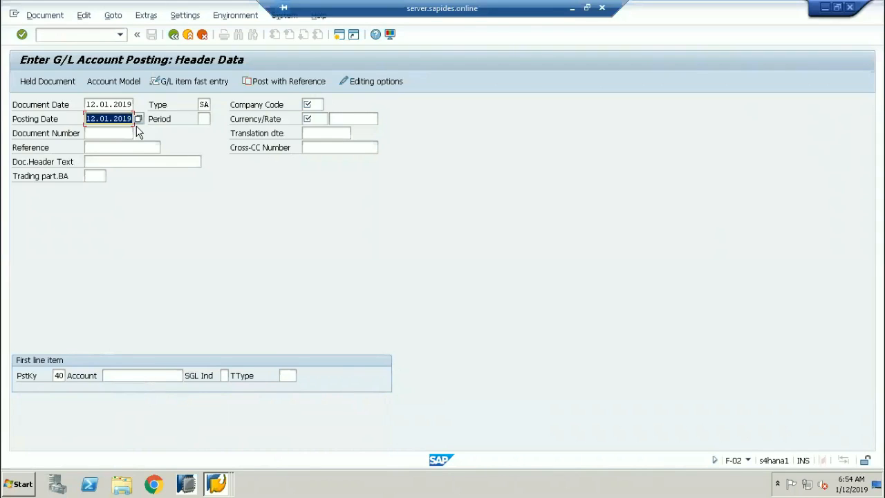
# Enter company code US10 and choose INR Indian Rupee as the currency.
pyautogui.click(319, 104)
pyautogui.write('US10')
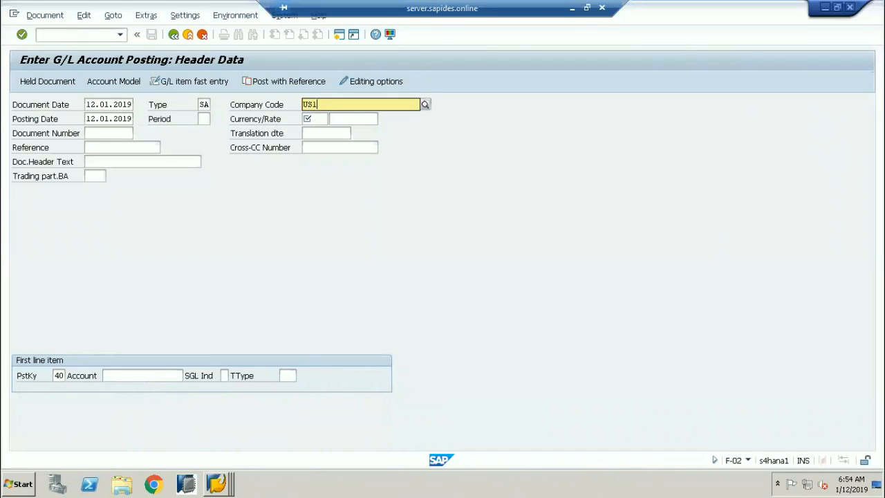
pyautogui.press('Return')
pyautogui.press('Tab')
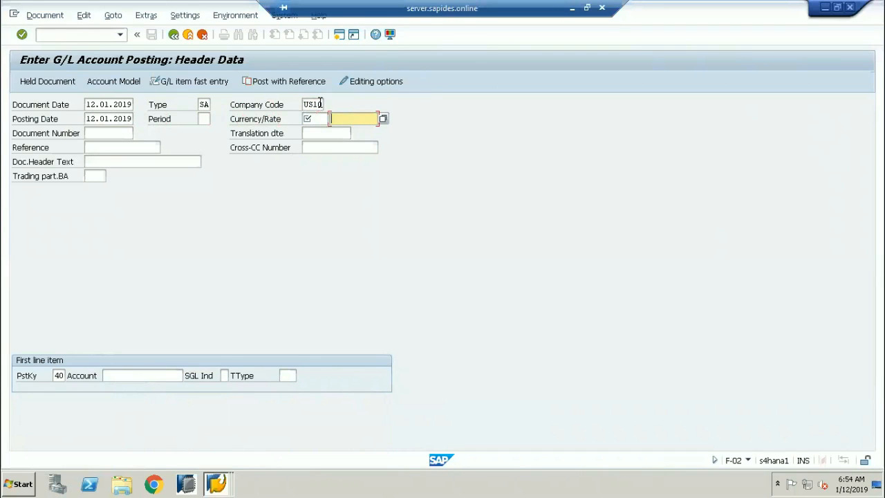
pyautogui.click(322, 117)
pyautogui.write('INR')
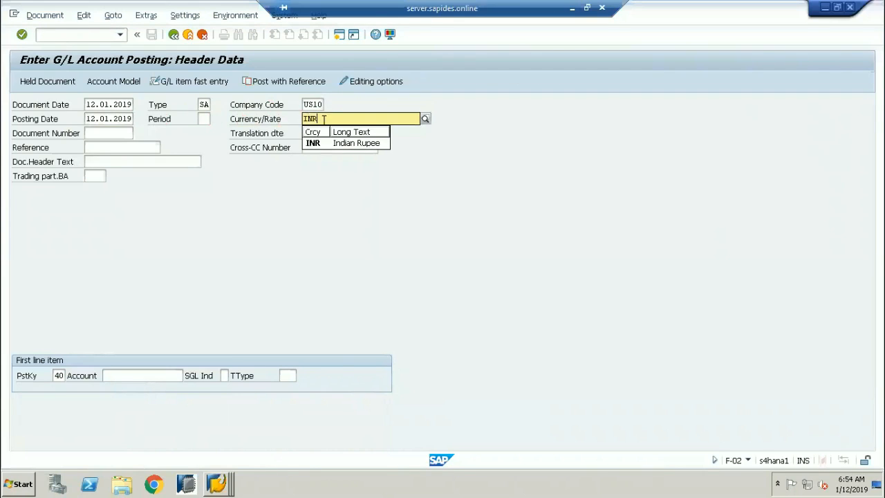
pyautogui.click(319, 143)
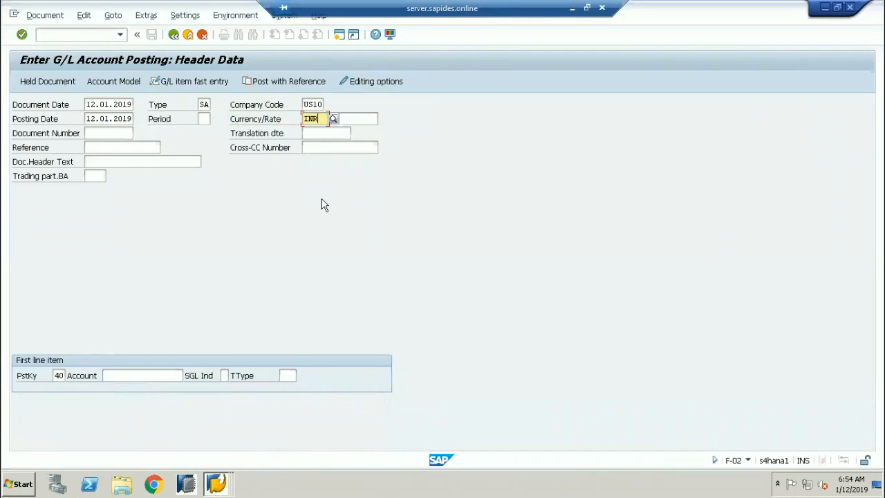
pyautogui.click(49, 105)
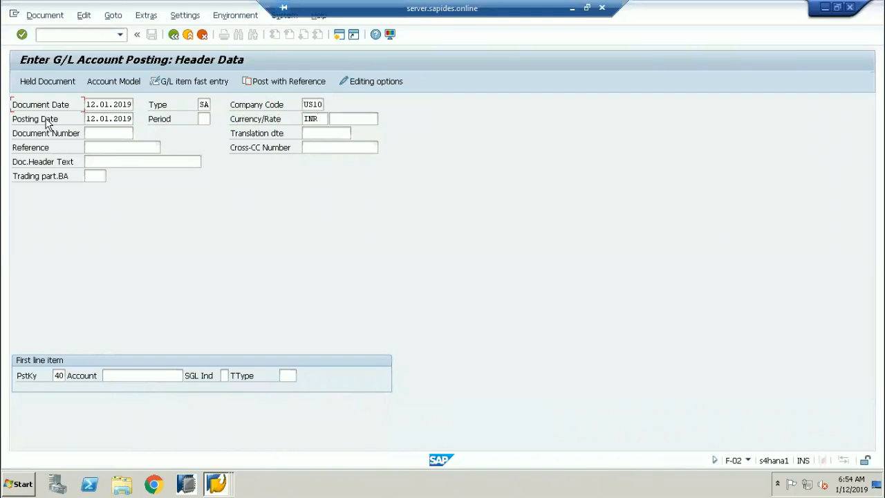
# Click into the Translation dte field of the F-02 header.
pyautogui.click(263, 137)
pyautogui.click(304, 136)
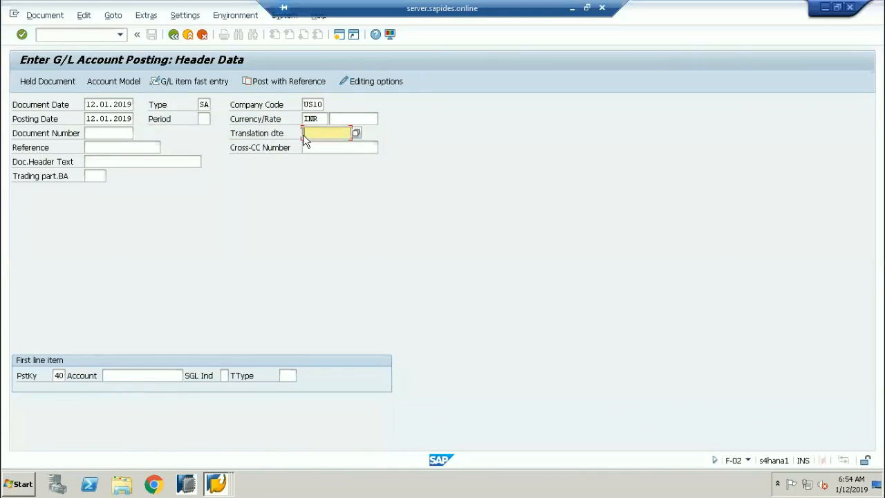
pyautogui.click(257, 141)
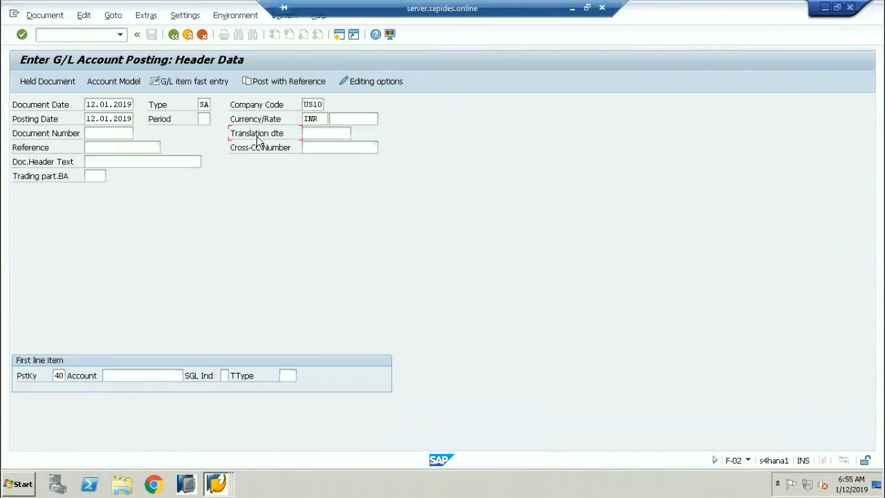
pyautogui.click(334, 133)
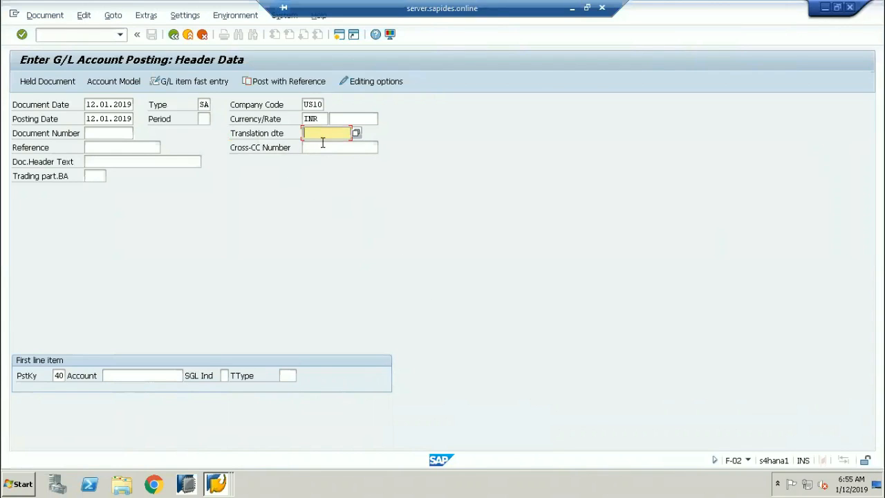
# Switch to the Change View Global Currency Conversion Settings window.
pyautogui.click(572, 8)
pyautogui.click(629, 484)
pyautogui.moveTo(221, 484)
pyautogui.click(213, 437)
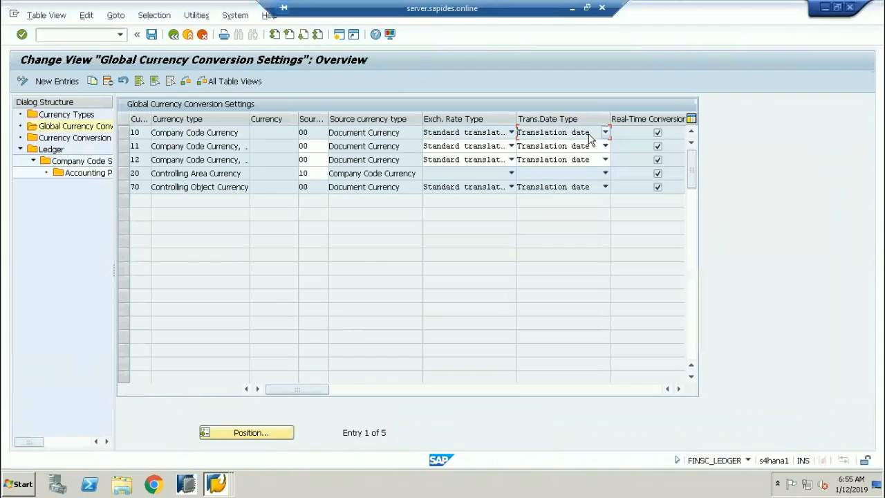
# Check row 10's translation date type options, then return to Enter G/L Account Posting.
pyautogui.click(589, 134)
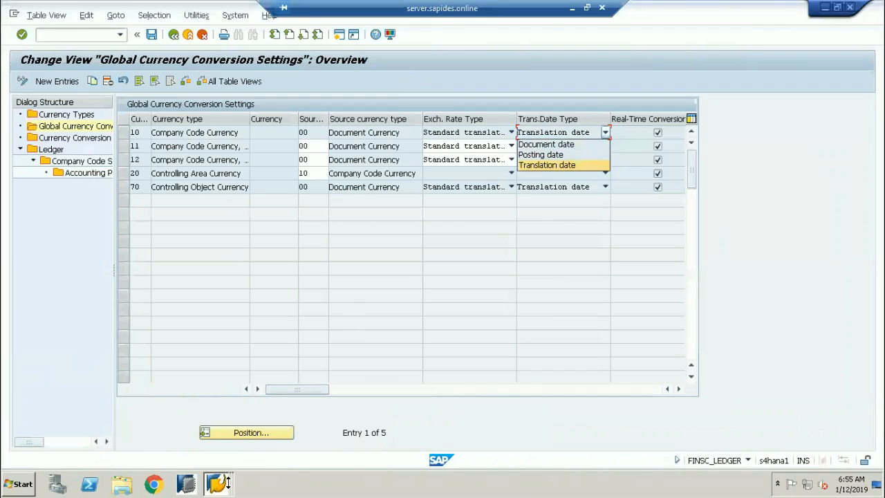
pyautogui.click(220, 483)
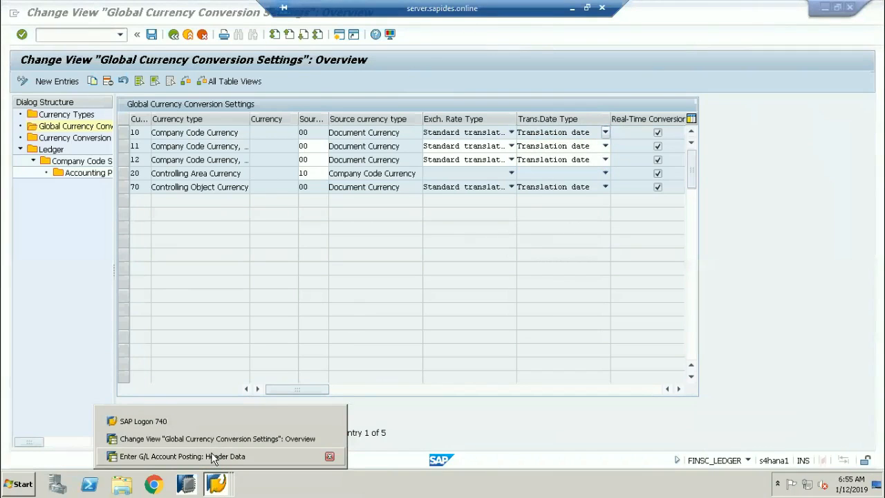
pyautogui.click(214, 456)
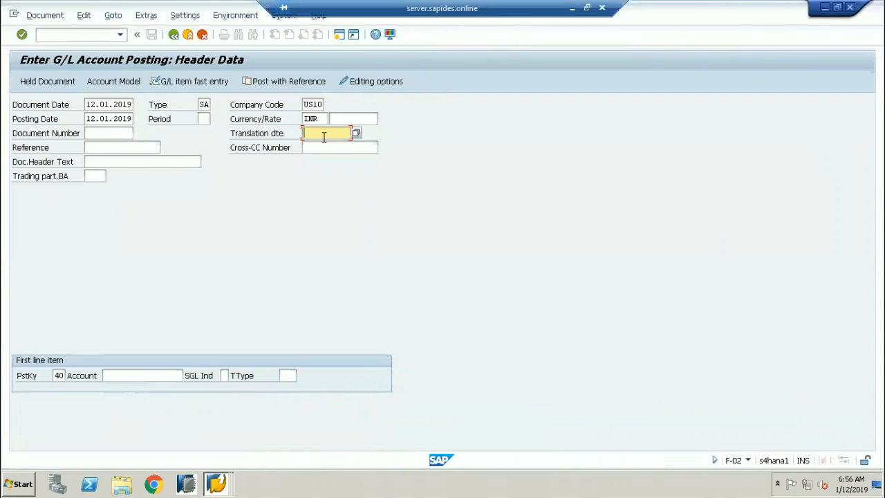
pyautogui.write('08.01.2019')
pyautogui.press('BackSpace')
pyautogui.press('BackSpace')
pyautogui.press('BackSpace')
pyautogui.press('BackSpace')
pyautogui.press('BackSpace')
pyautogui.press('BackSpace')
pyautogui.press('BackSpace')
pyautogui.press('BackSpace')
pyautogui.press('BackSpace')
pyautogui.press('BackSpace')
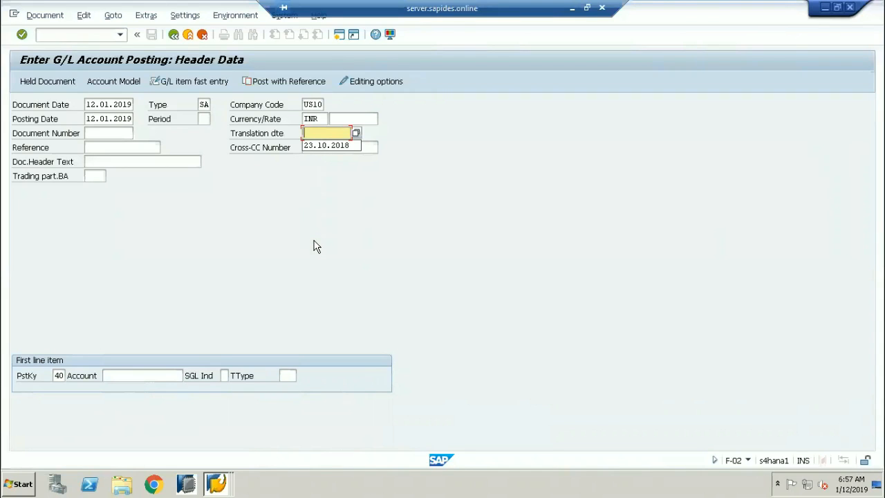
pyautogui.click(219, 484)
pyautogui.click(213, 440)
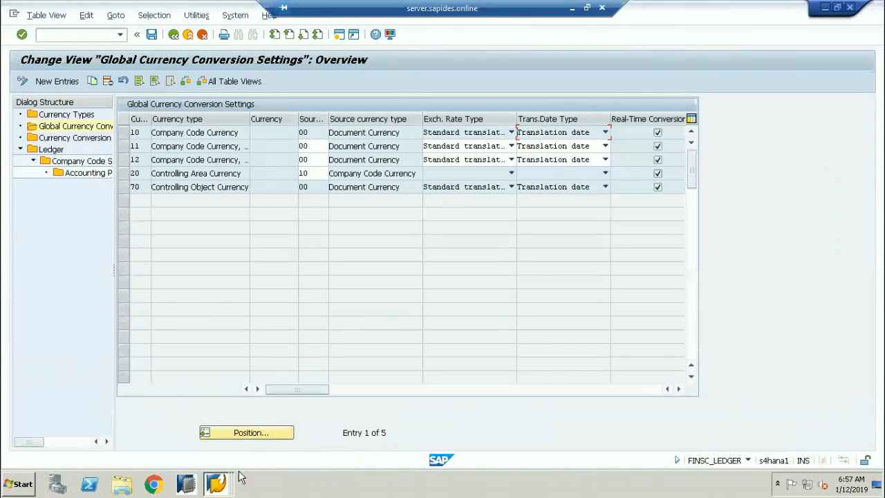
pyautogui.click(218, 484)
pyautogui.click(220, 455)
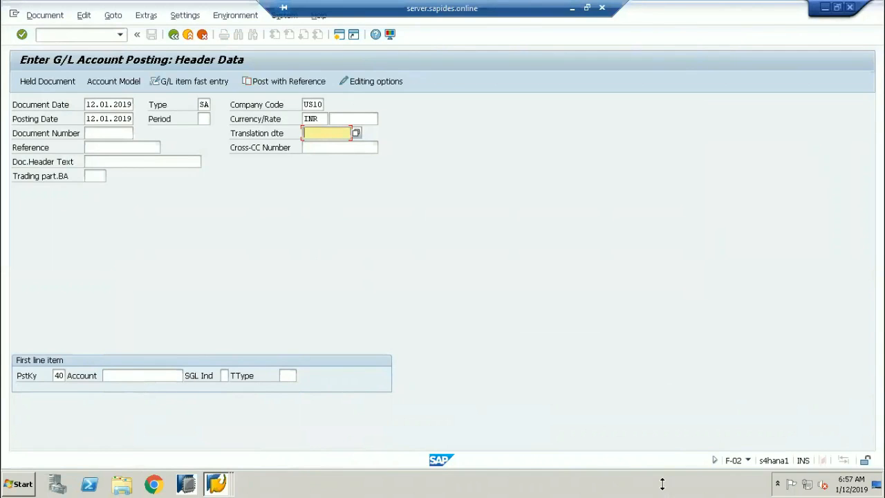
pyautogui.click(218, 484)
pyautogui.click(229, 436)
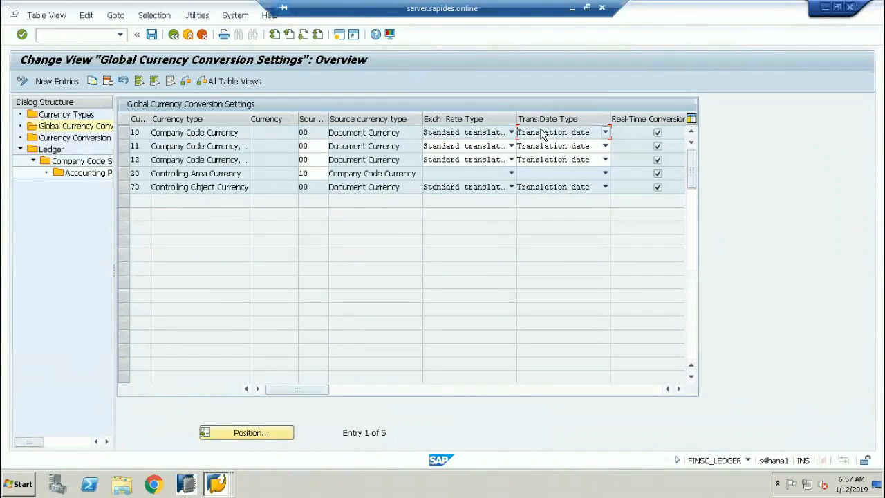
pyautogui.click(563, 135)
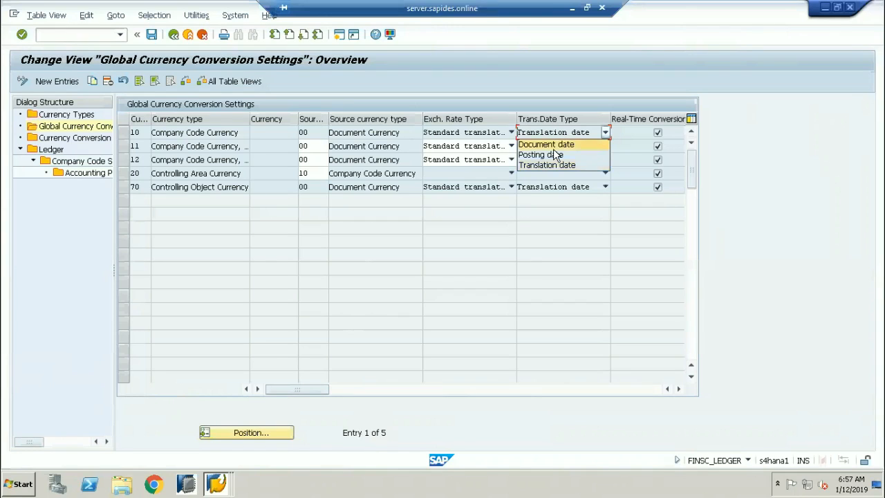
pyautogui.click(225, 487)
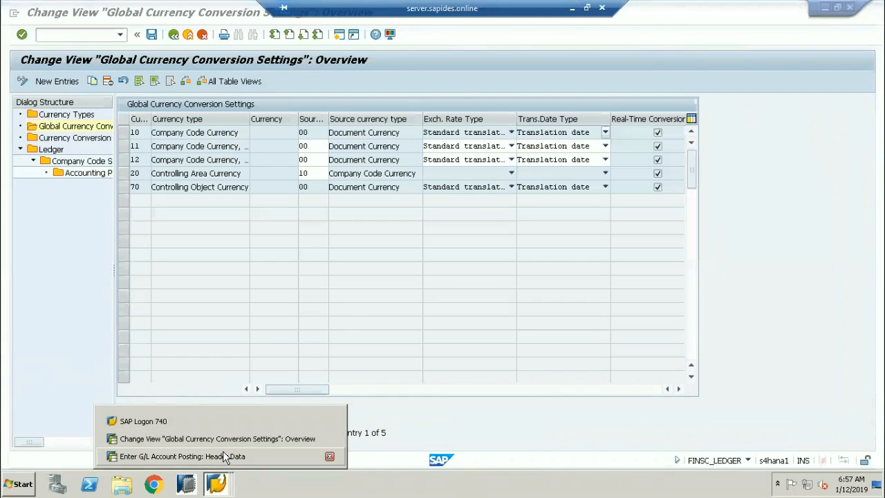
pyautogui.click(222, 457)
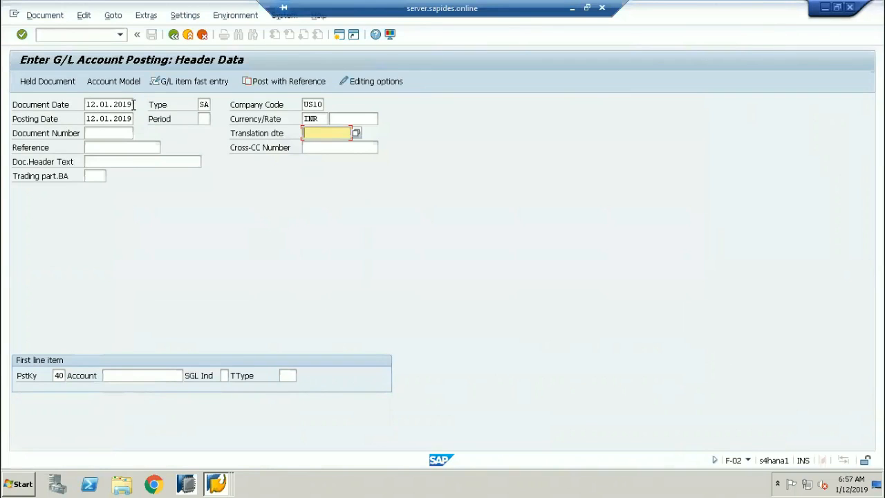
# Select the document date 12.01.2019, then run /O to open a new session.
pyautogui.click(113, 105)
pyautogui.moveTo(132, 105); pyautogui.dragTo(78, 105)
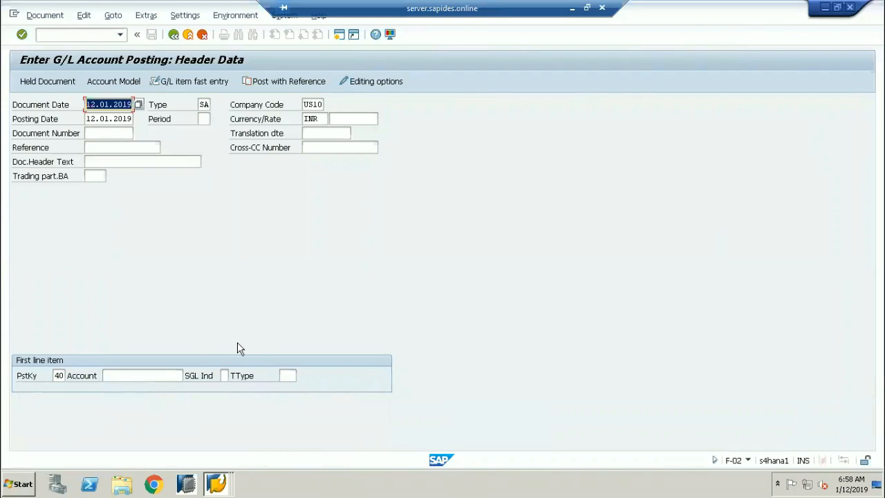
pyautogui.click(77, 36)
pyautogui.write('/O')
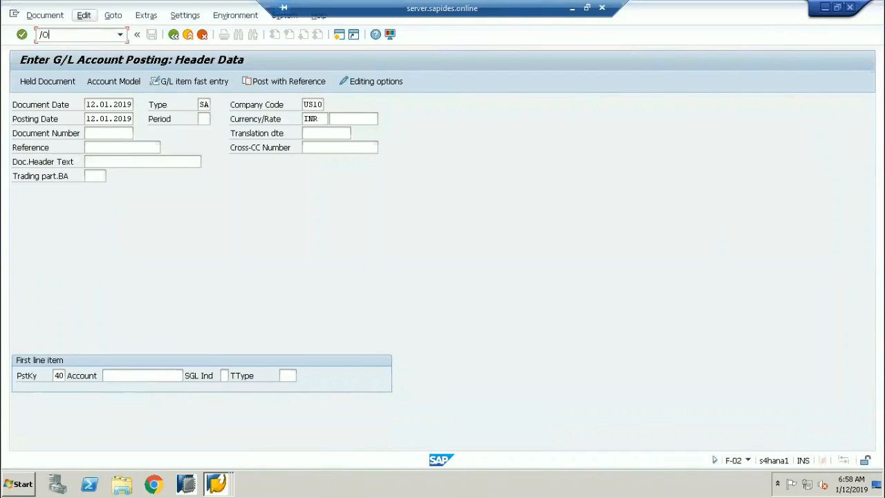
pyautogui.press('Return')
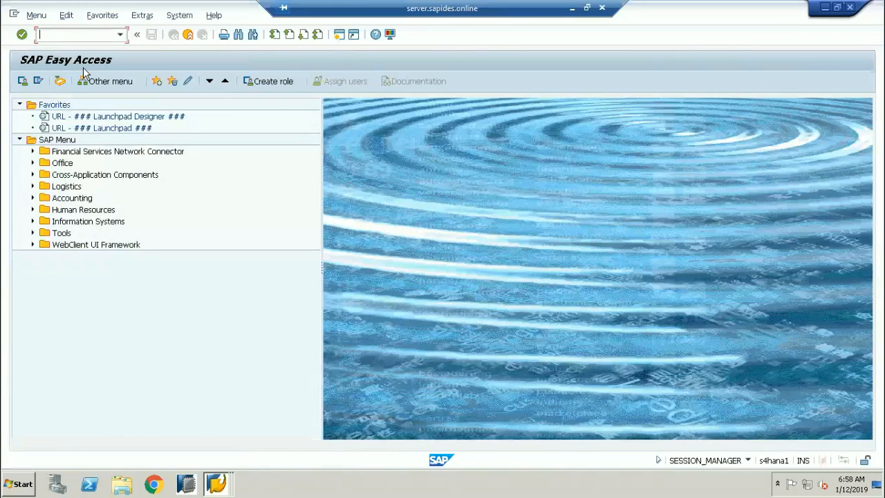
# Launch FAGL_FCV (Foreign Currency Valuation) from the recently used transactions list.
pyautogui.click(120, 35)
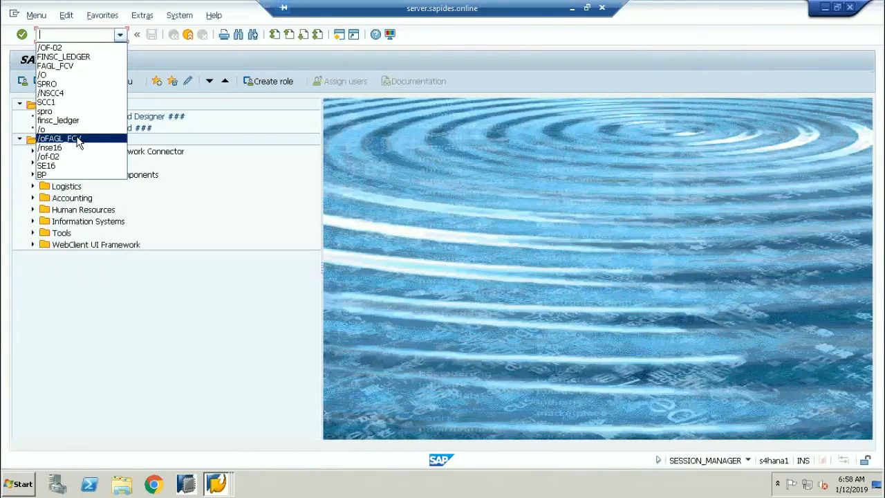
pyautogui.click(57, 66)
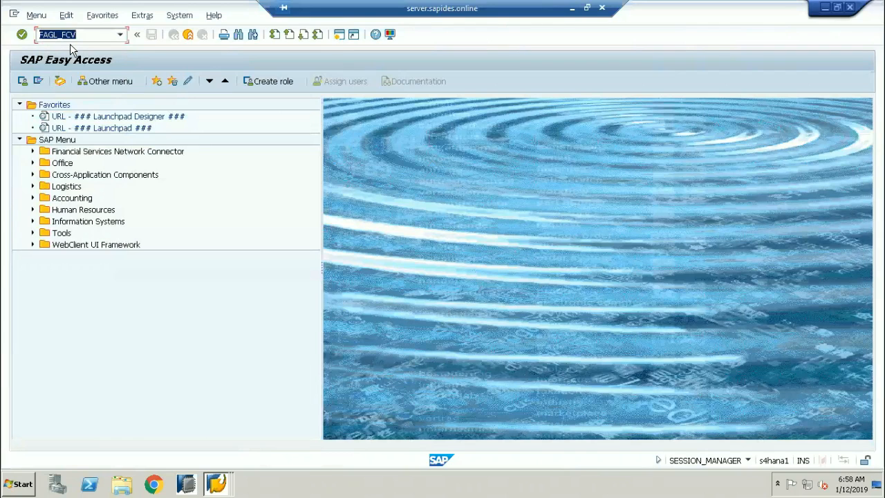
pyautogui.press('Return')
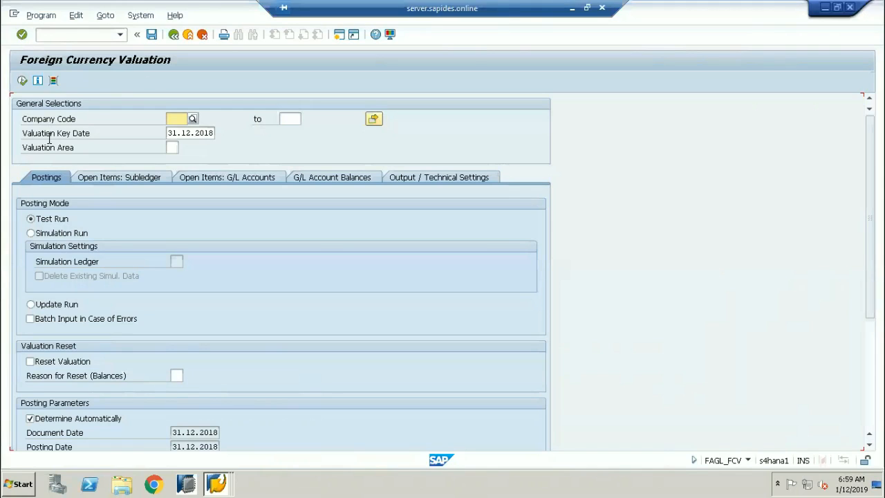
# Select the Valuation Key Date 31.12.2018, then return to the Enter G/L Account Posting window.
pyautogui.moveTo(88, 134); pyautogui.dragTo(6, 134)
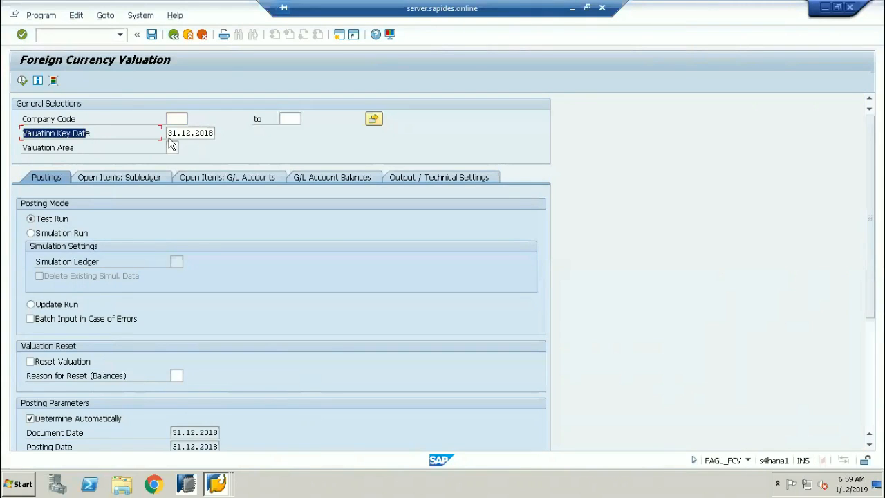
pyautogui.moveTo(169, 134); pyautogui.dragTo(184, 132)
pyautogui.moveTo(213, 132); pyautogui.dragTo(227, 133)
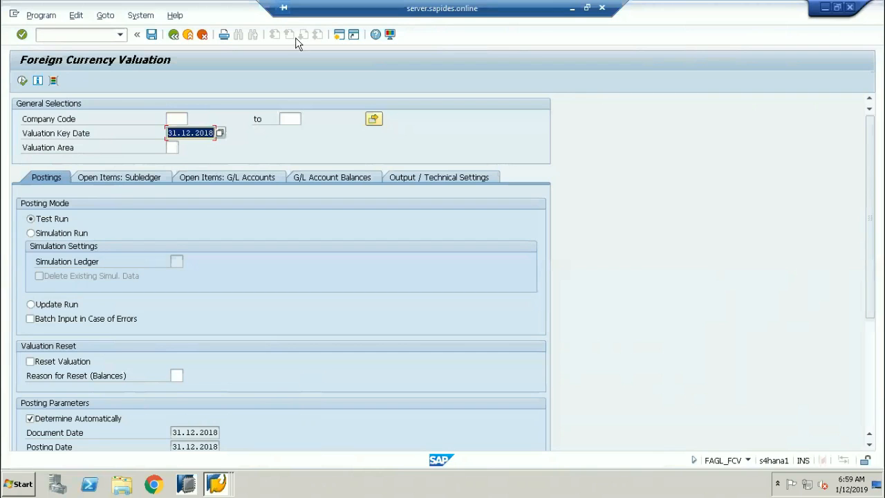
pyautogui.moveTo(218, 484)
pyautogui.click(213, 444)
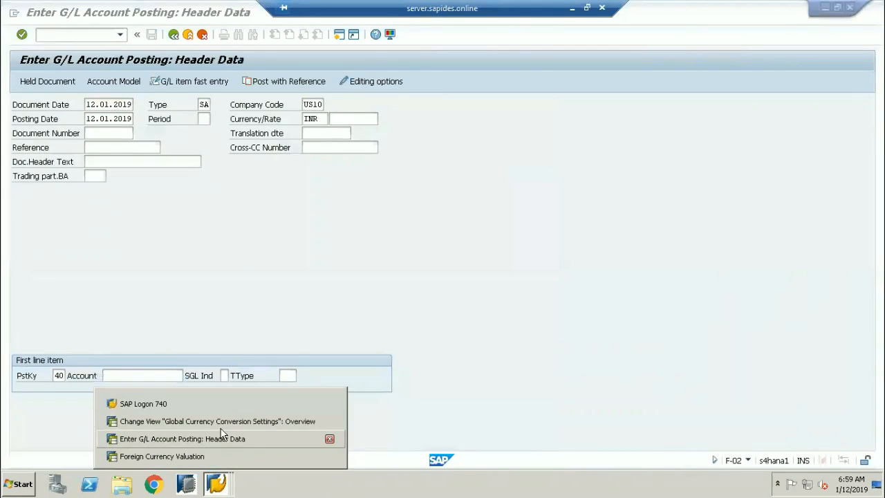
# Change currency type 11's Trans.Date Type to Document date, then return to the F-02 header.
pyautogui.click(218, 421)
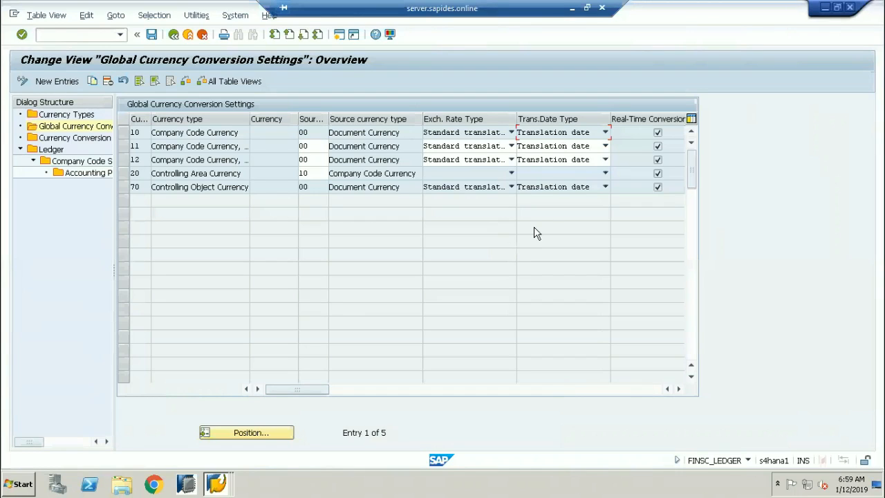
pyautogui.click(563, 146)
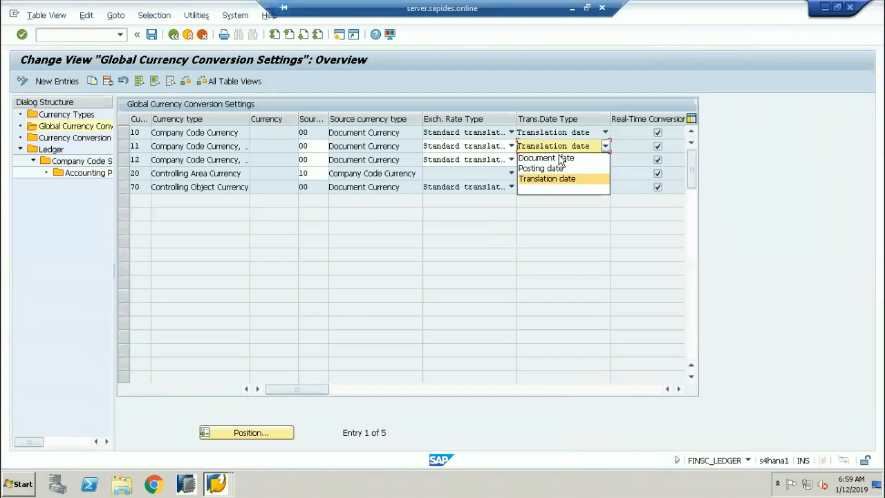
pyautogui.click(564, 158)
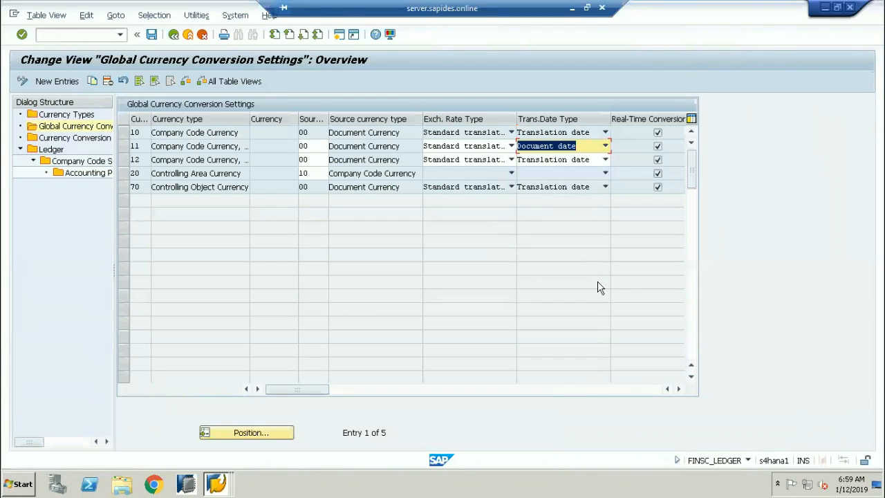
pyautogui.click(216, 483)
pyautogui.click(218, 439)
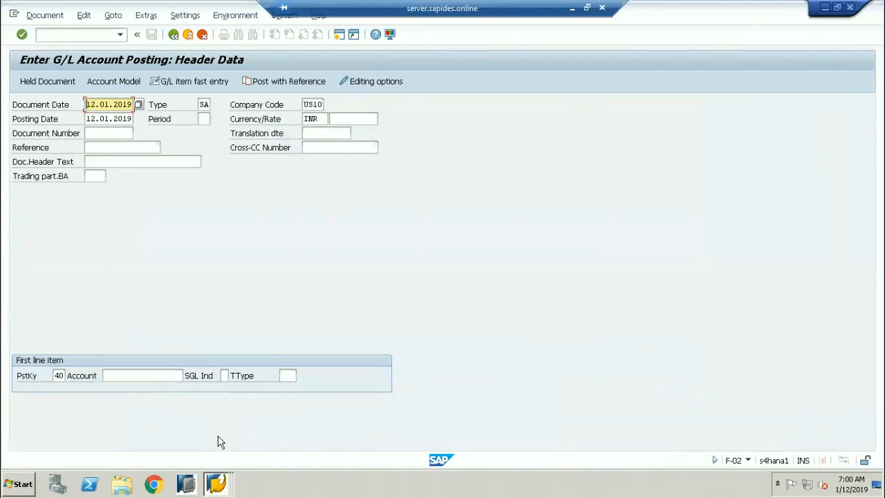
pyautogui.click(322, 133)
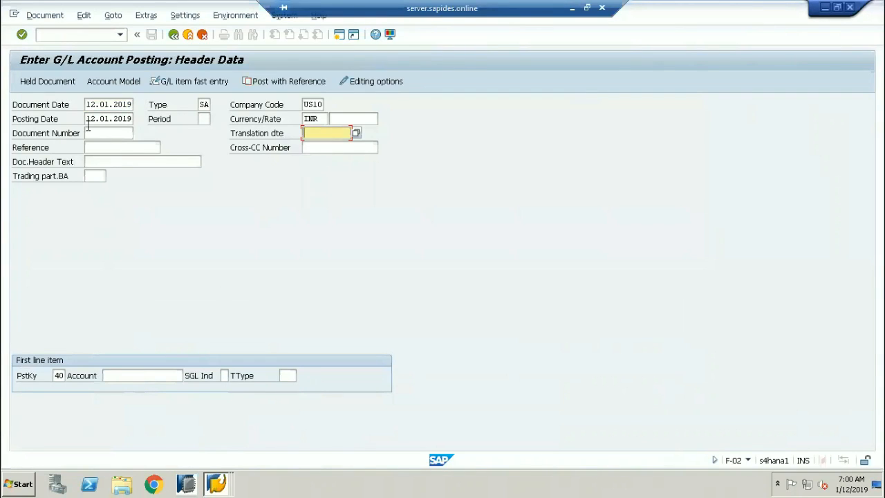
pyautogui.click(123, 103)
pyautogui.moveTo(123, 102); pyautogui.dragTo(146, 117)
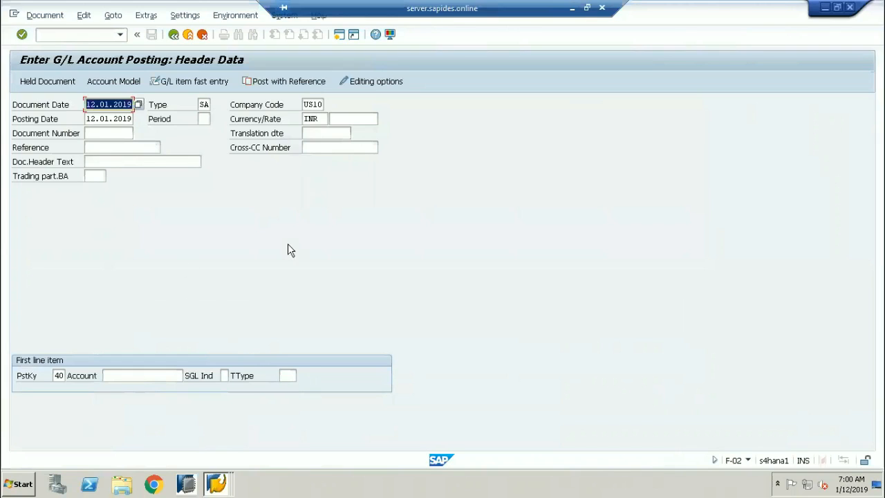
pyautogui.click(314, 134)
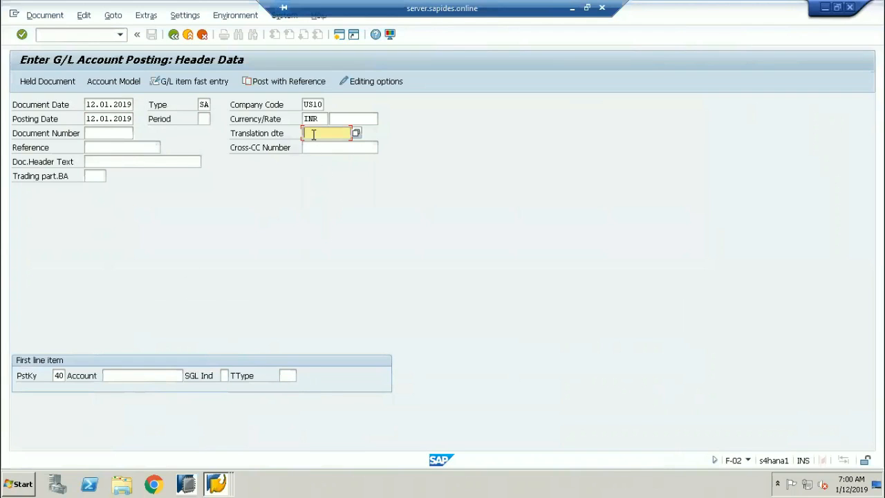
pyautogui.click(313, 134)
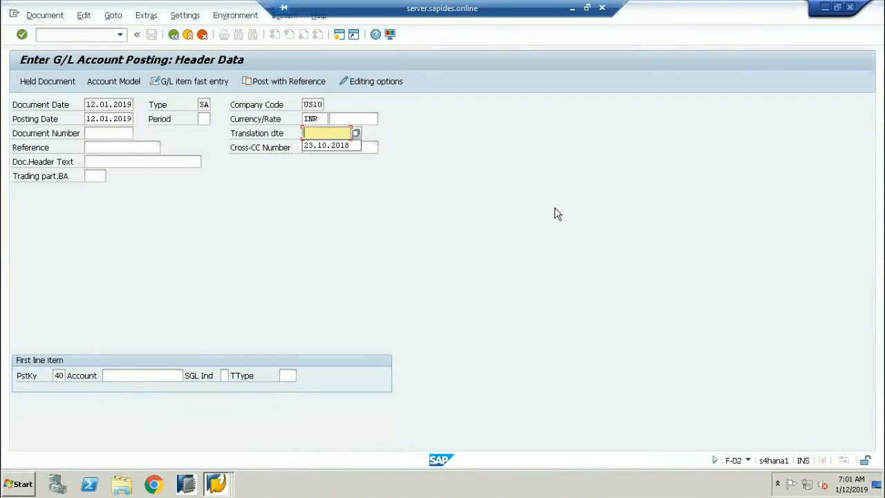
pyautogui.click(329, 133)
pyautogui.doubleClick(315, 119)
pyautogui.click(362, 119)
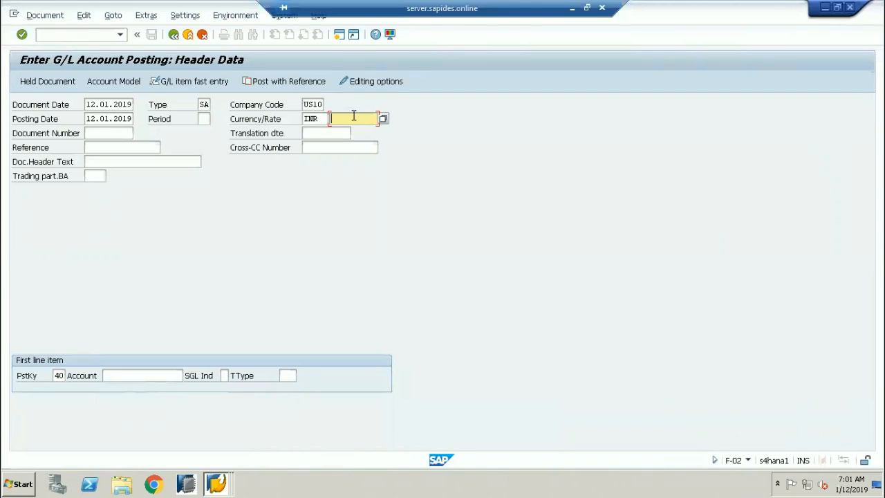
pyautogui.doubleClick(320, 119)
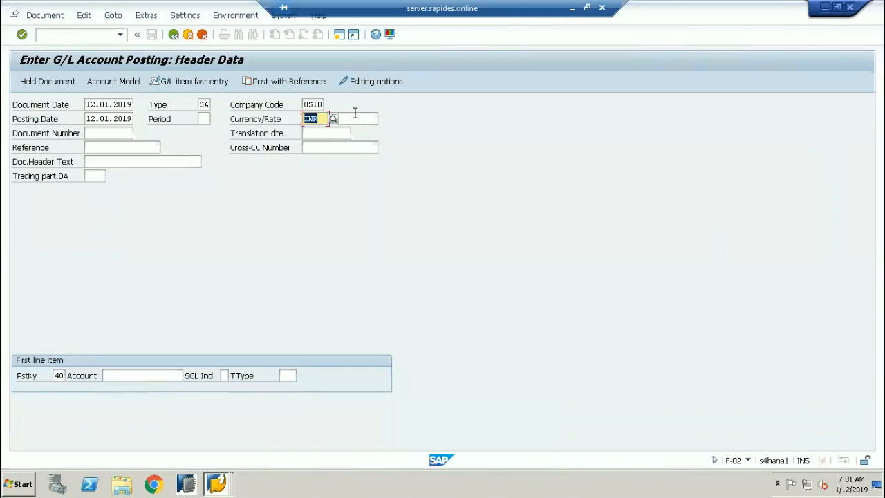
pyautogui.click(354, 116)
pyautogui.click(316, 134)
pyautogui.click(335, 118)
pyautogui.click(342, 134)
pyautogui.click(345, 120)
pyautogui.click(343, 132)
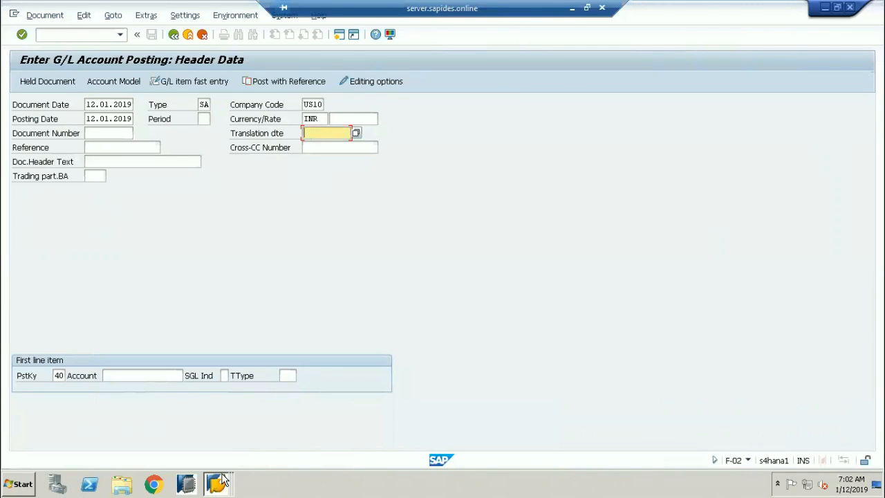
# Reset currency type 11's Trans.Date Type to Translation date and narrow the Currency column.
pyautogui.moveTo(222, 484)
pyautogui.click(224, 419)
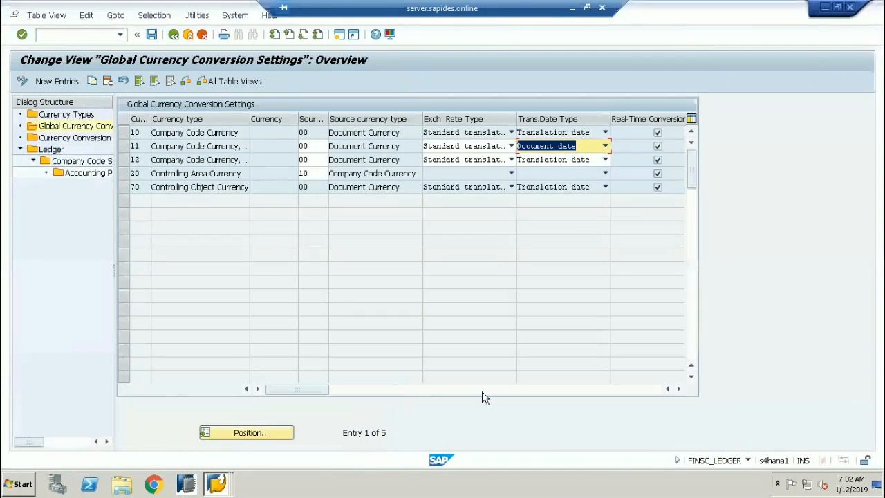
pyautogui.click(605, 146)
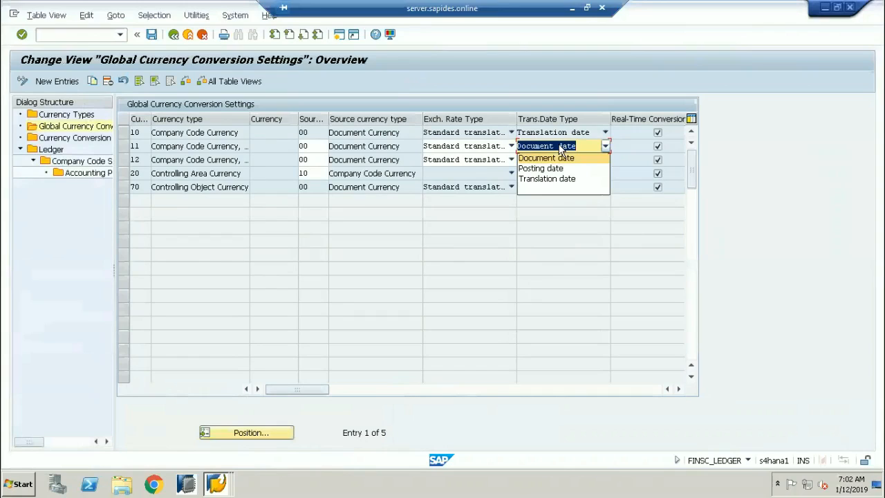
pyautogui.click(549, 179)
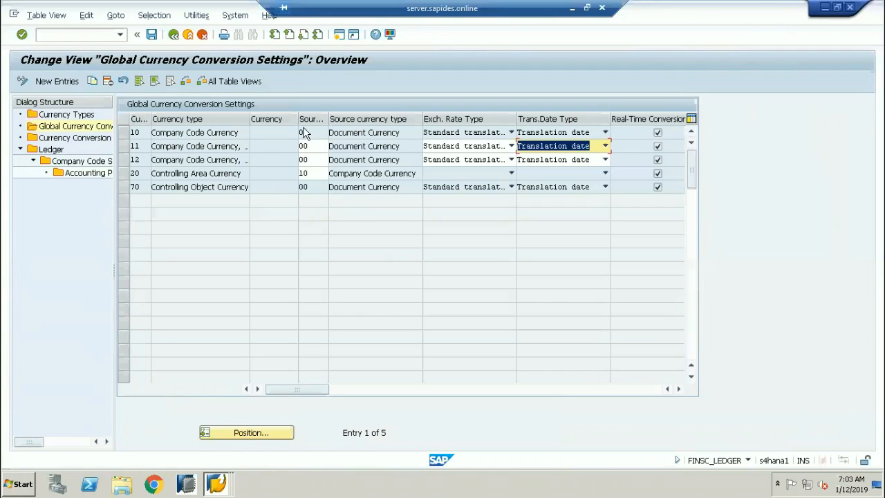
pyautogui.moveTo(286, 123); pyautogui.dragTo(280, 123)
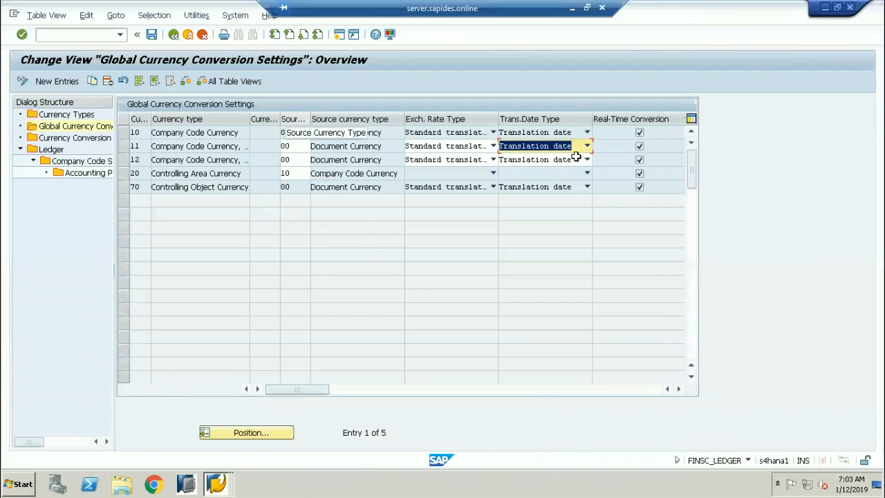
pyautogui.click(639, 132)
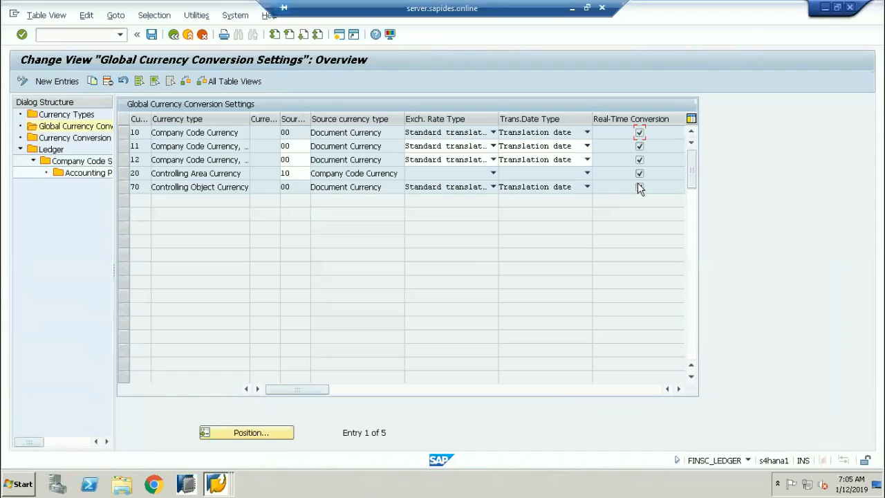
# Tick Real-Time Conversion for currency type 70 and open row 10's help, maximized.
pyautogui.click(639, 186)
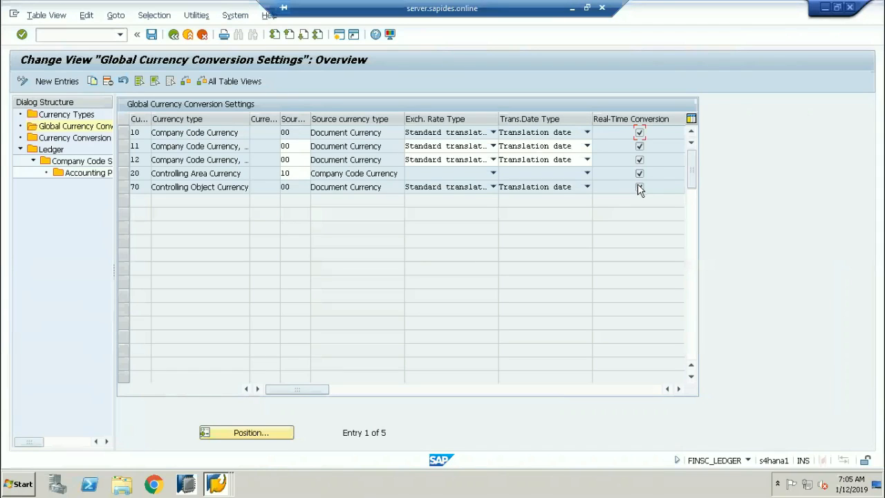
pyautogui.rightClick(639, 136)
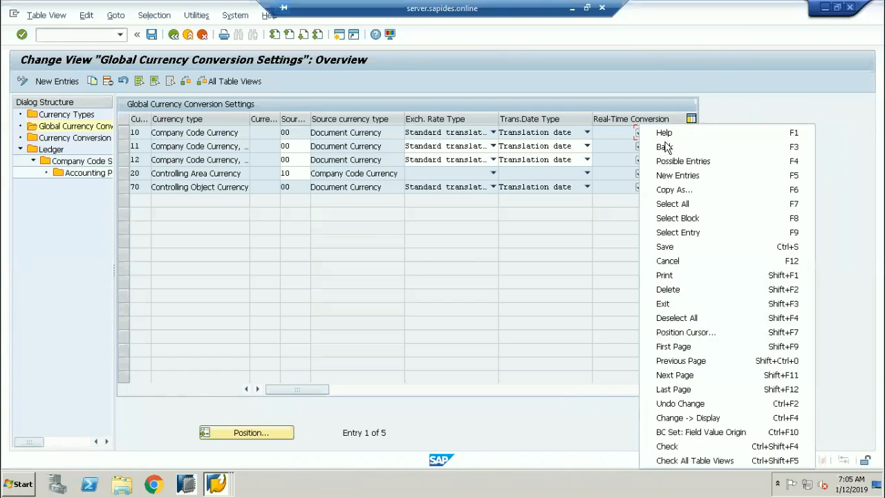
pyautogui.click(659, 247)
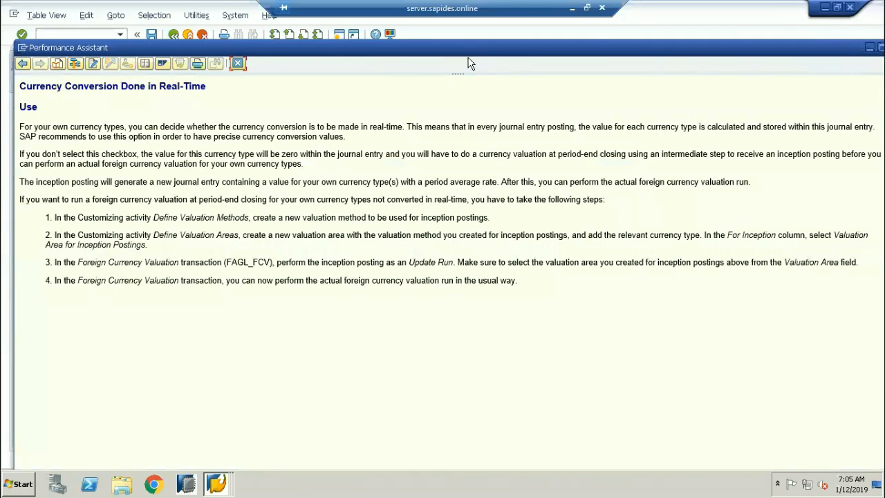
pyautogui.doubleClick(468, 53)
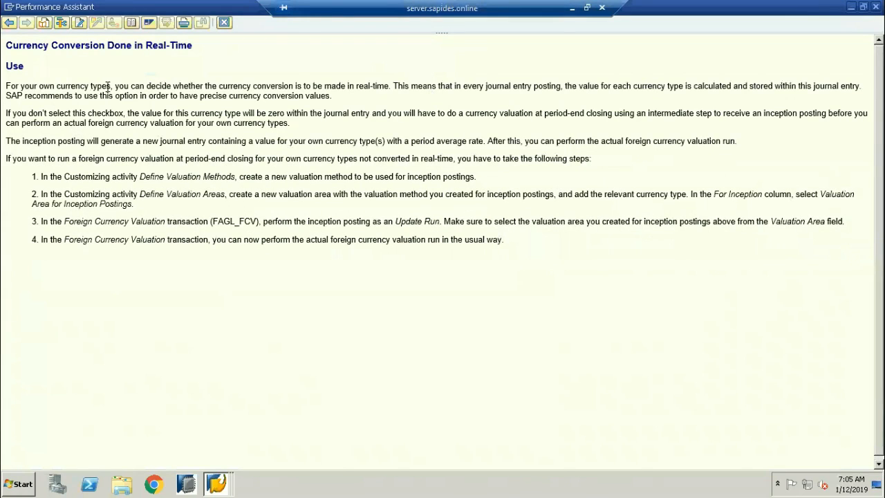
# Highlight 'currency types', 'in real-time' and 'journal entry' in the help text.
pyautogui.moveTo(112, 88); pyautogui.dragTo(43, 87)
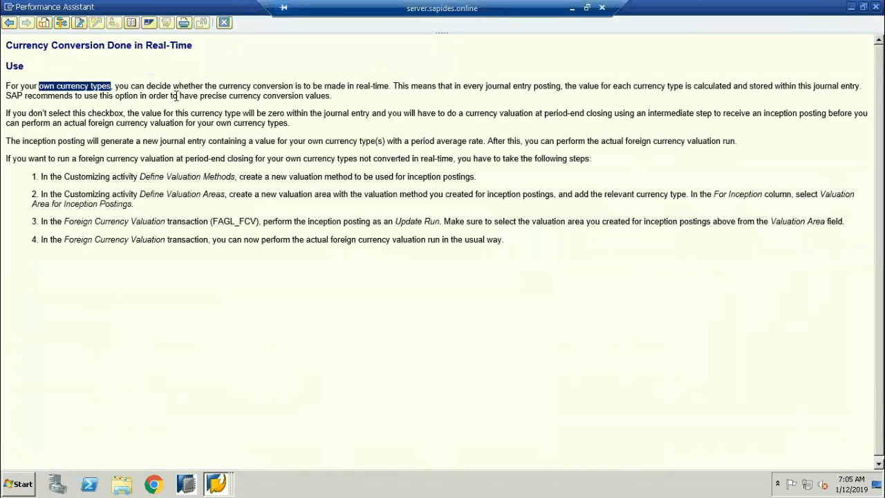
pyautogui.click(375, 84)
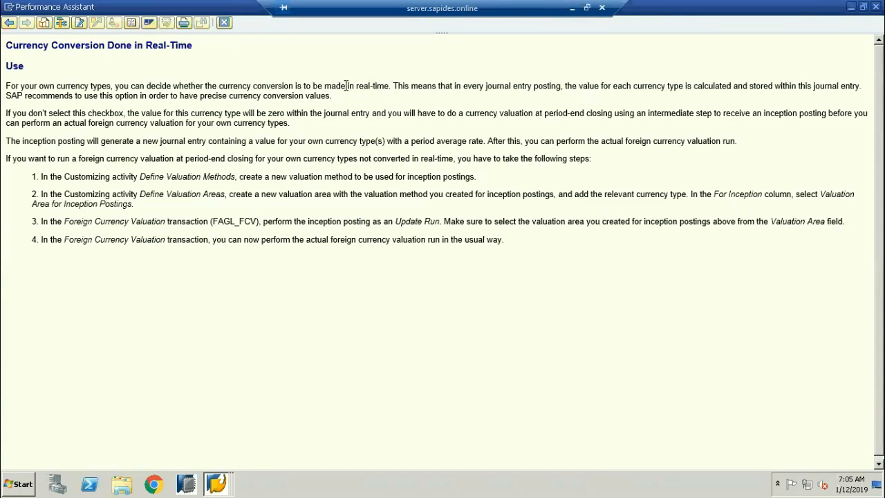
pyautogui.keyDown('shift'); pyautogui.click(346, 86); pyautogui.keyUp('shift')
pyautogui.moveTo(811, 86); pyautogui.dragTo(859, 86)
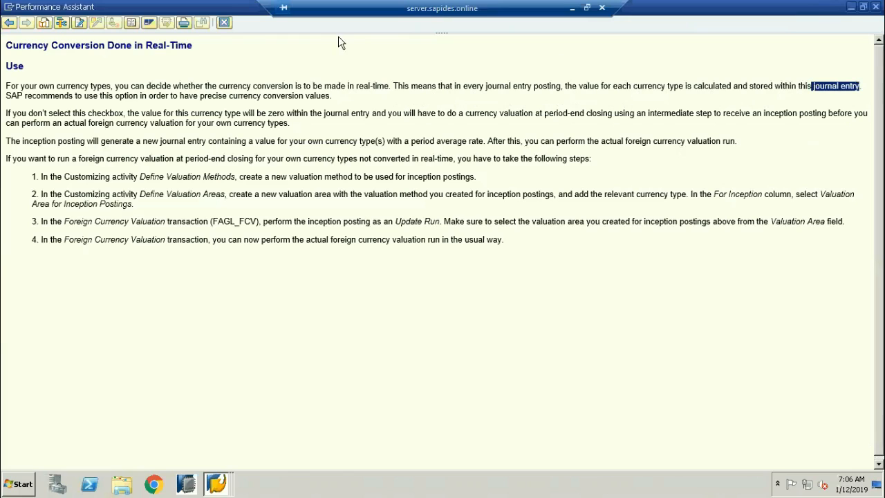
# Close the help and switch to the G/L account posting window.
pyautogui.click(224, 23)
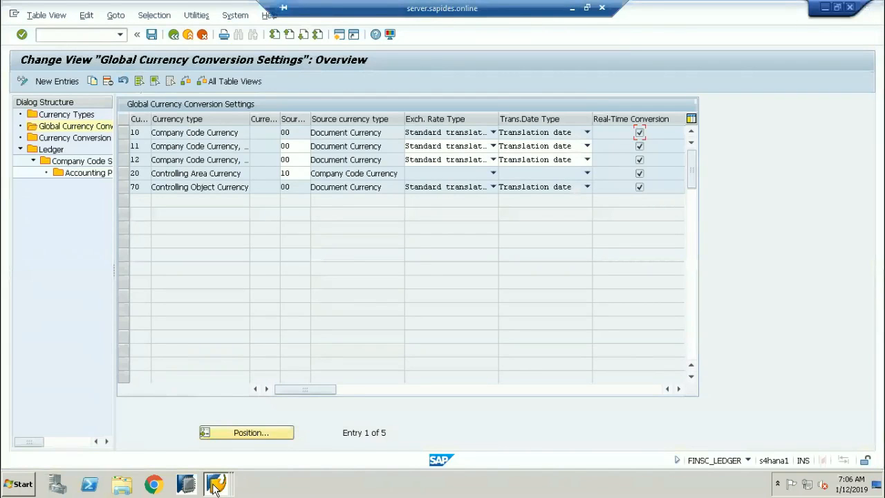
pyautogui.moveTo(216, 486)
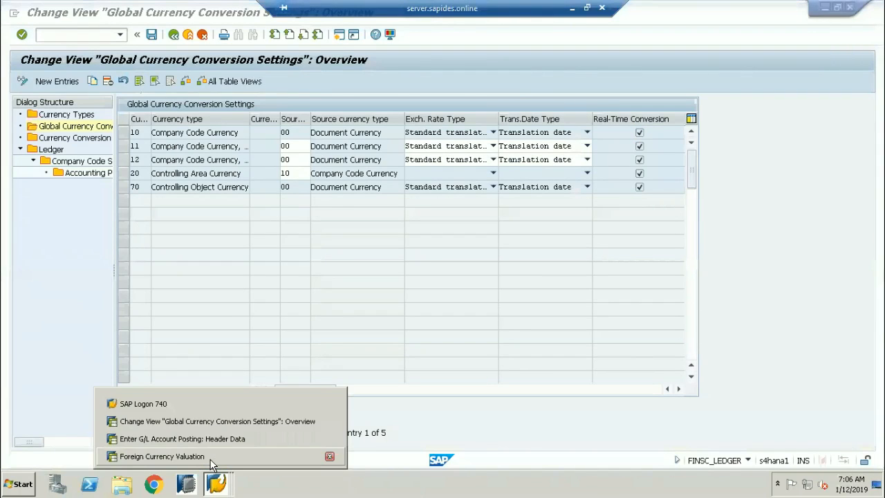
pyautogui.click(212, 460)
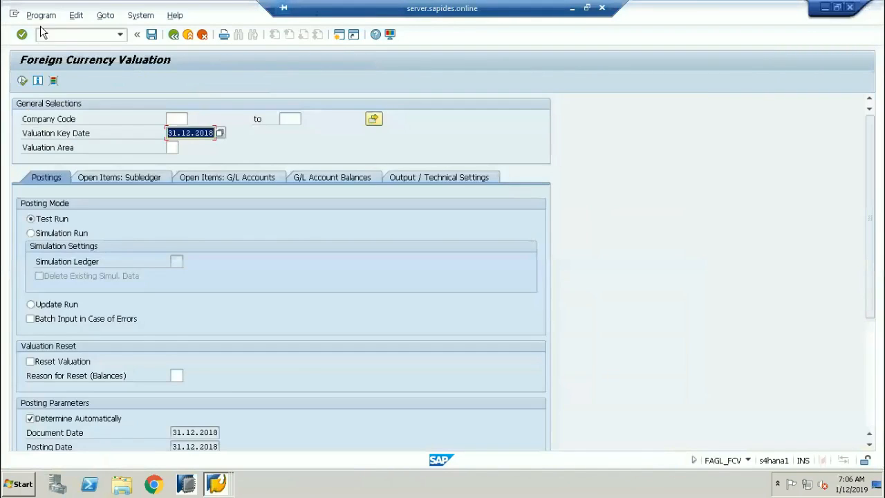
pyautogui.click(216, 484)
pyautogui.click(206, 439)
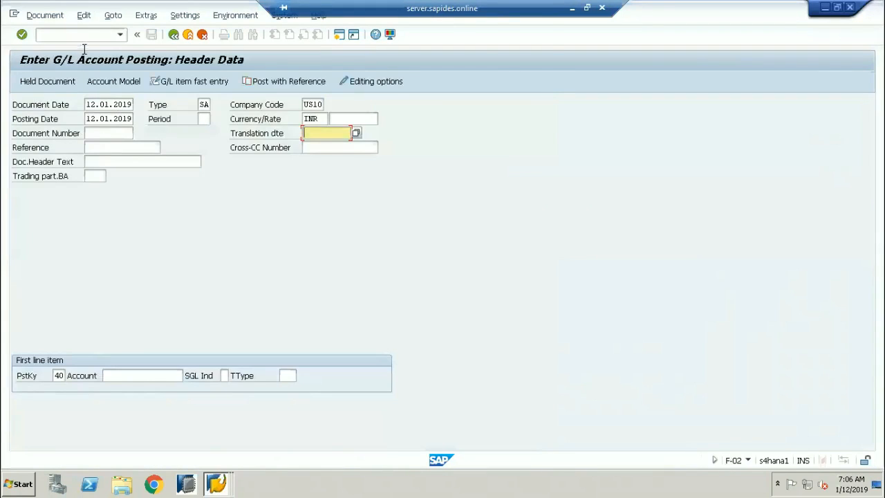
# Run /NSE16 on table ACDOCA for ledger 0L, company code 1710, fiscal year 2018.
pyautogui.write('/N')
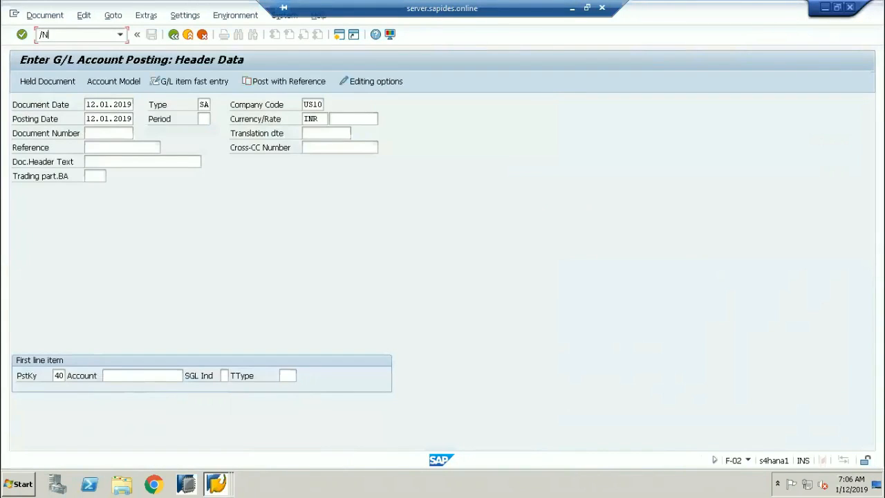
pyautogui.write('SE16')
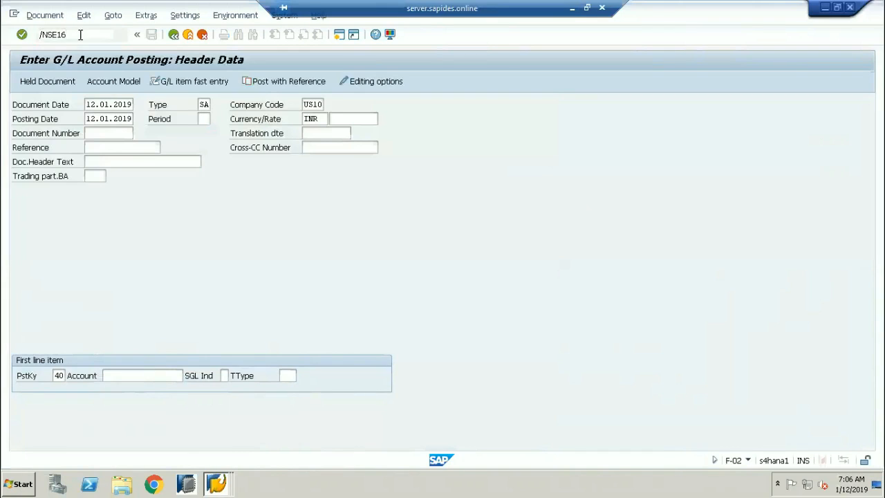
pyautogui.press('Return')
pyautogui.click(127, 135)
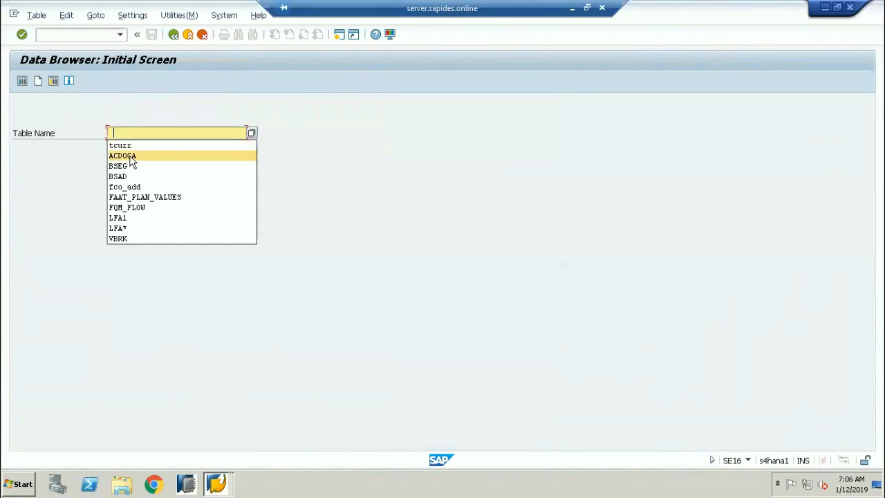
pyautogui.click(132, 158)
pyautogui.click(22, 81)
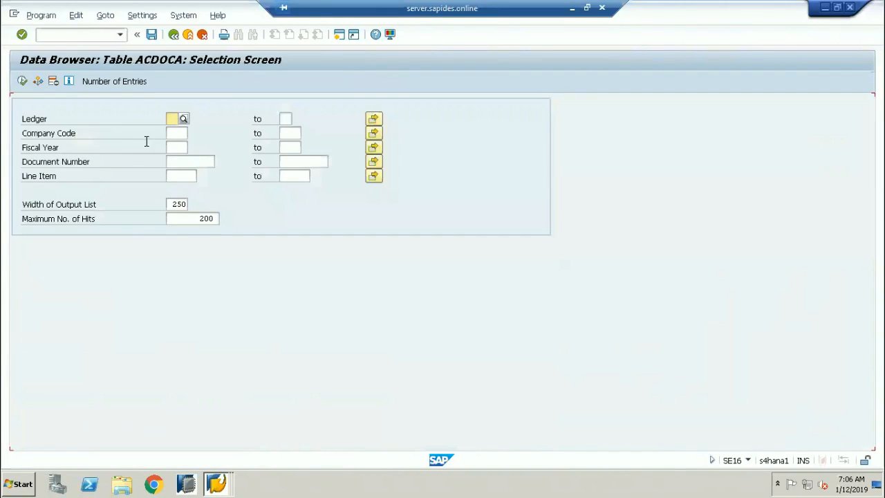
pyautogui.write('0L')
pyautogui.press('Tab')
pyautogui.press('Tab')
pyautogui.press('Tab')
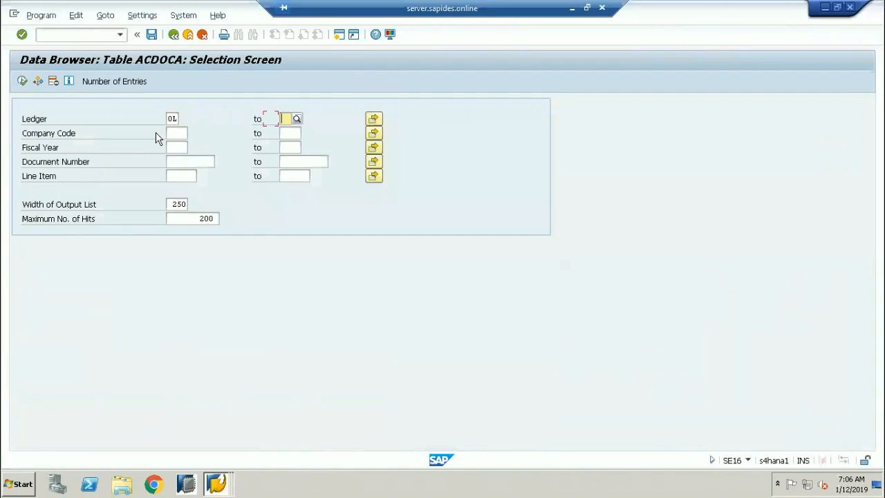
pyautogui.write('1710')
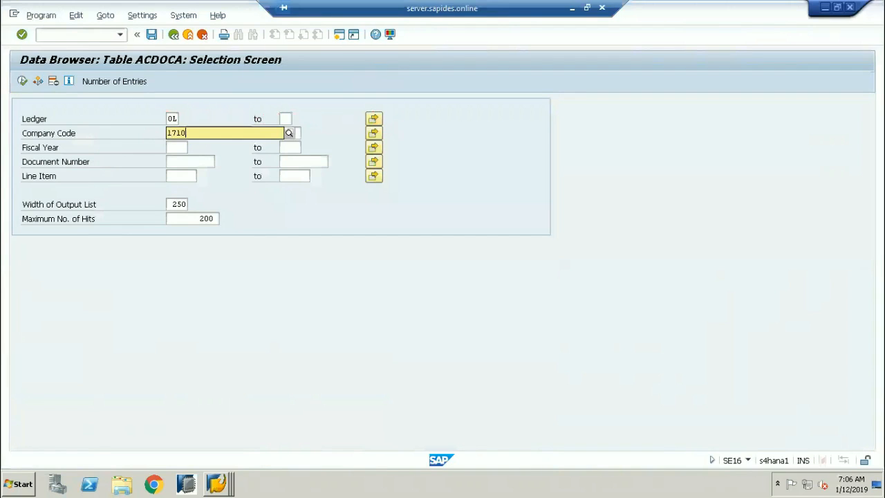
pyautogui.press('Tab')
pyautogui.click(176, 149)
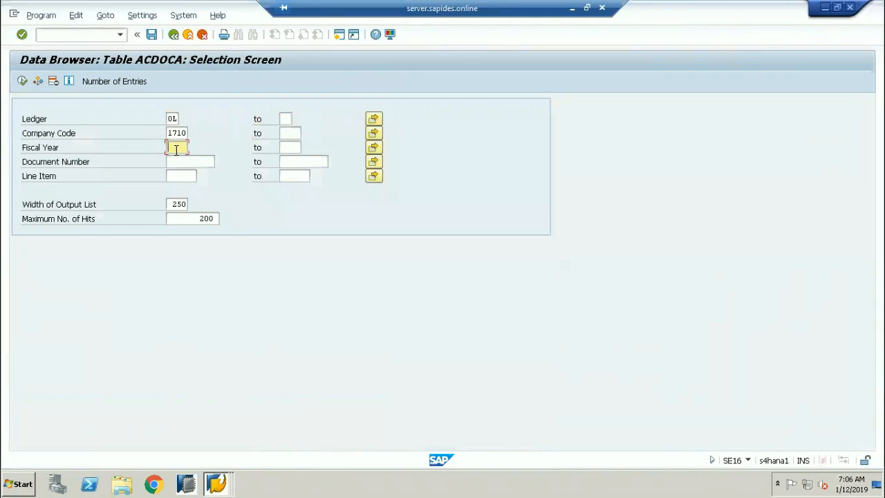
pyautogui.write('2018')
pyautogui.click(23, 81)
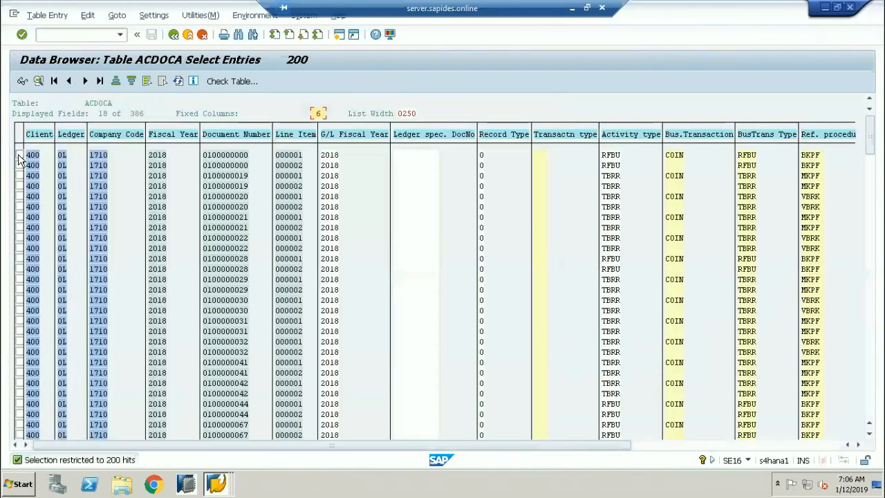
# Open the first ACDOCA entry and mark its USD transaction and company code currencies.
pyautogui.click(39, 80)
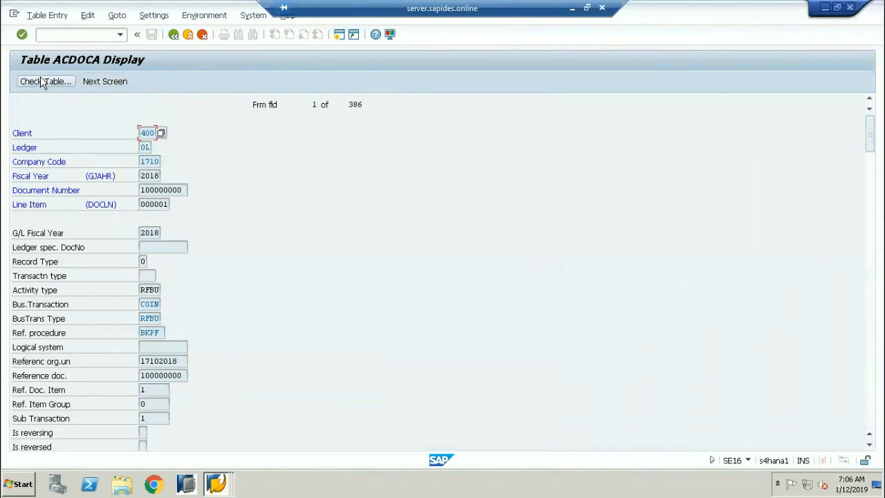
pyautogui.scroll(-8, 269, 347)
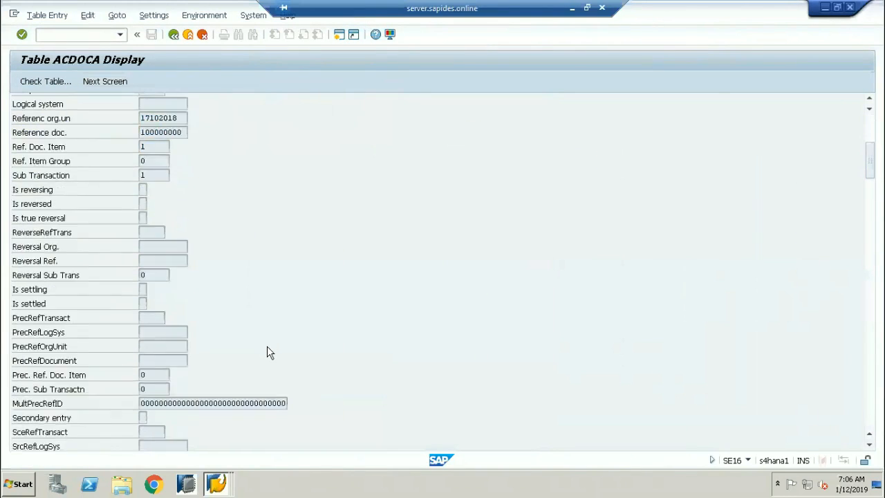
pyautogui.scroll(-5, 267, 347)
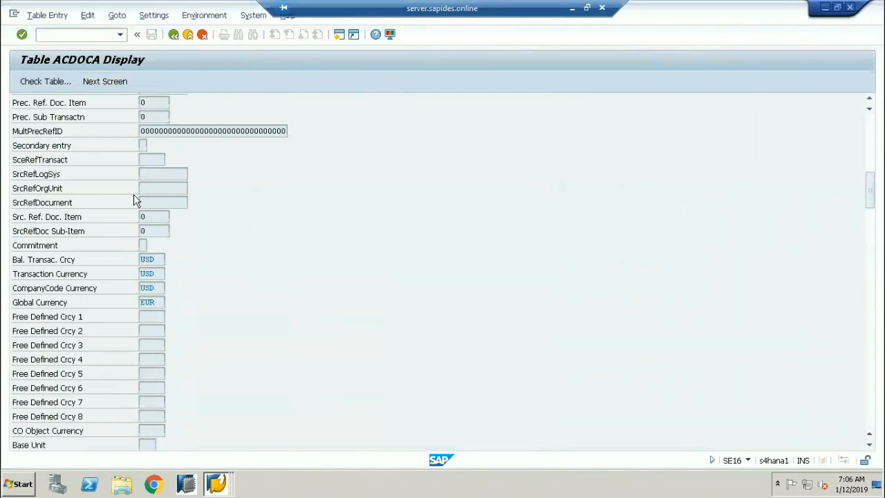
pyautogui.click(151, 317)
pyautogui.moveTo(154, 259); pyautogui.dragTo(123, 259)
pyautogui.moveTo(156, 288); pyautogui.dragTo(125, 287)
# Return to Global Currency Conversion Settings and open help on row 10's real-time conversion.
pyautogui.click(216, 484)
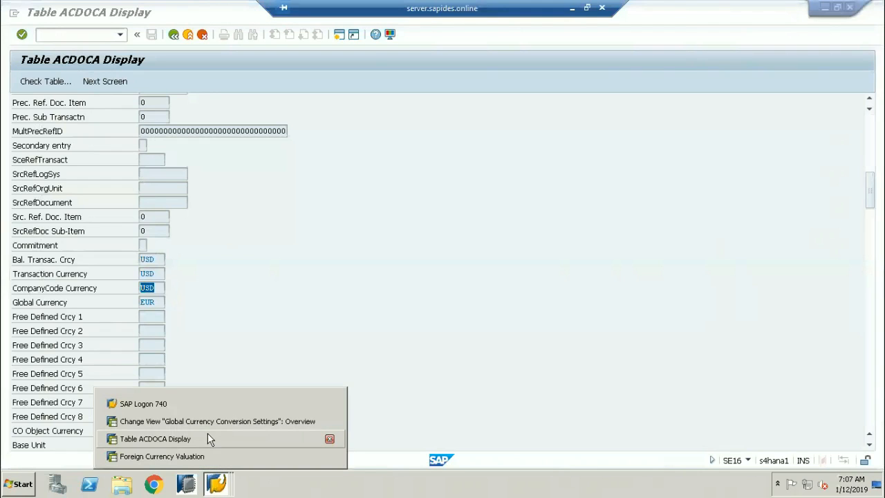
pyautogui.click(213, 404)
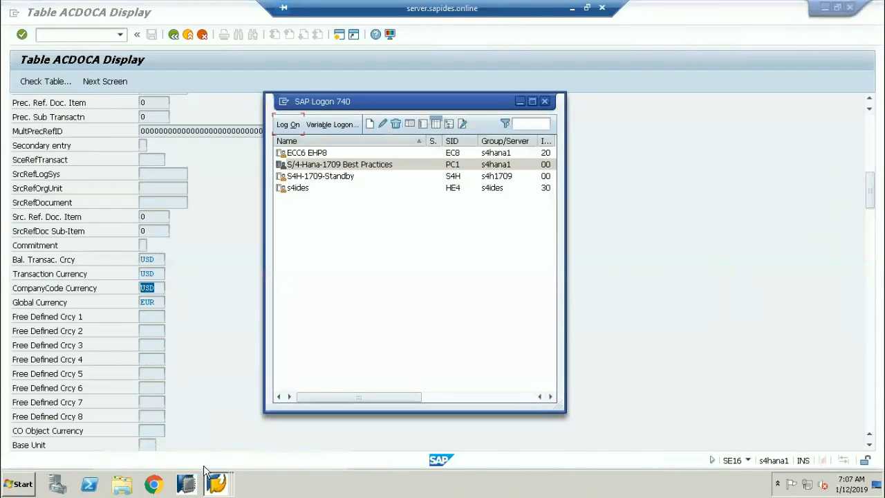
pyautogui.click(216, 484)
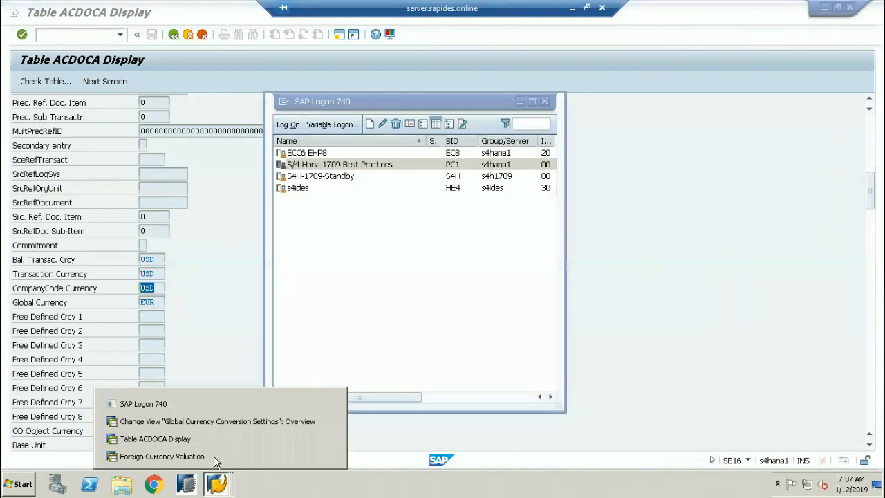
pyautogui.click(215, 422)
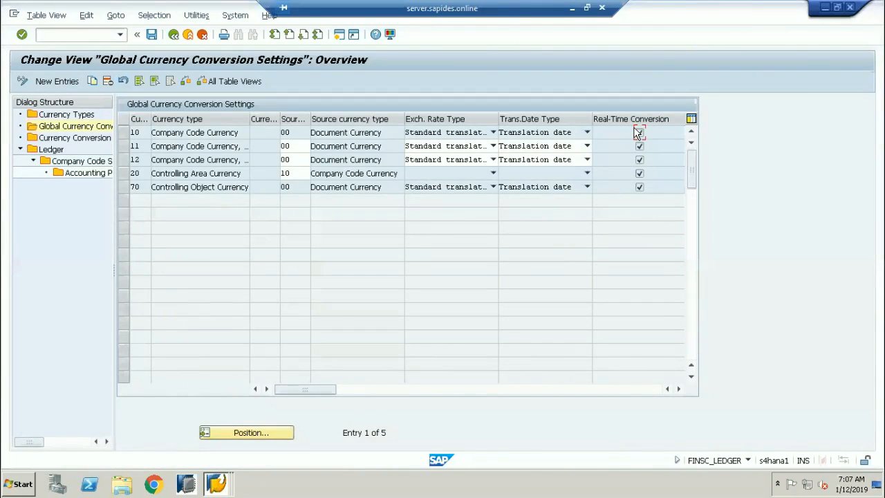
pyautogui.rightClick(637, 133)
pyautogui.click(643, 133)
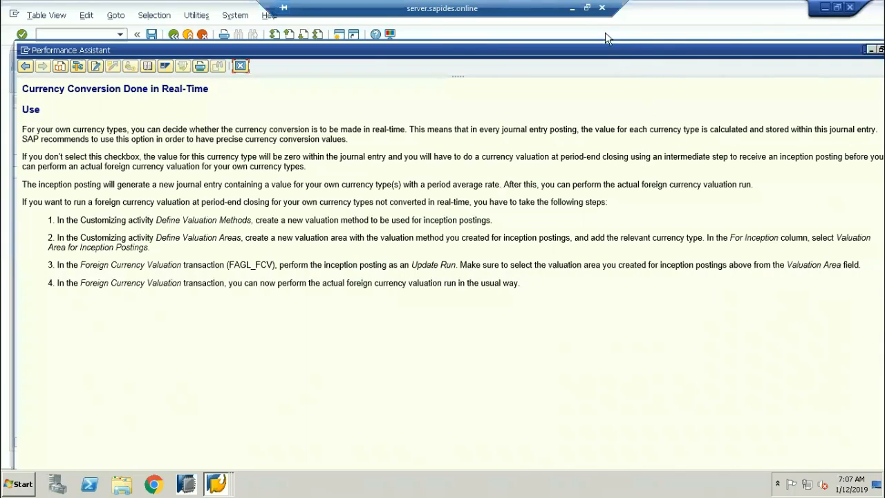
# Highlight the sentences on precise conversion values and period-end valuation, then close the help.
pyautogui.moveTo(586, 8); pyautogui.dragTo(583, 13)
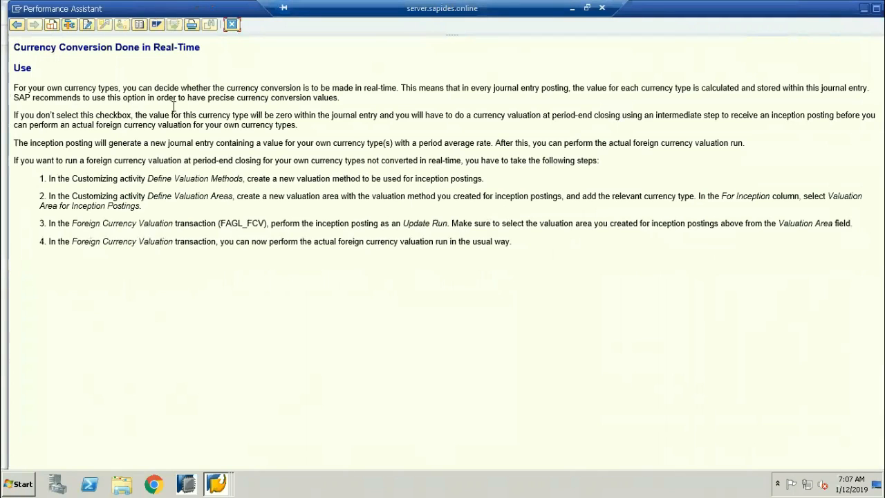
pyautogui.moveTo(208, 98); pyautogui.dragTo(332, 111)
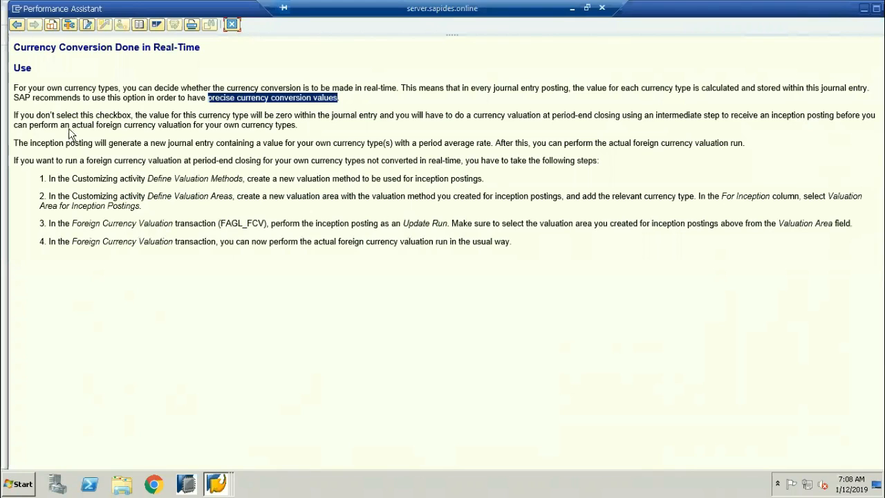
pyautogui.moveTo(148, 115); pyautogui.dragTo(295, 124)
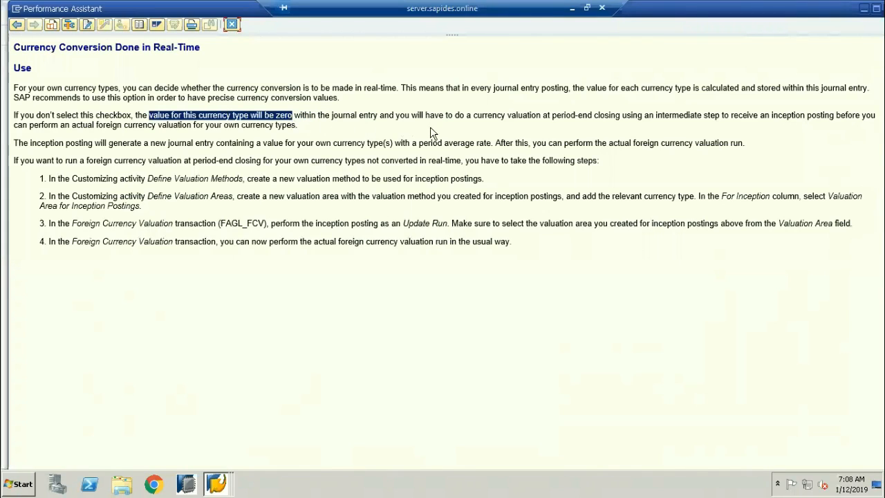
pyautogui.moveTo(474, 115); pyautogui.dragTo(838, 114)
pyautogui.moveTo(60, 125); pyautogui.dragTo(296, 125)
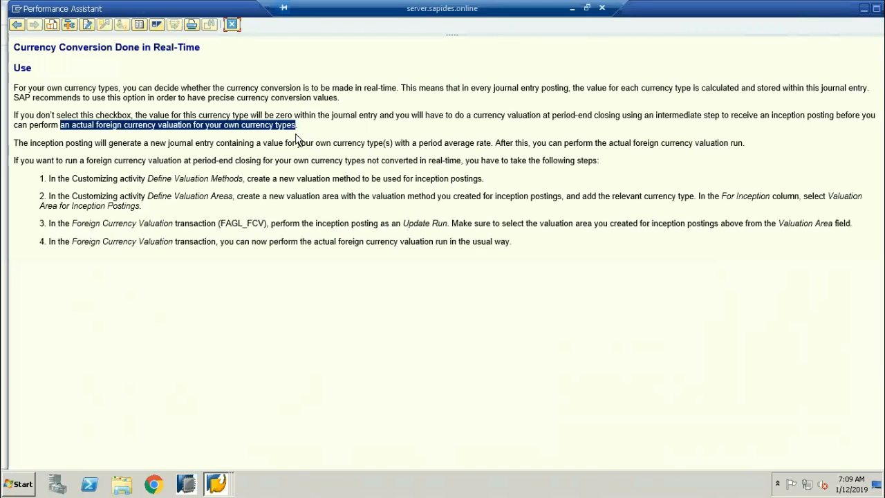
pyautogui.click(232, 24)
# In Foreign Currency Valuation, compare the Update Run and Test Run posting modes.
pyautogui.click(217, 484)
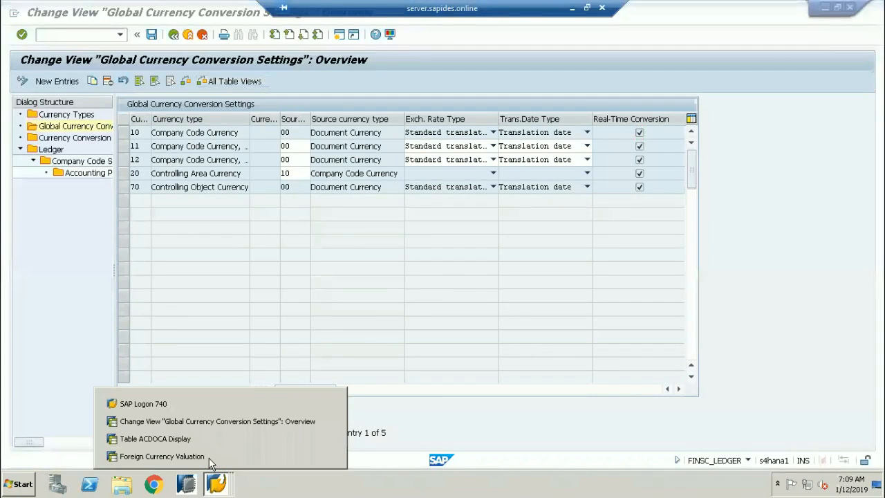
pyautogui.click(206, 457)
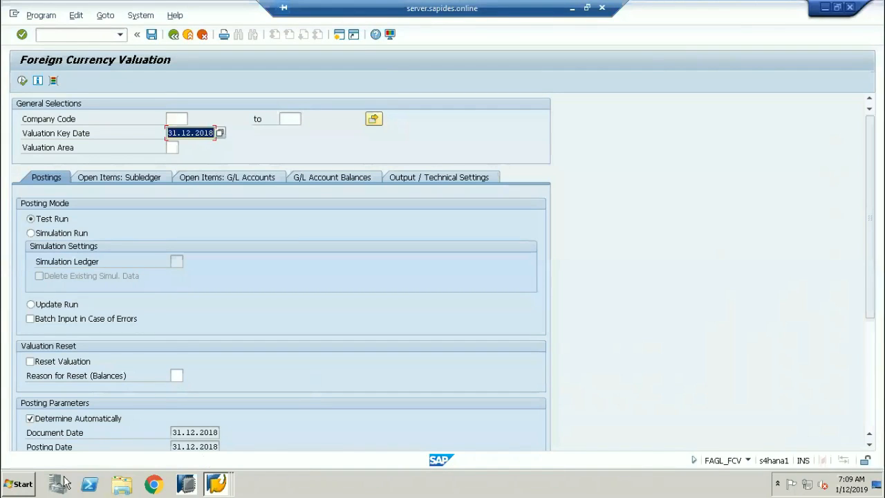
pyautogui.click(32, 305)
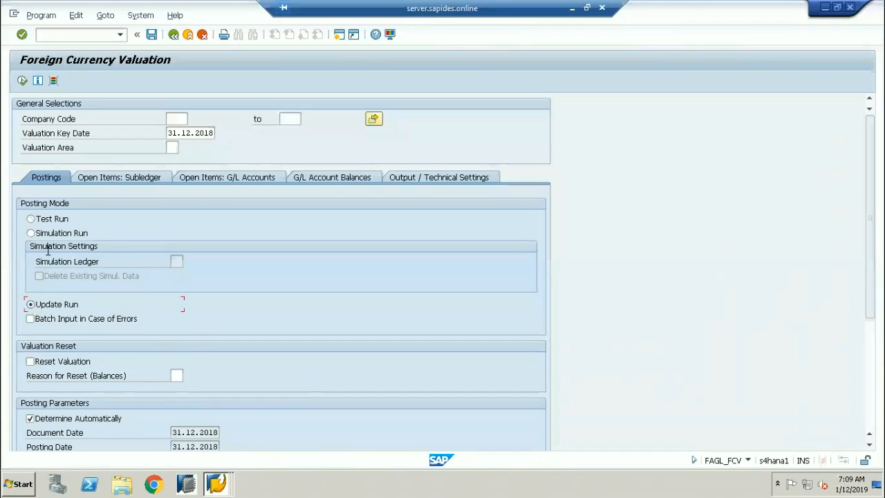
pyautogui.click(32, 220)
pyautogui.click(32, 308)
pyautogui.click(30, 218)
# Cycle through the modes again, leave Simulation Run selected, and return to the conversion settings.
pyautogui.click(33, 233)
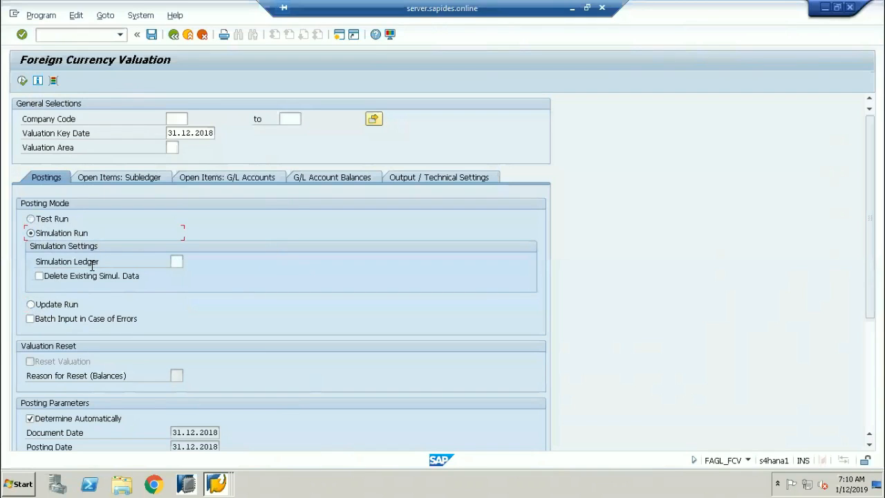
pyautogui.click(175, 261)
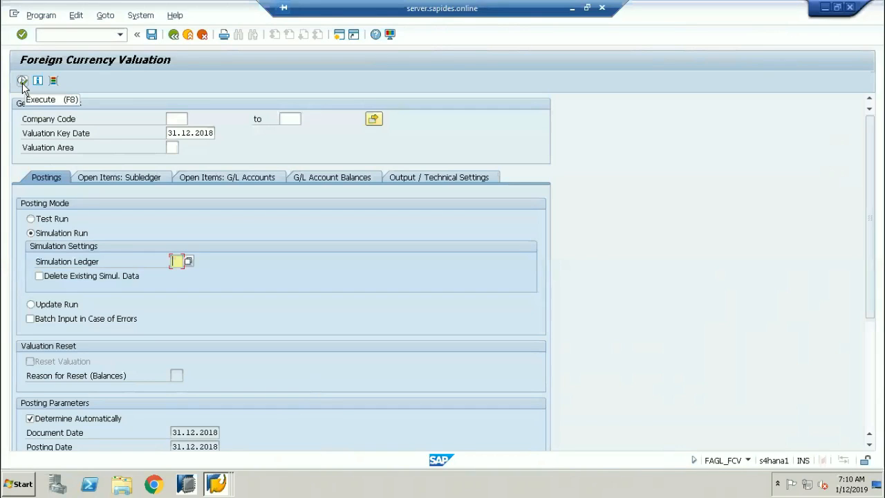
pyautogui.click(32, 306)
pyautogui.click(42, 220)
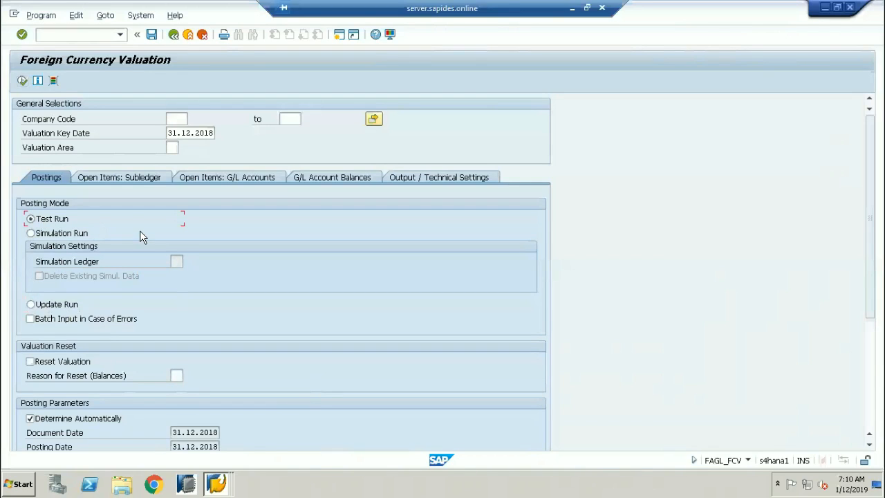
pyautogui.click(61, 235)
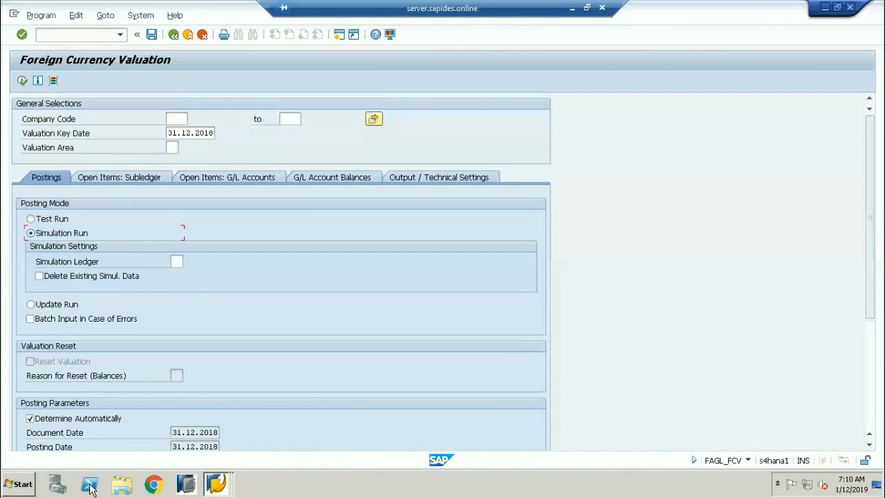
pyautogui.click(215, 484)
pyautogui.click(211, 426)
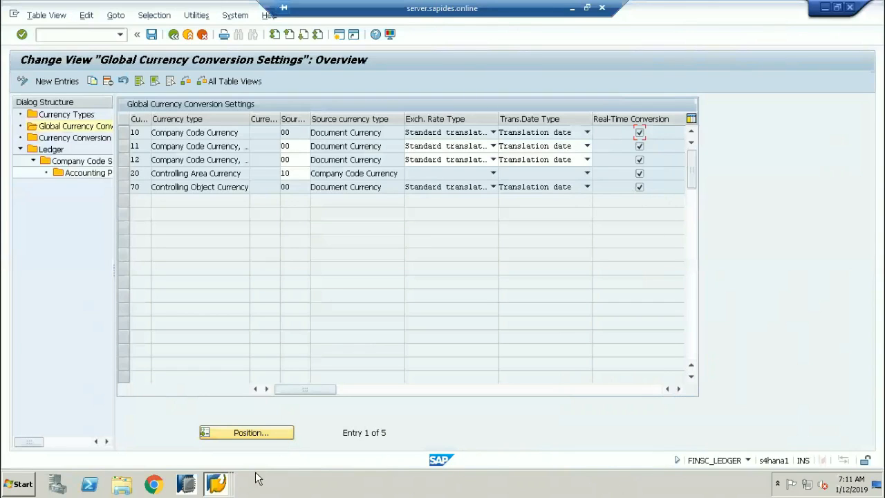
# Bring up the Table ACDOCA Display window and back out to SAP Easy Access.
pyautogui.click(217, 484)
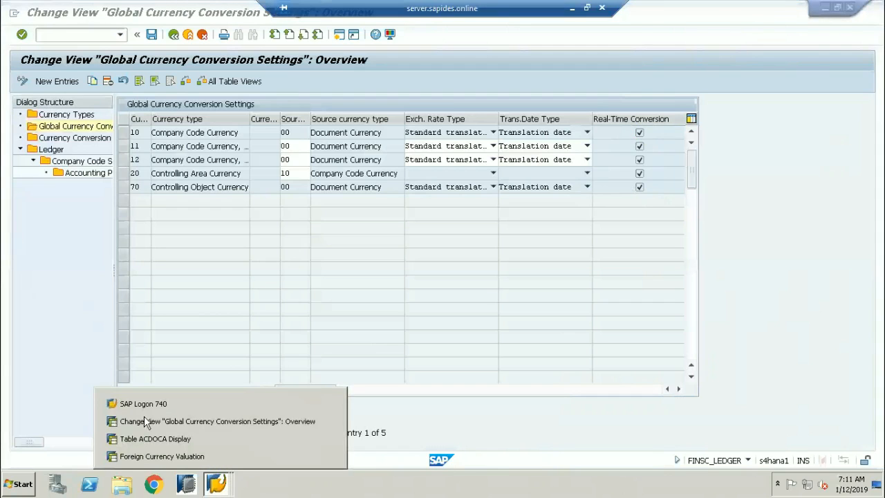
pyautogui.click(155, 438)
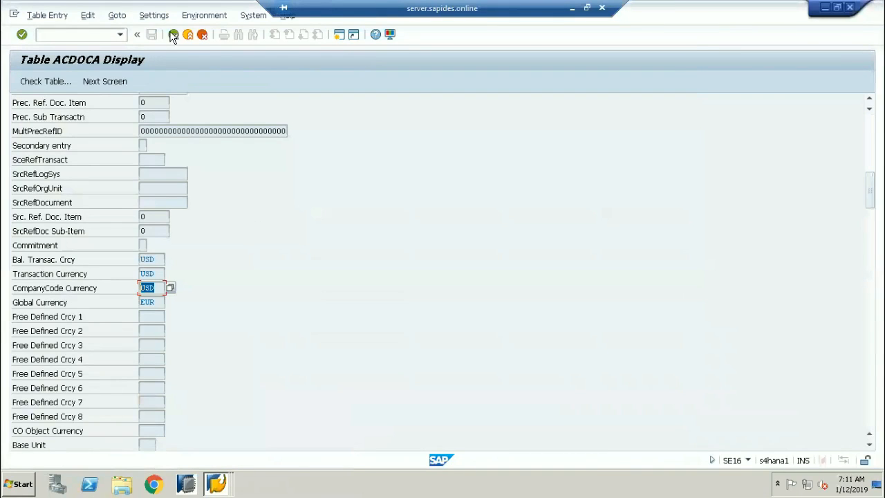
pyautogui.click(188, 34)
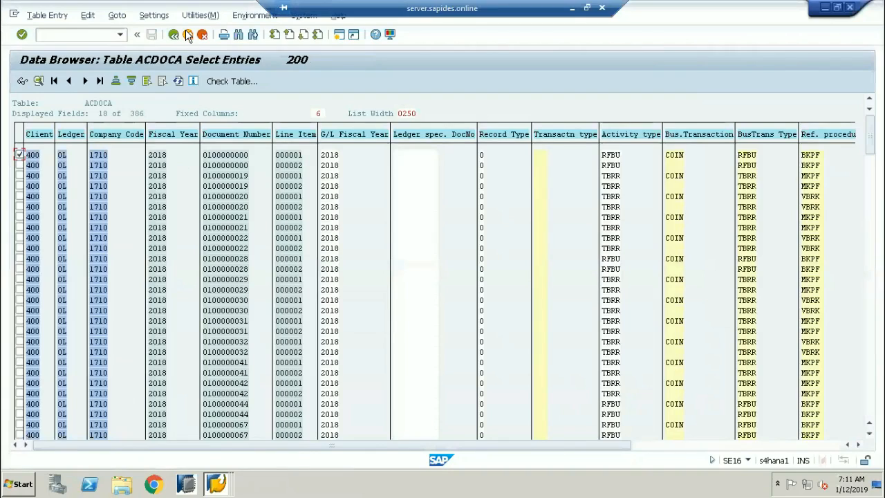
pyautogui.click(188, 35)
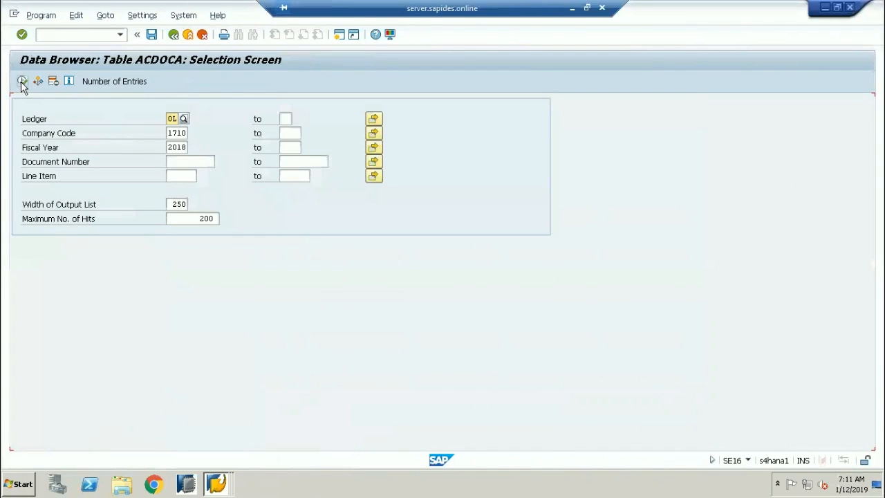
pyautogui.click(174, 35)
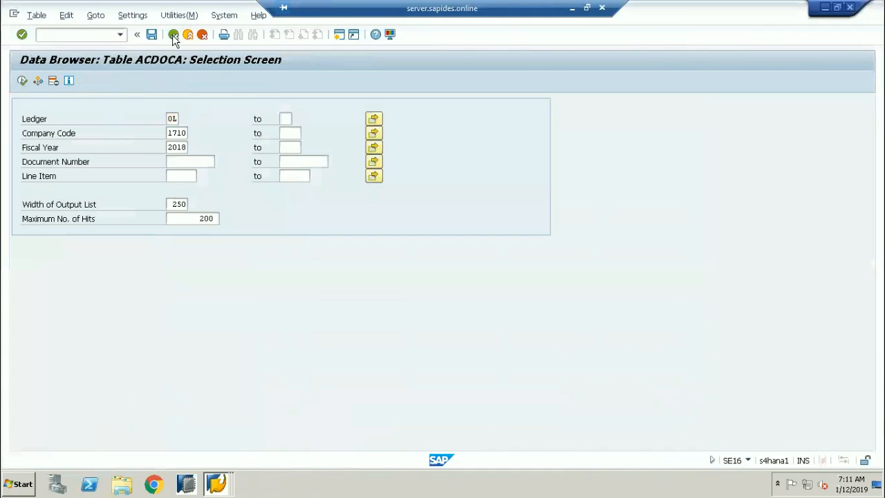
pyautogui.click(173, 34)
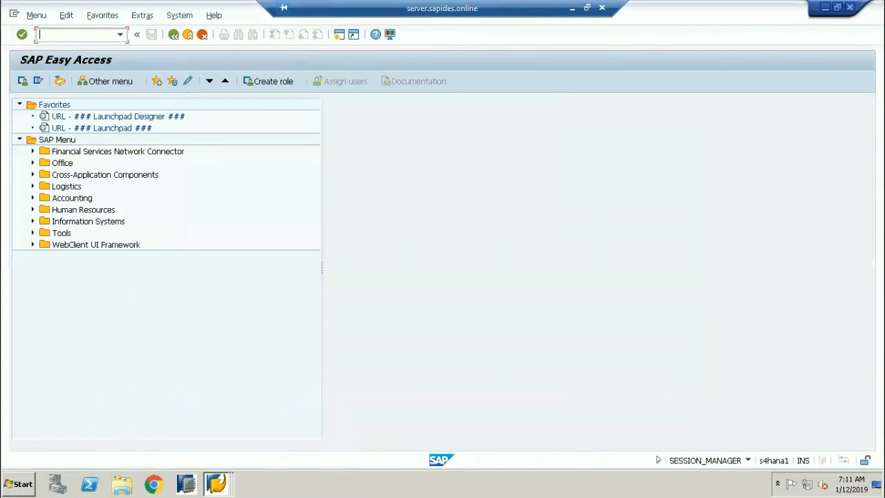
# Start F-02 with document date 12.01.2019 and company code 1710.
pyautogui.write('f-02')
pyautogui.press('Return')
pyautogui.write('12.01.2018')
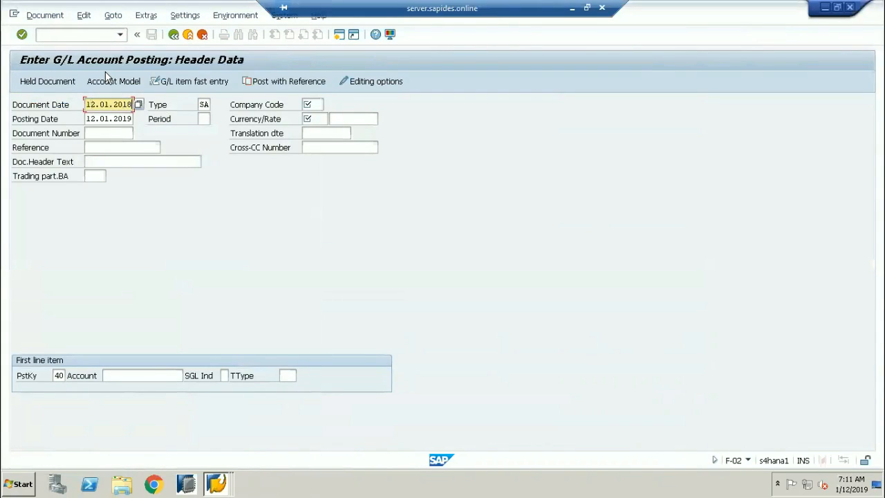
pyautogui.press('BackSpace')
pyautogui.write('9')
pyautogui.press('Tab')
pyautogui.press('Tab')
pyautogui.write('1710')
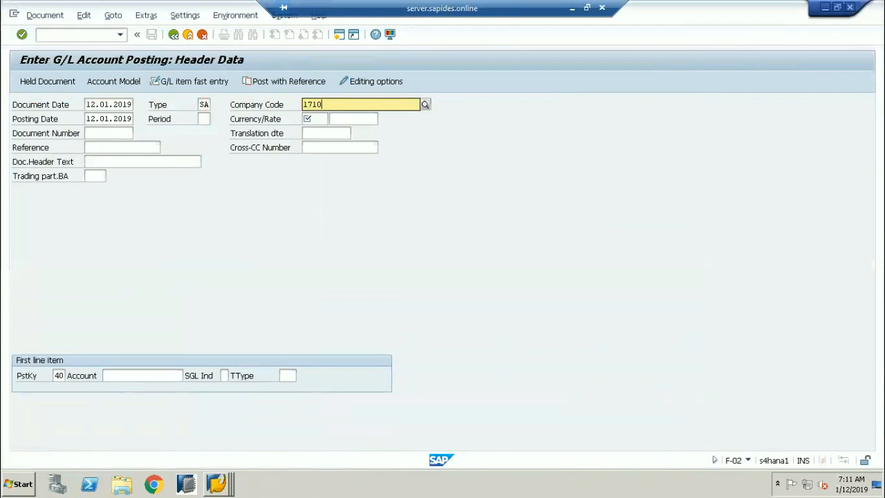
pyautogui.press('Return')
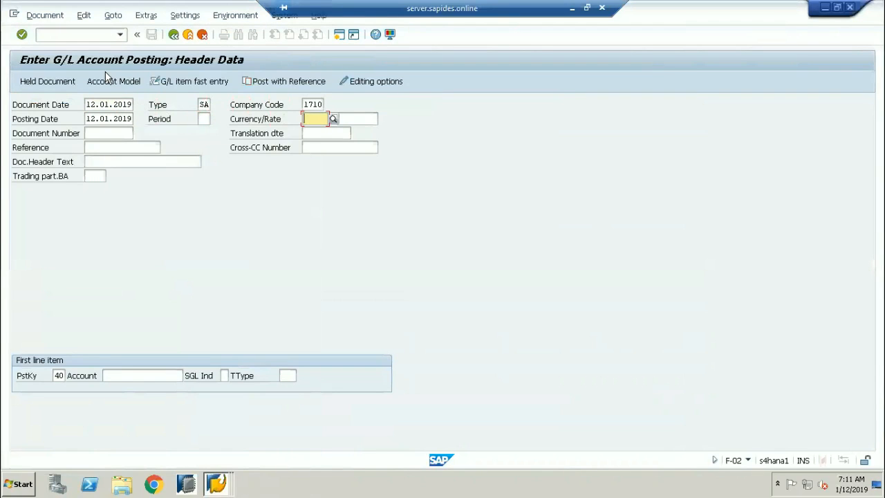
# Enter currency INR and TEST as both reference and document header text.
pyautogui.write('INR')
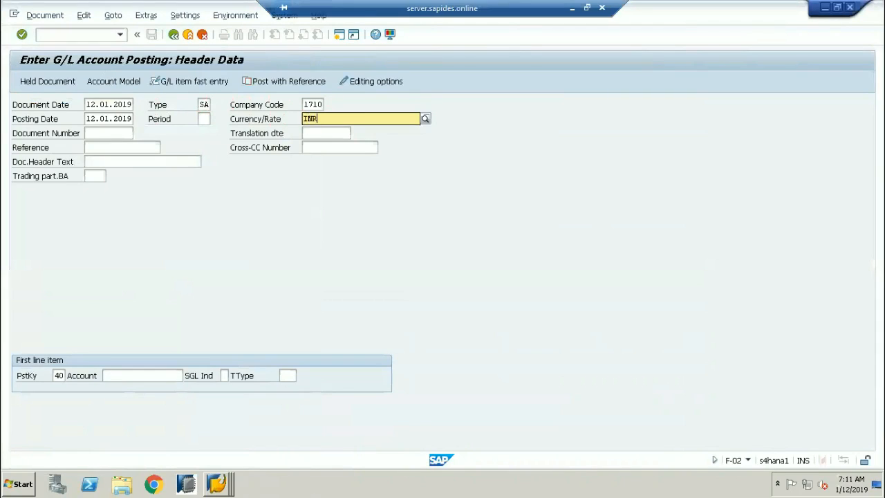
pyautogui.press('Tab')
pyautogui.press('Tab')
pyautogui.press('Tab')
pyautogui.press('Tab')
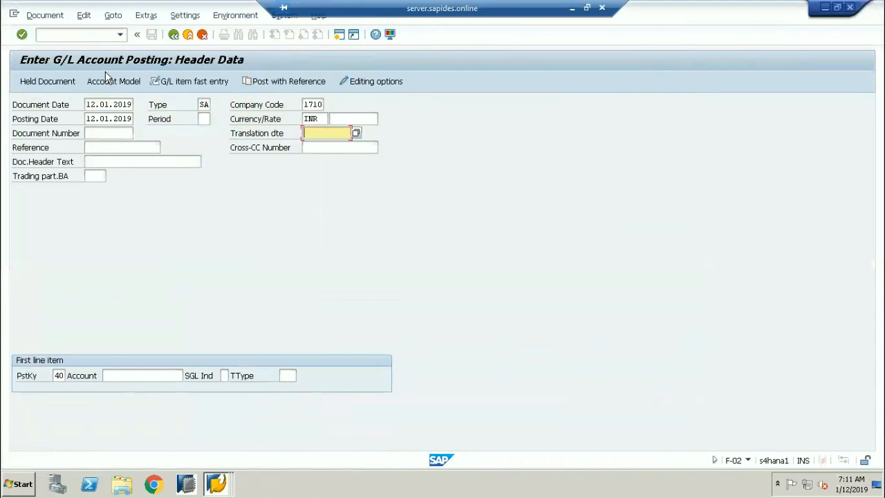
pyautogui.write('TEST')
pyautogui.press('Tab')
pyautogui.press('Tab')
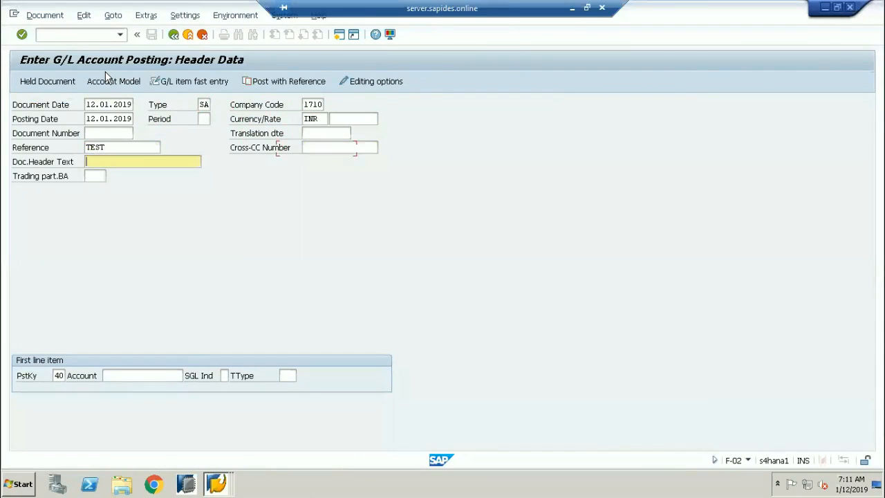
pyautogui.write('R')
pyautogui.press('BackSpace')
pyautogui.write('TEST')
pyautogui.press('Tab')
pyautogui.press('Tab')
pyautogui.press('Tab')
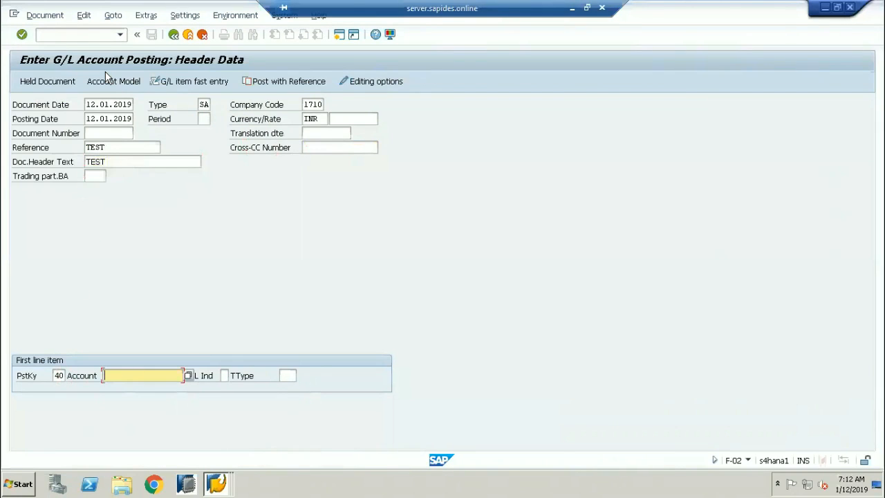
# Search G/L accounts with long text *EXP*, removing the 500-hit limit.
pyautogui.click(188, 376)
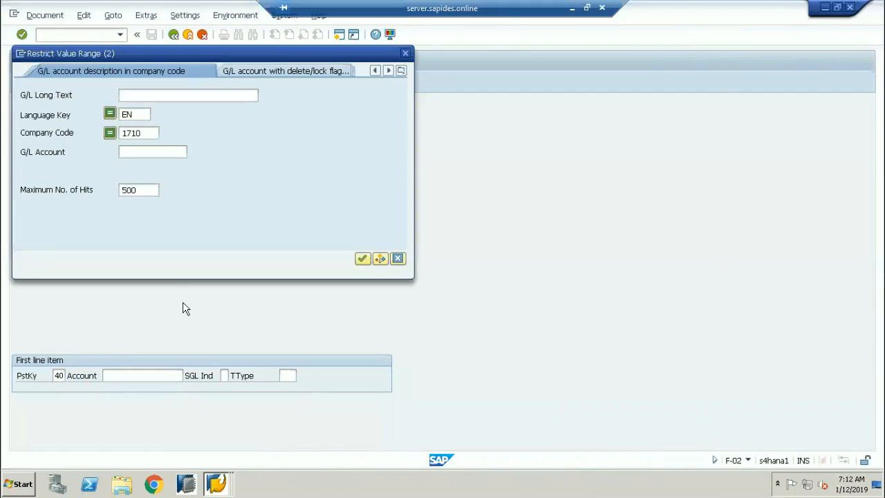
pyautogui.click(147, 194)
pyautogui.press('BackSpace')
pyautogui.press('BackSpace')
pyautogui.press('BackSpace')
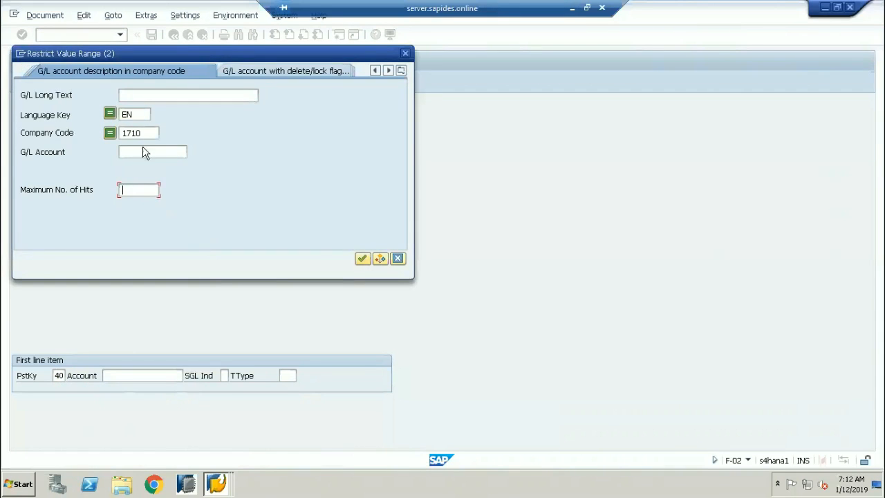
pyautogui.click(139, 95)
pyautogui.write('*EX')
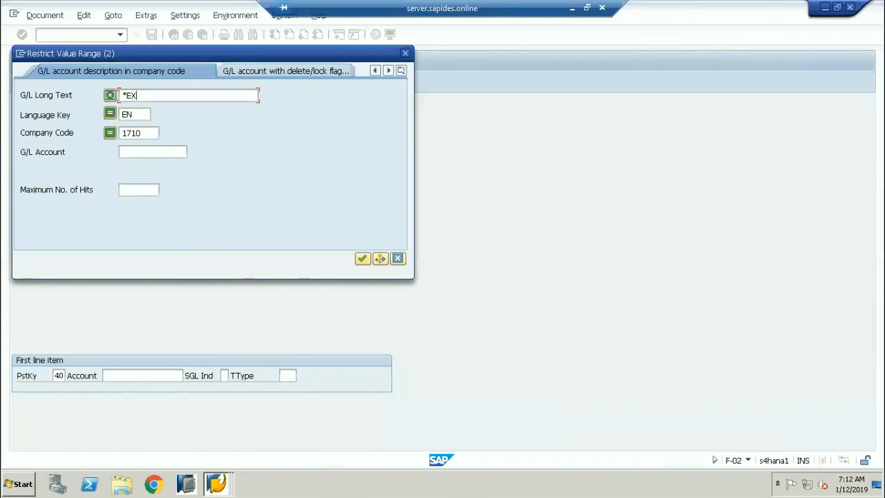
pyautogui.write('P*')
pyautogui.press('Return')
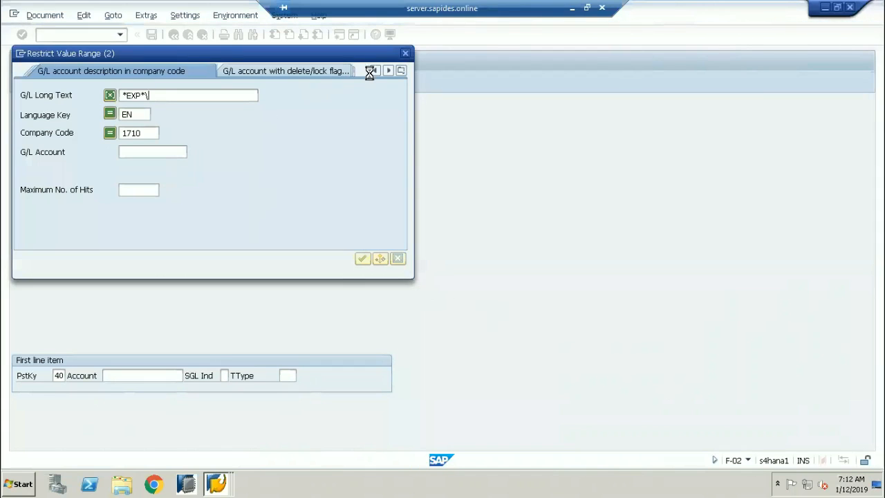
# Switch via the posting window back to the Global Currency Conversion Settings overview.
pyautogui.click(216, 484)
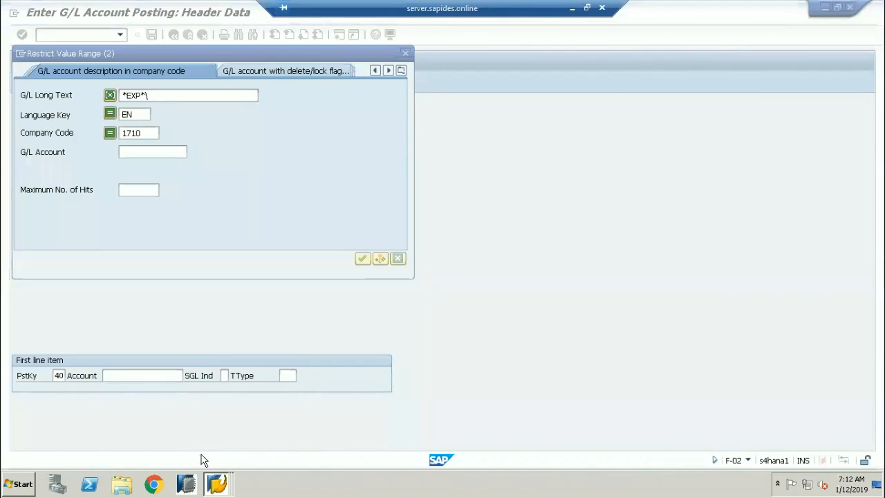
pyautogui.click(194, 440)
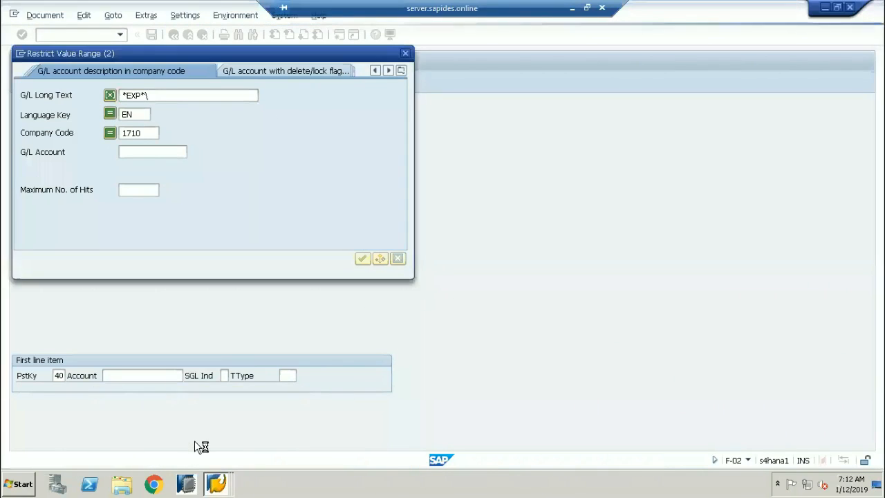
pyautogui.click(216, 484)
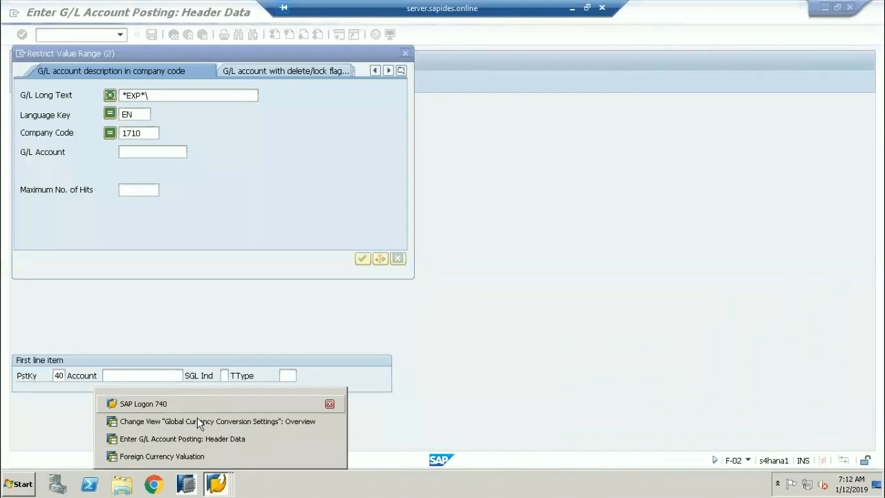
pyautogui.click(199, 421)
pyautogui.click(68, 41)
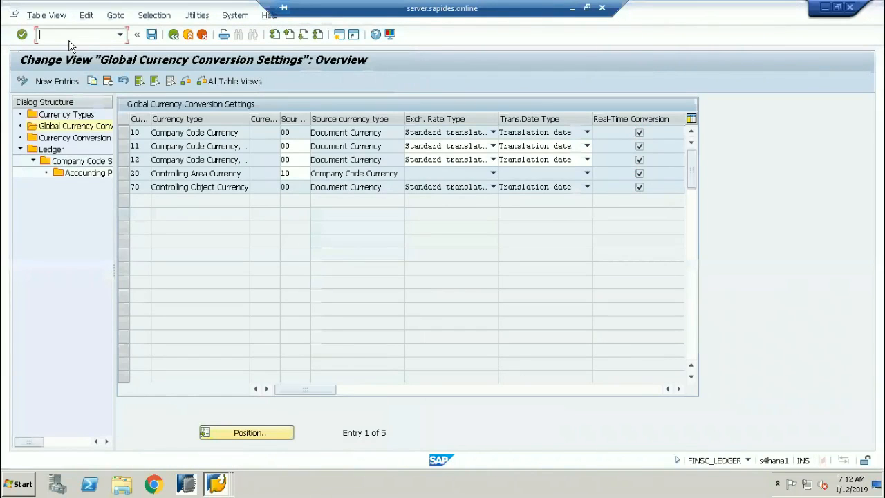
# Open /OSE16N on ACDOCA and list entries for ledger 0L, company code 1710.
pyautogui.write('/OSE16N')
pyautogui.press('Return')
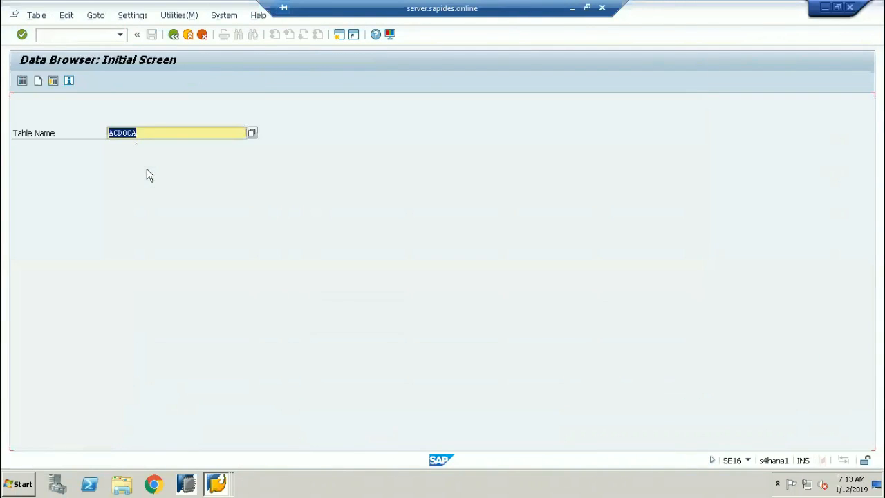
pyautogui.click(23, 81)
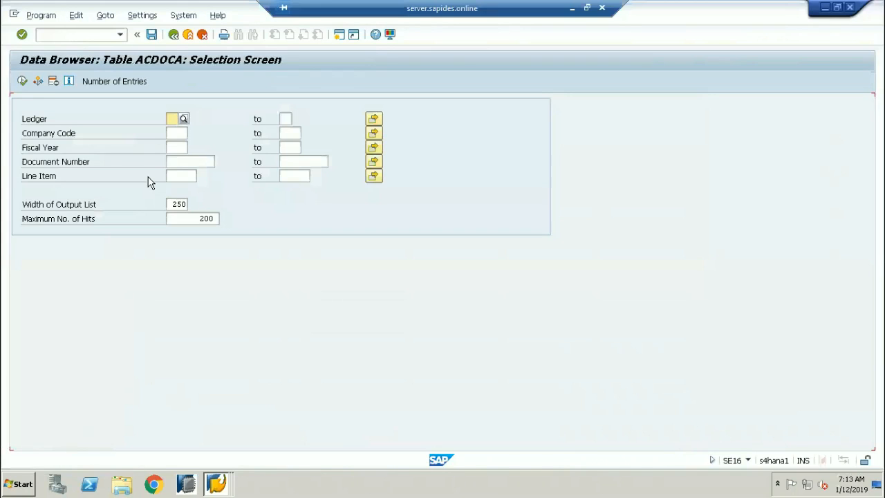
pyautogui.write('0L')
pyautogui.press('Tab')
pyautogui.press('Tab')
pyautogui.press('Tab')
pyautogui.write('1710')
pyautogui.press('Tab')
pyautogui.click(24, 83)
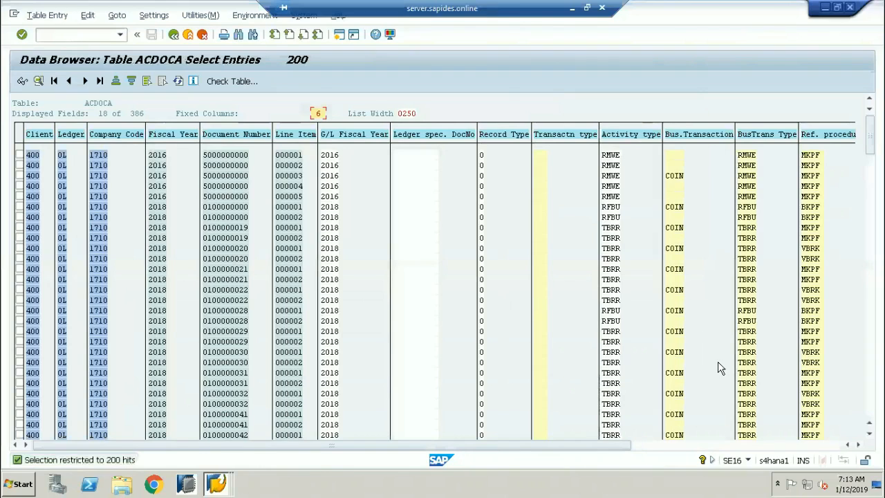
pyautogui.scroll(-1, 718, 370)
pyautogui.scroll(-3, 718, 370)
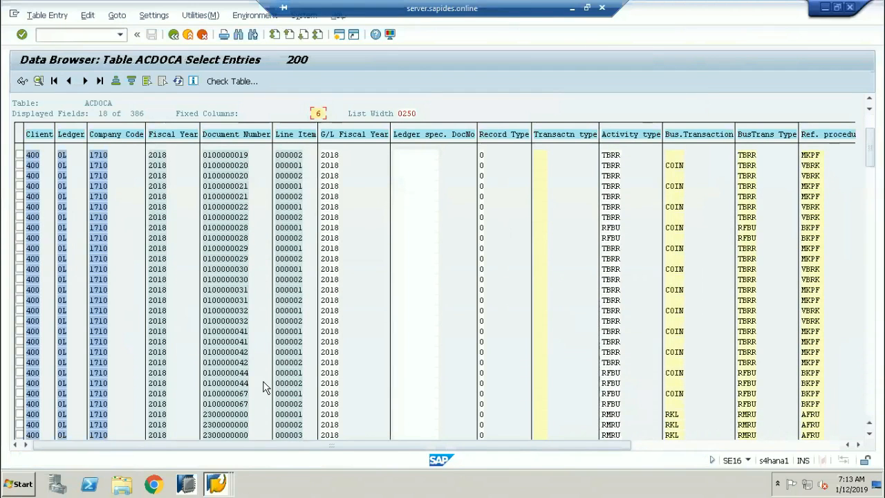
pyautogui.scroll(-3, 263, 388)
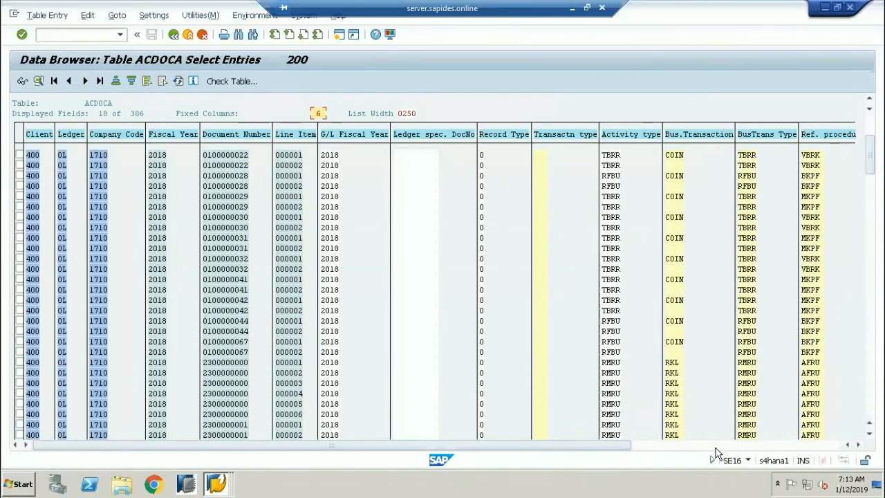
pyautogui.click(716, 446)
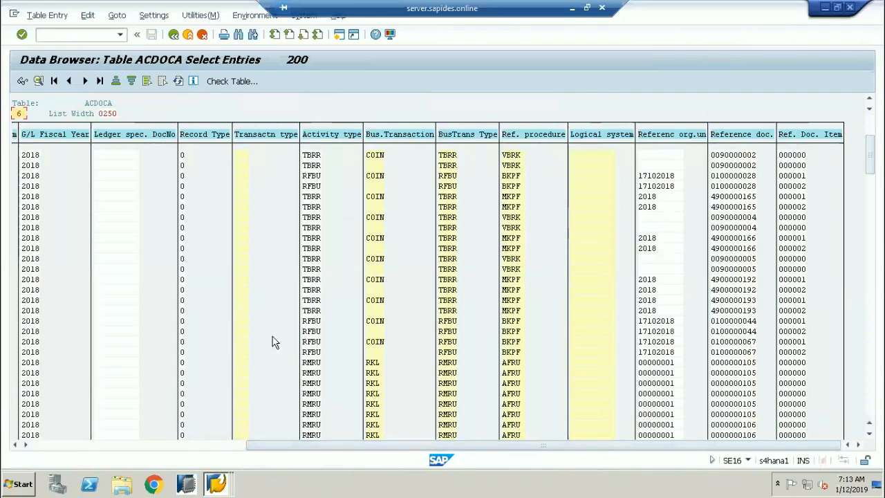
pyautogui.scroll(-2, 469, 379)
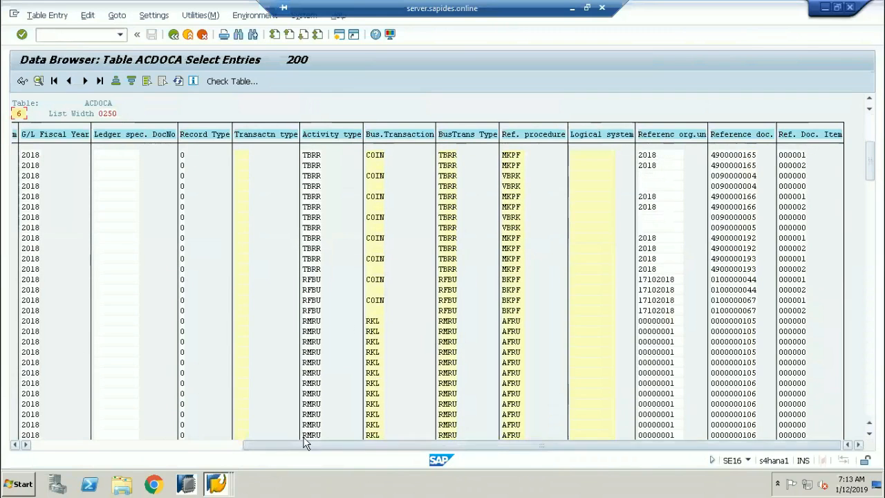
pyautogui.click(40, 444)
pyautogui.click(20, 332)
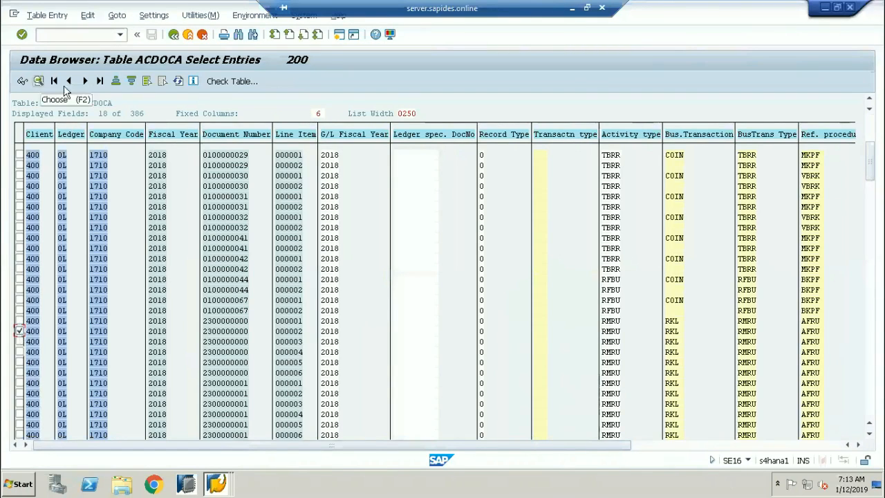
pyautogui.click(38, 80)
# Scroll through the line item's fields, then return to the conversion settings window.
pyautogui.scroll(-10, 276, 348)
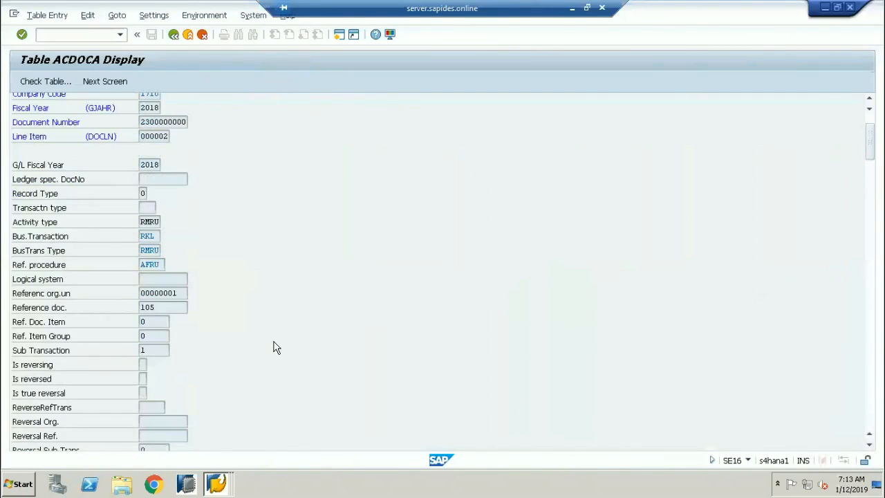
pyautogui.scroll(-4, 273, 355)
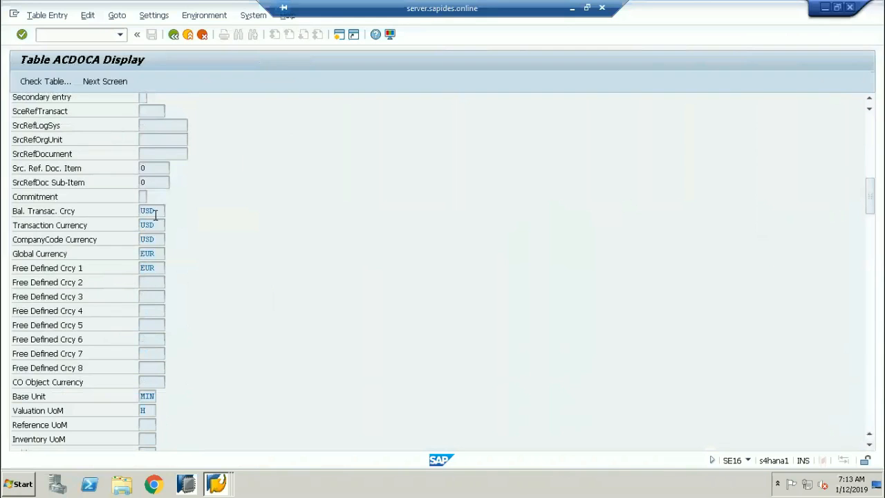
pyautogui.scroll(10, 210, 317)
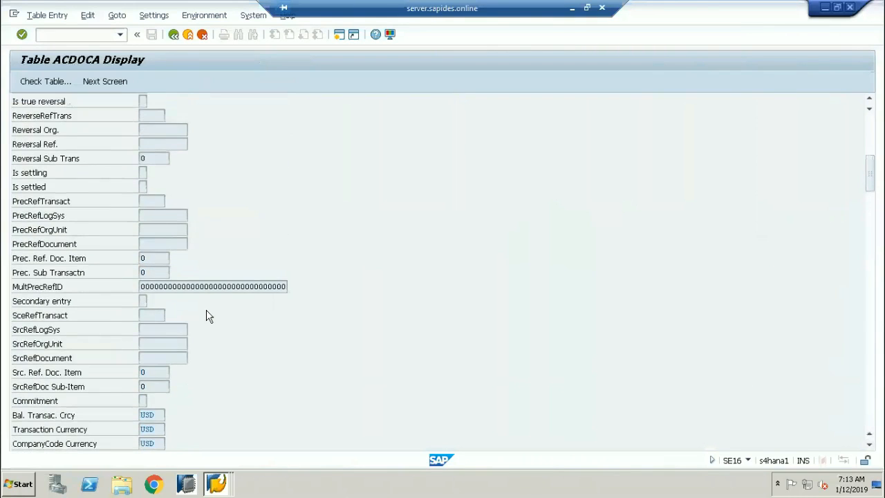
pyautogui.scroll(4, 210, 316)
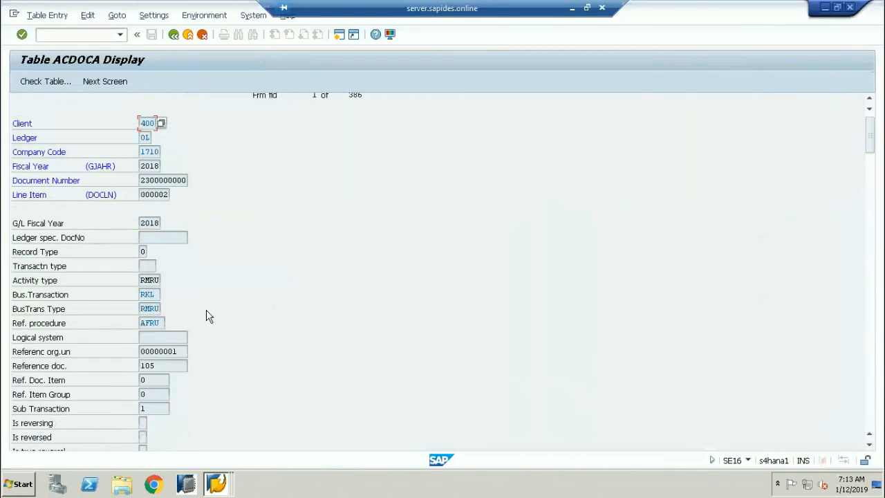
pyautogui.hotkey('alt', 'Tab')
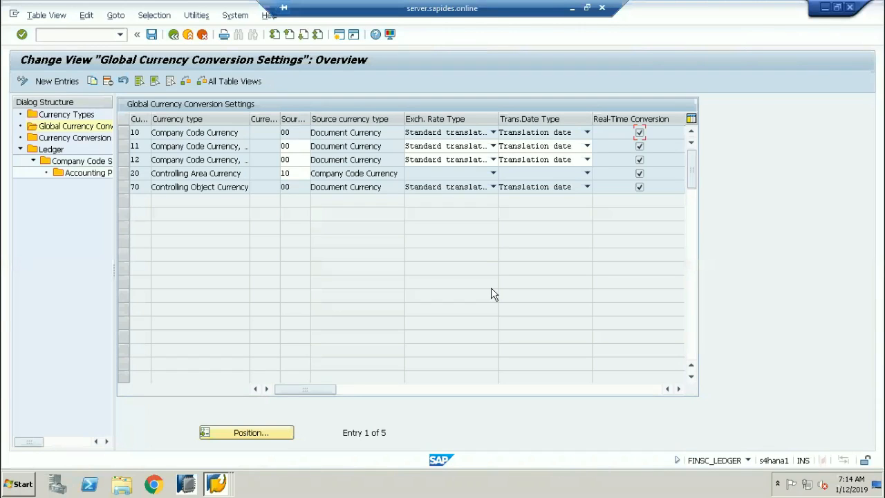
# Open help on the Real-Time Conversion setting, dismissing the G/L account search restriction dialog.
pyautogui.rightClick(641, 132)
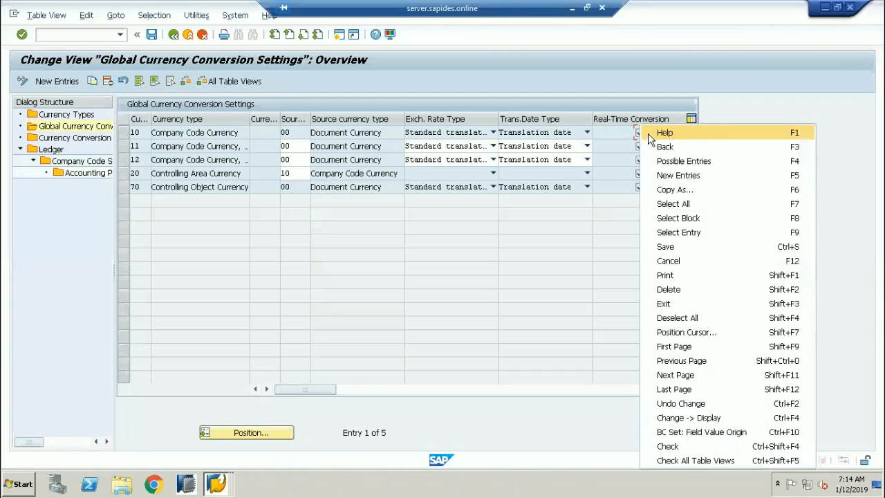
pyautogui.press('Escape')
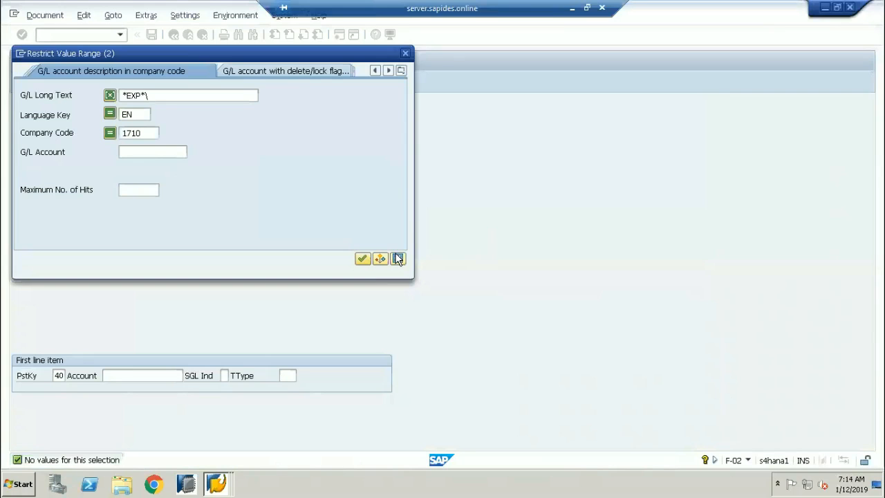
pyautogui.click(398, 259)
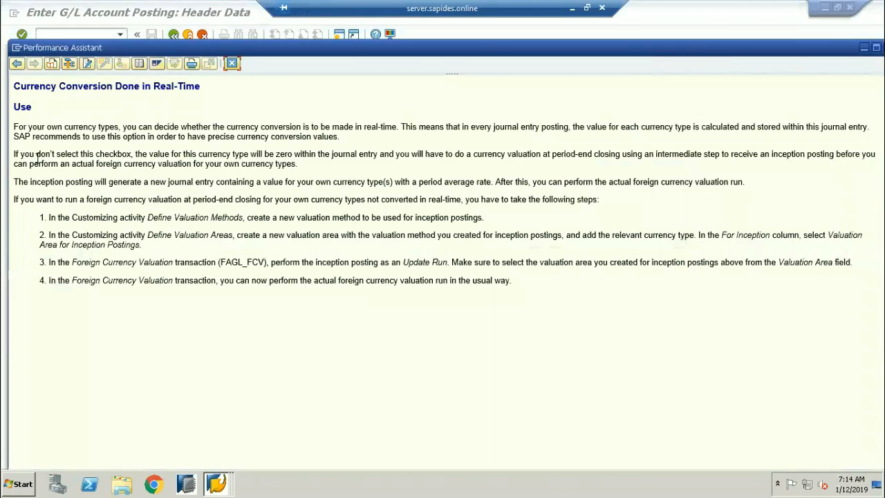
# Highlight the zero-value and period-end valuation phrases, then bring Foreign Currency Valuation forward.
pyautogui.moveTo(134, 154); pyautogui.dragTo(293, 153)
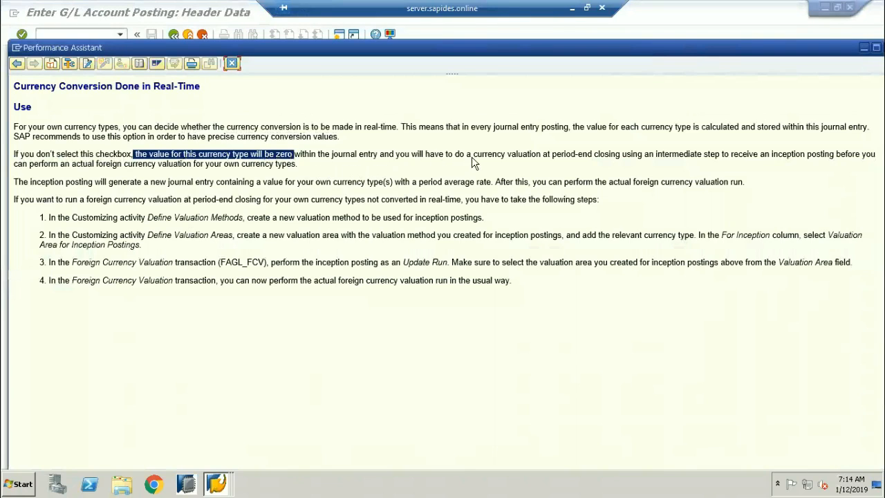
pyautogui.moveTo(552, 155); pyautogui.dragTo(621, 155)
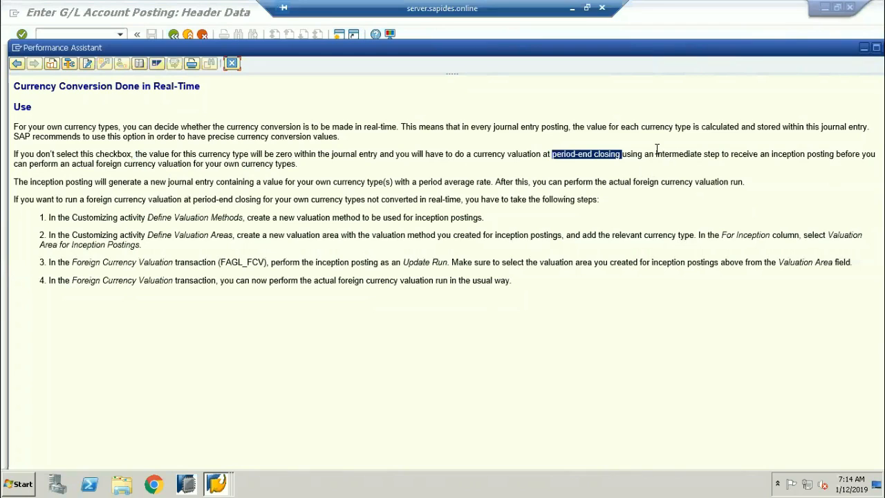
pyautogui.moveTo(705, 144); pyautogui.dragTo(718, 158)
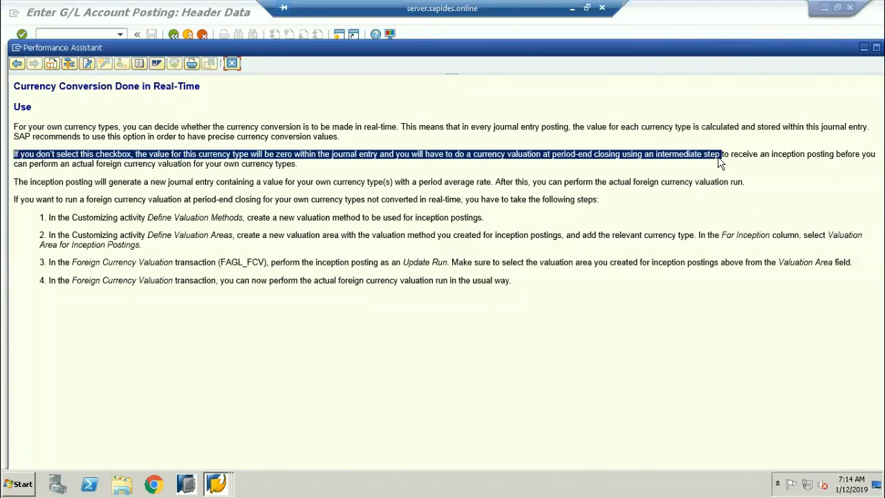
pyautogui.click(216, 483)
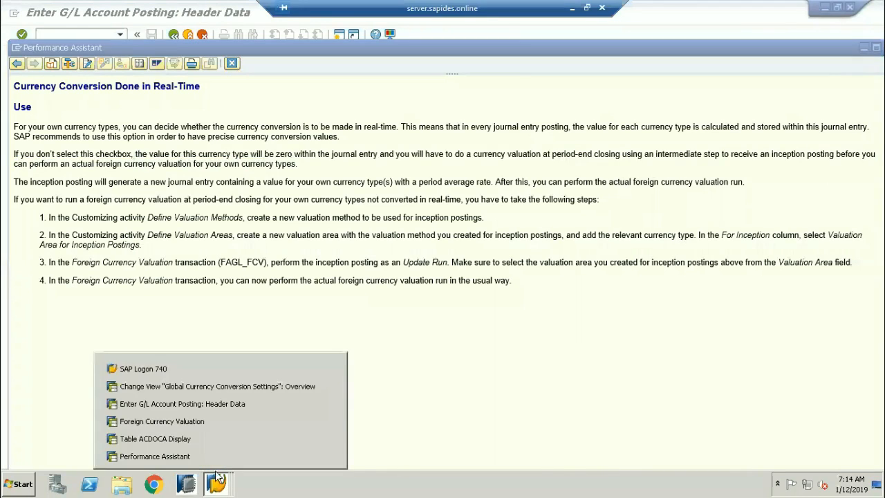
pyautogui.click(183, 421)
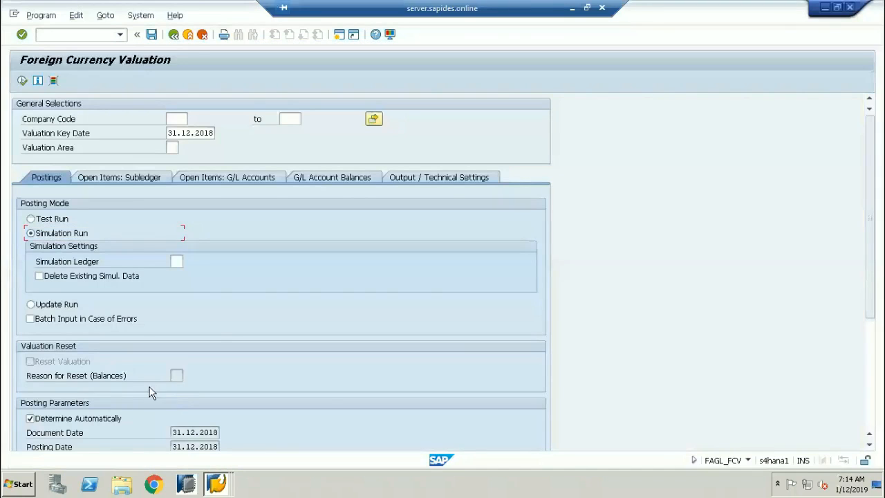
# Choose Update Run as the posting mode and bring back the real-time conversion help.
pyautogui.click(32, 304)
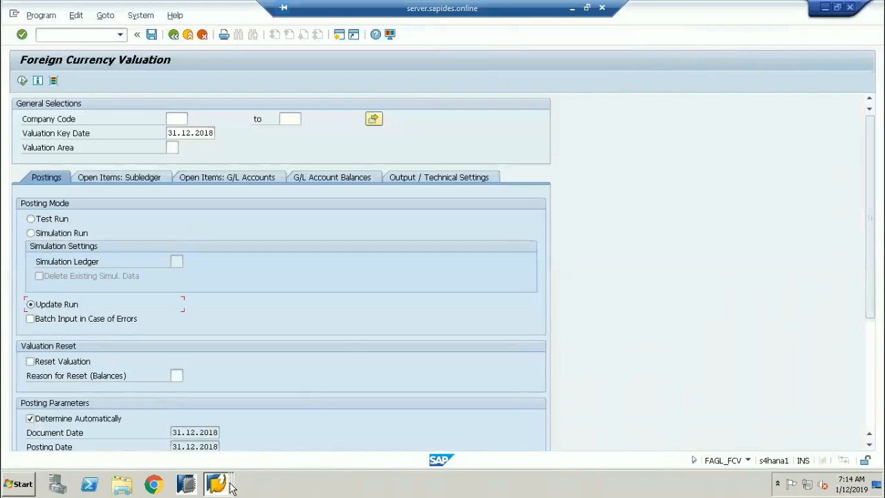
pyautogui.moveTo(216, 483)
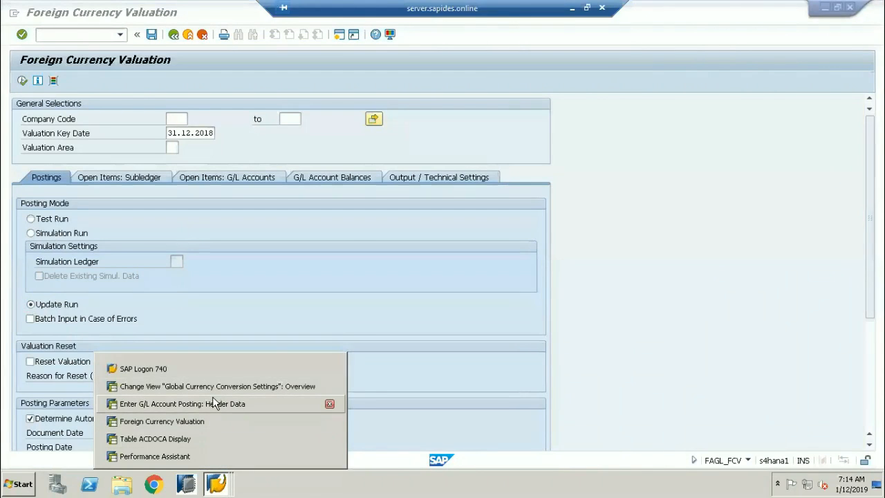
pyautogui.click(173, 456)
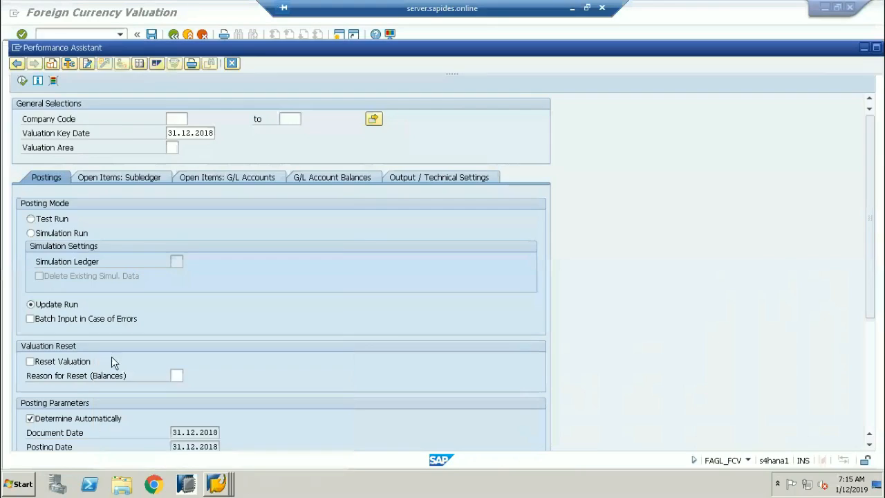
# Highlight 'inception posting', 'new journal entry' and 'average rate' in the real-time conversion help, then close it.
pyautogui.moveTo(772, 156); pyautogui.dragTo(825, 154)
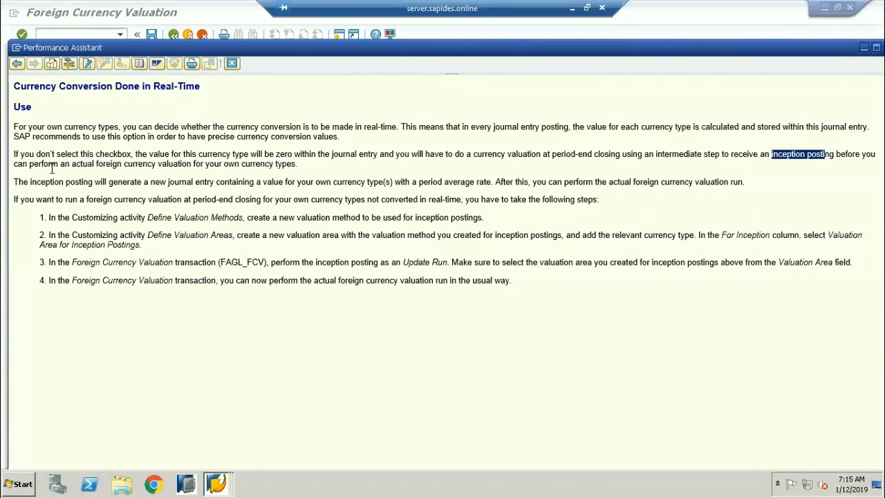
pyautogui.click(90, 166)
pyautogui.moveTo(90, 166); pyautogui.dragTo(295, 160)
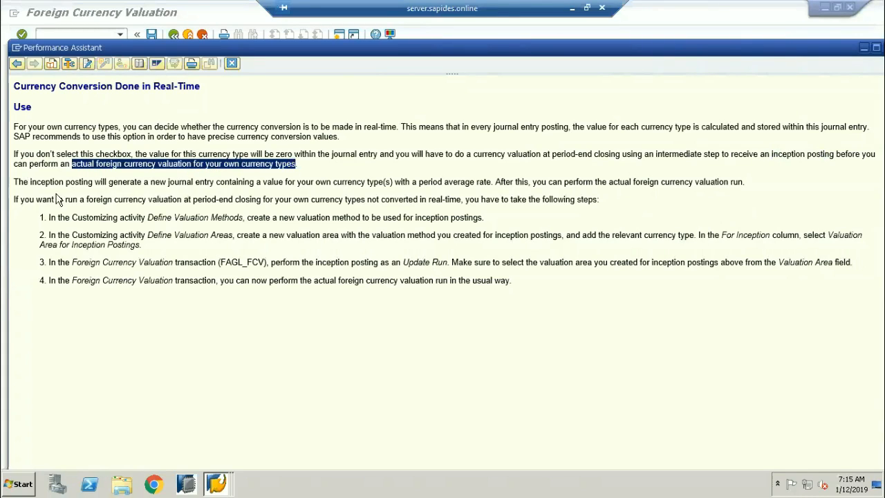
pyautogui.moveTo(148, 182); pyautogui.dragTo(211, 185)
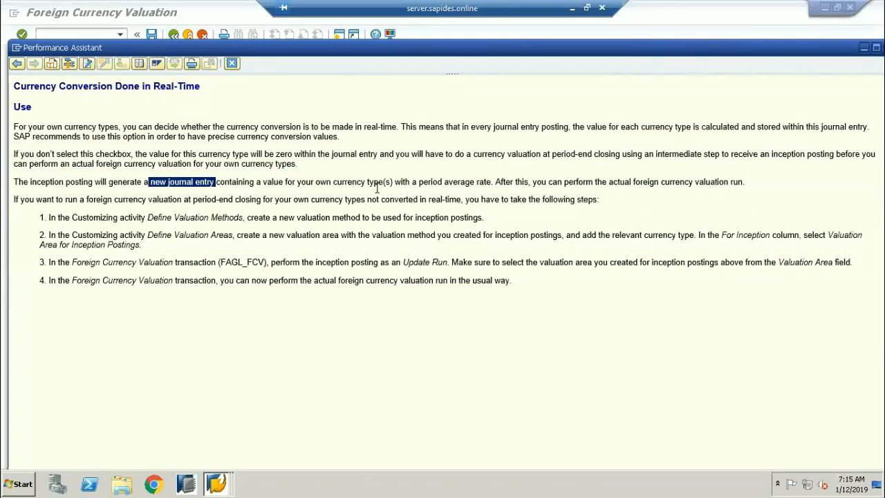
pyautogui.moveTo(492, 184); pyautogui.dragTo(445, 182)
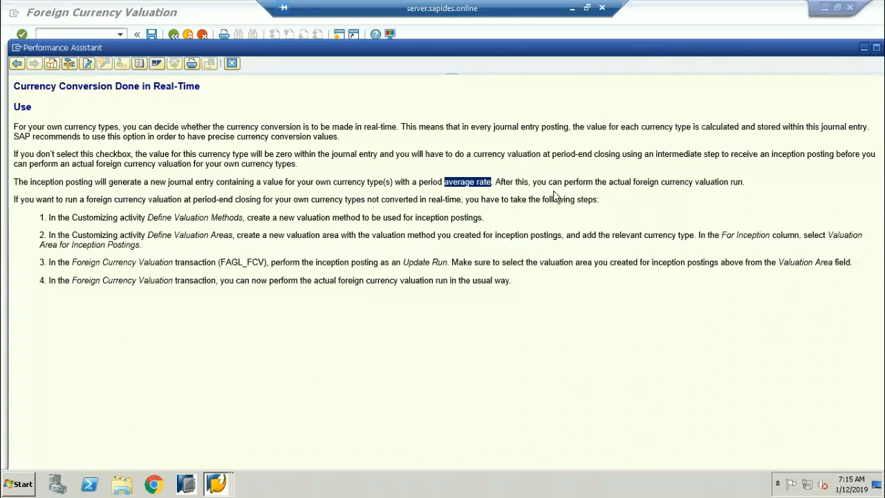
pyautogui.moveTo(607, 183); pyautogui.dragTo(744, 187)
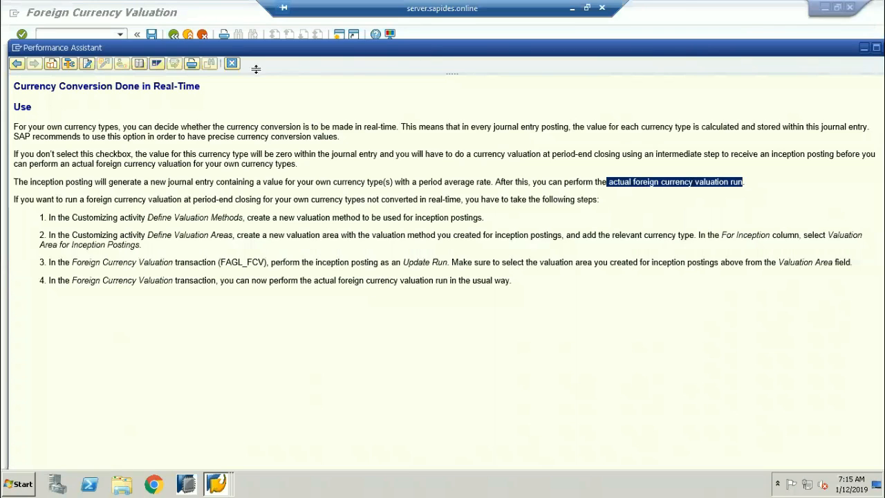
pyautogui.click(233, 63)
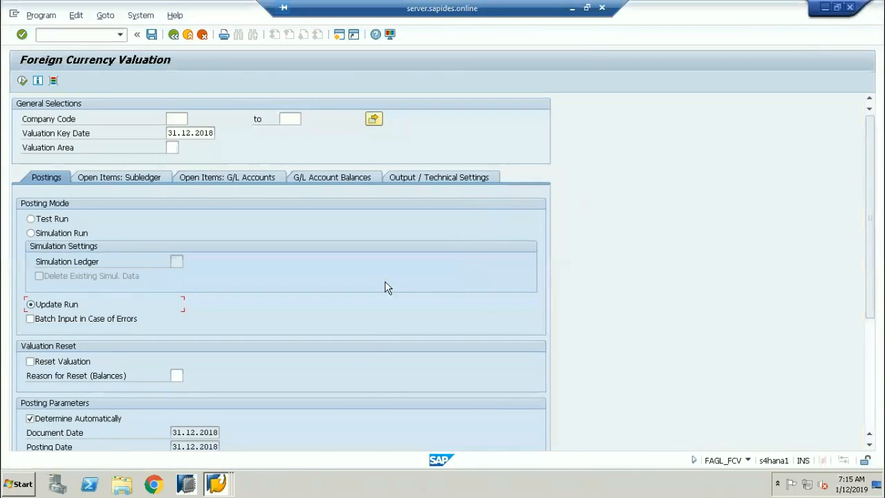
# Bring the Change View 'Global Currency Conversion Settings': Overview window to the front.
pyautogui.click(214, 484)
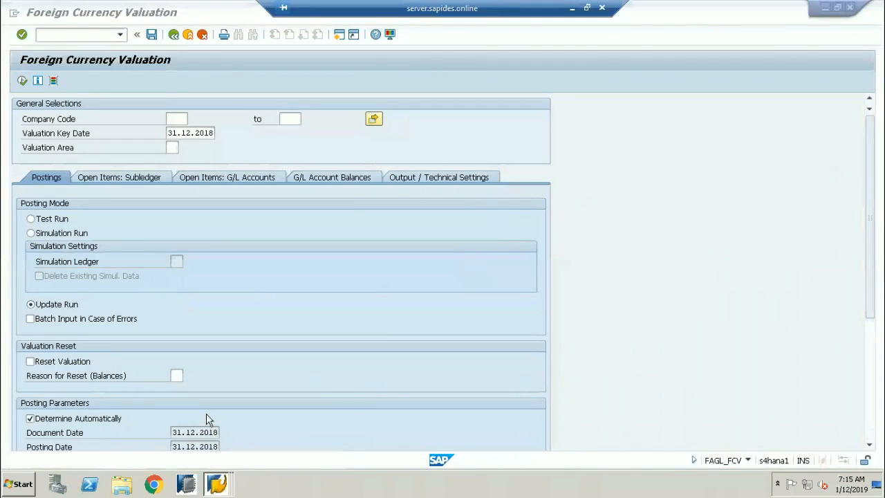
pyautogui.click(223, 405)
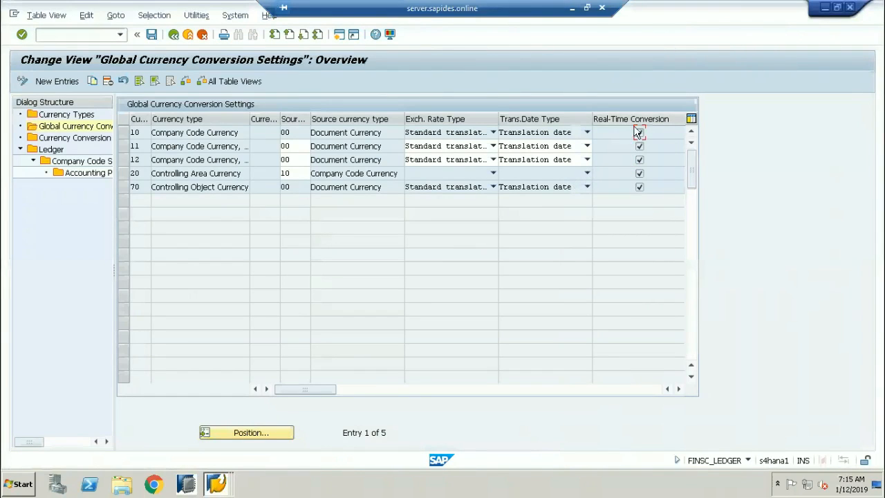
# Open Currency Conversion Settings for Company Codes and dismiss the 13 consistency-check warnings.
pyautogui.doubleClick(65, 139)
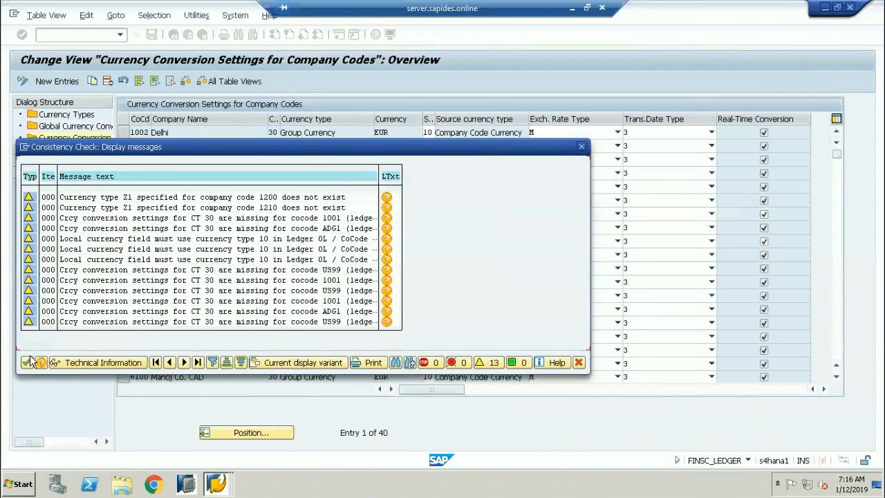
pyautogui.click(27, 362)
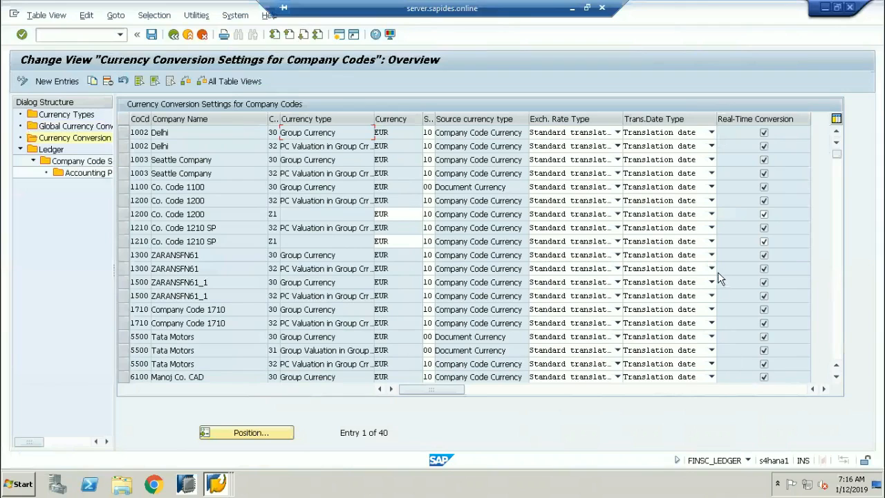
# Uncheck real-time conversion on the Z1 rows of company codes 1200 and 1210.
pyautogui.click(276, 215)
pyautogui.click(276, 241)
pyautogui.click(764, 215)
pyautogui.click(764, 241)
# Widen the currency type column and inspect the Z1 entries and 1210's EUR currency.
pyautogui.moveTo(279, 121); pyautogui.dragTo(311, 122)
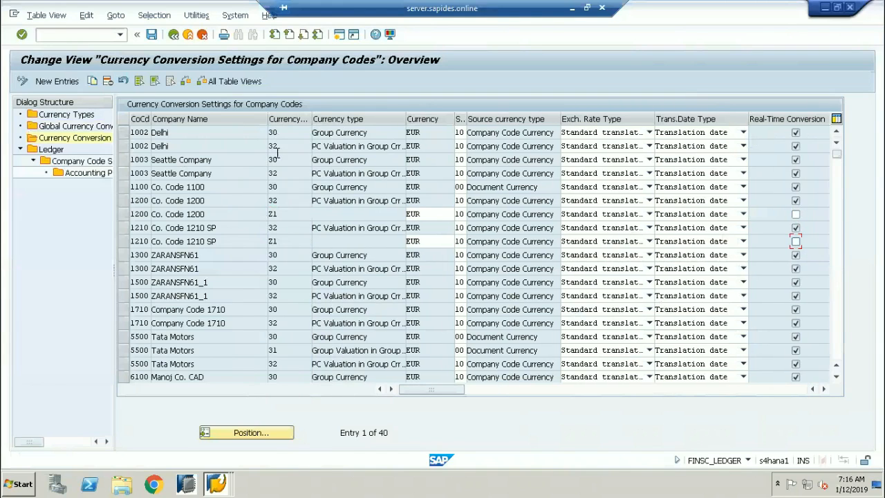
pyautogui.click(285, 148)
pyautogui.click(286, 160)
pyautogui.click(277, 215)
pyautogui.doubleClick(292, 241)
pyautogui.click(408, 213)
pyautogui.doubleClick(408, 242)
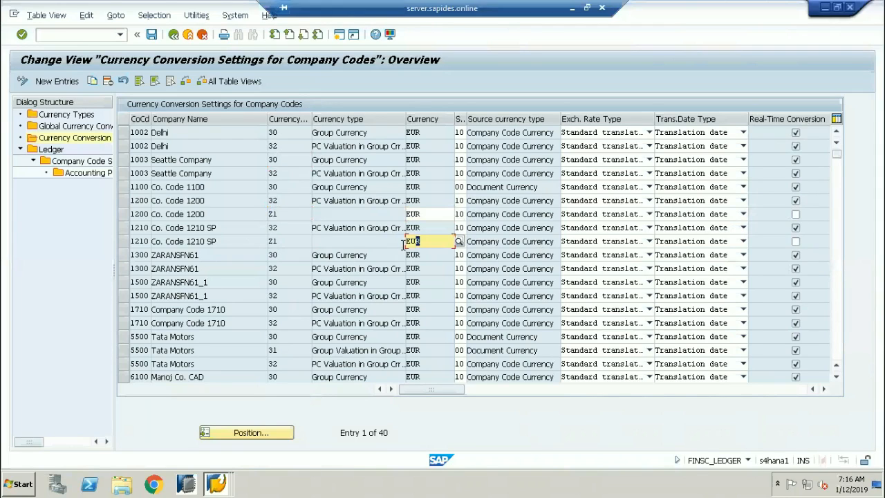
pyautogui.moveTo(403, 244); pyautogui.dragTo(399, 245)
# Highlight Delhi's currency types 30 and 32.
pyautogui.click(275, 132)
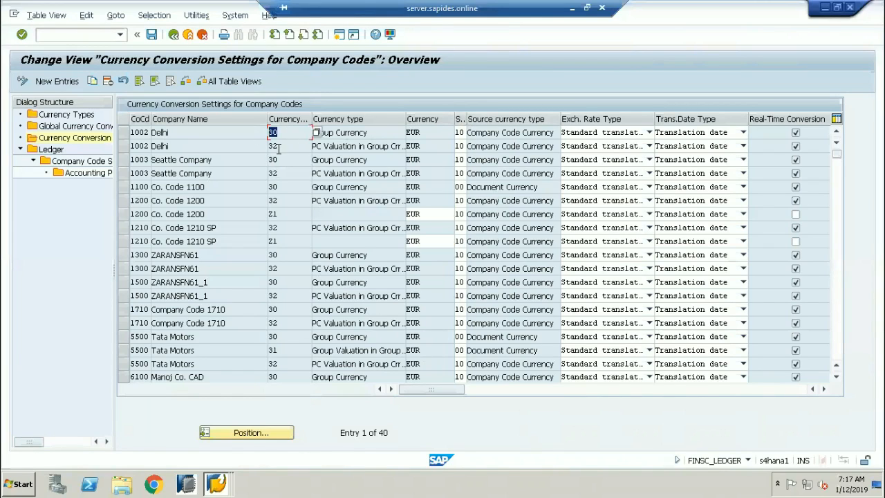
pyautogui.click(272, 148)
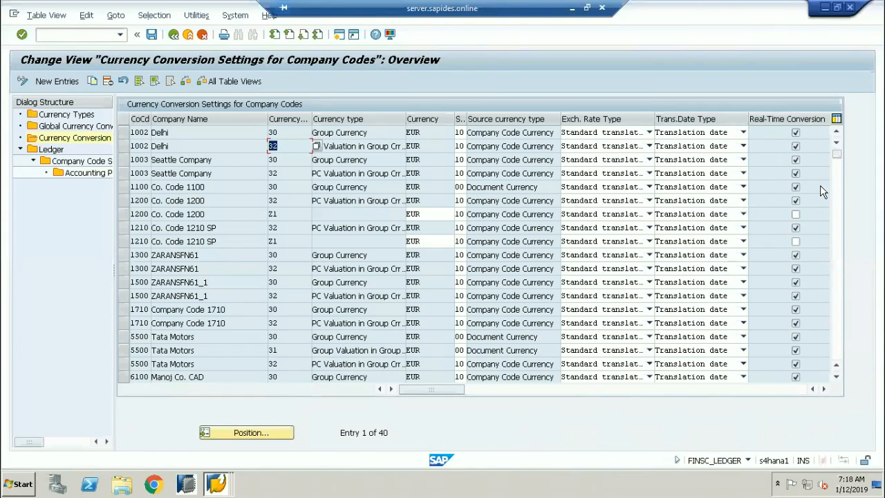
pyautogui.click(281, 130)
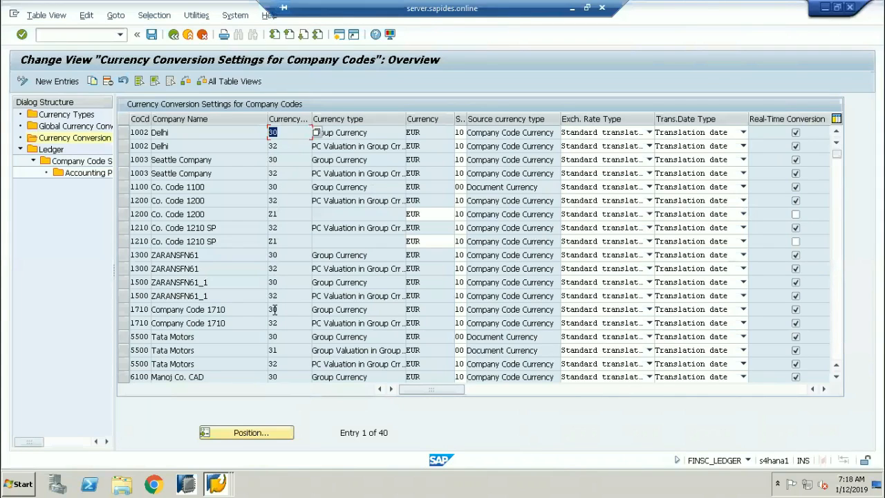
# Select the two Seattle Company rows and the two Delhi rows.
pyautogui.click(123, 173)
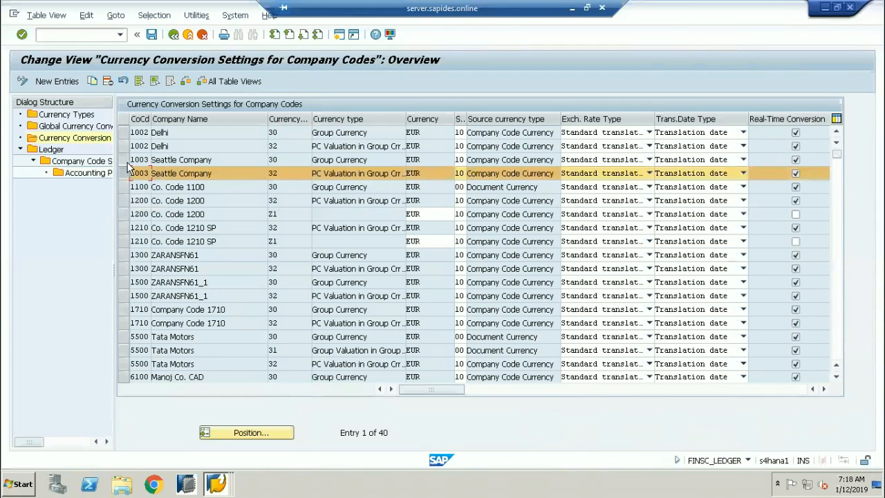
pyautogui.keyDown('shift'); pyautogui.click(124, 159); pyautogui.keyUp('shift')
pyautogui.keyDown('shift'); pyautogui.click(123, 146); pyautogui.keyUp('shift')
pyautogui.keyDown('shift'); pyautogui.click(123, 132); pyautogui.keyUp('shift')
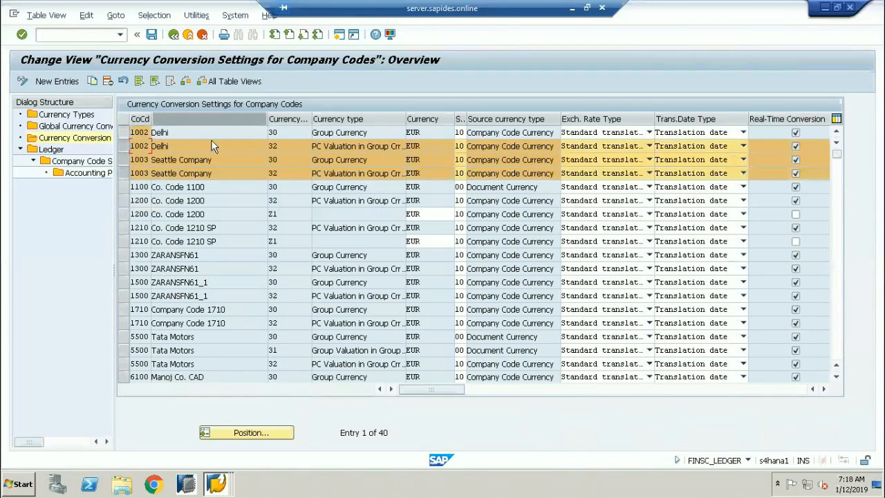
# Review Delhi's currency types 30, 32 and source type 10, then return to Foreign Currency Valuation.
pyautogui.moveTo(279, 132); pyautogui.dragTo(262, 133)
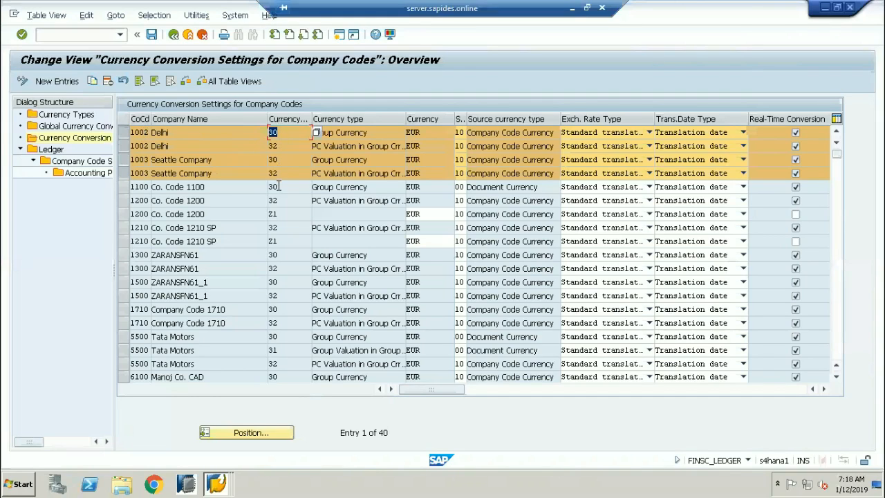
pyautogui.click(462, 132)
pyautogui.doubleClick(288, 131)
pyautogui.press('Down')
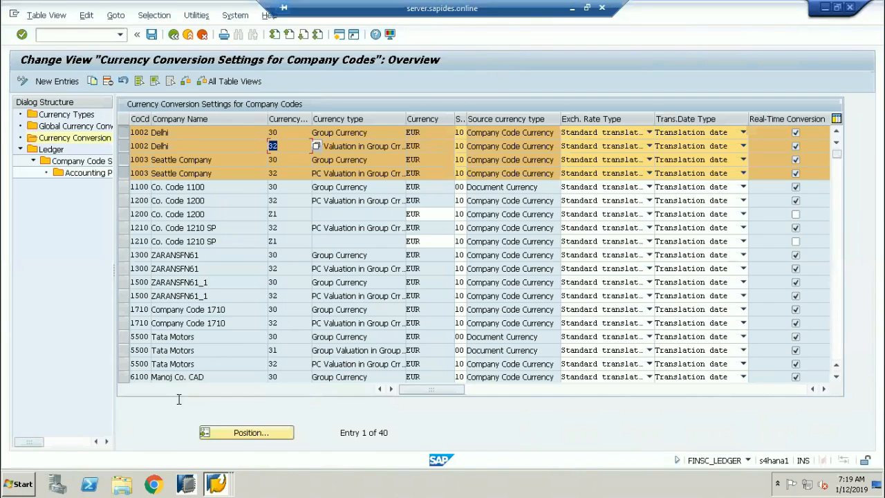
pyautogui.moveTo(220, 483)
pyautogui.click(191, 444)
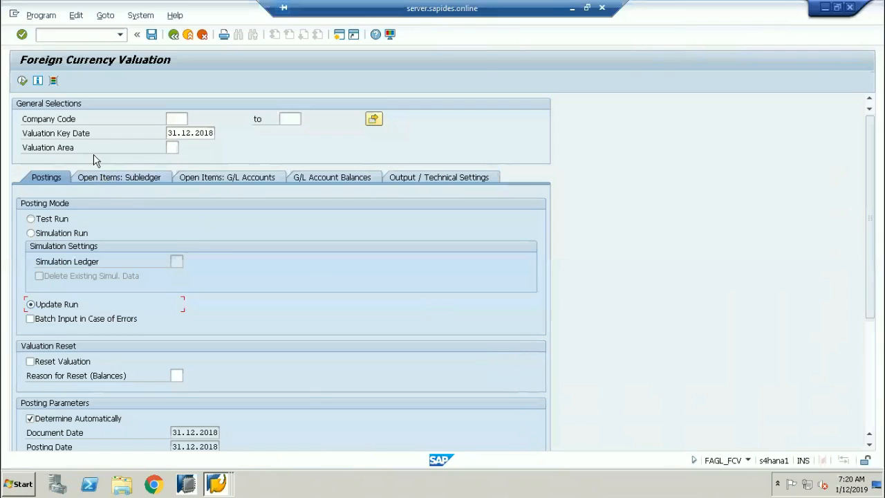
# Display the G/L Account Balances tab of the Foreign Currency Valuation screen.
pyautogui.moveTo(98, 133); pyautogui.dragTo(22, 135)
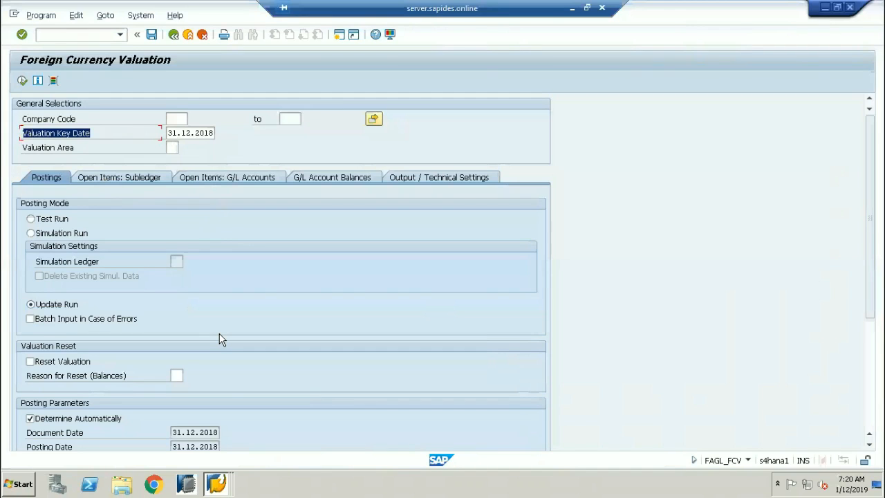
pyautogui.click(215, 483)
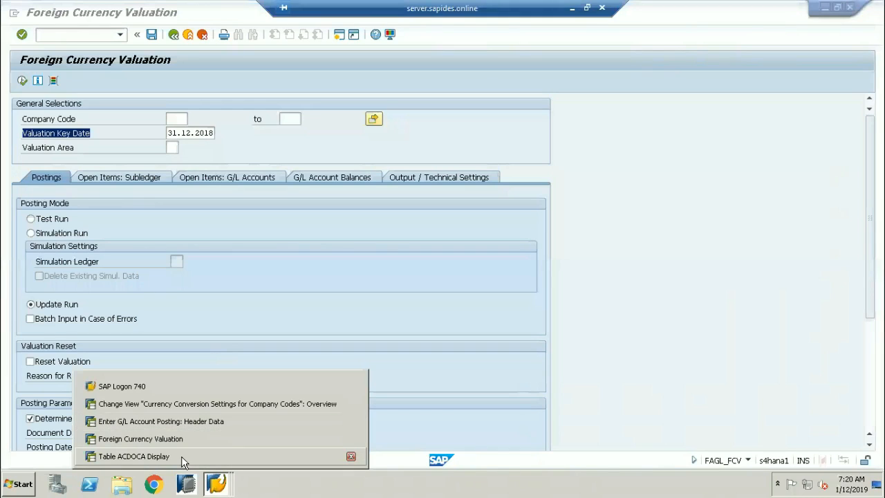
pyautogui.click(189, 438)
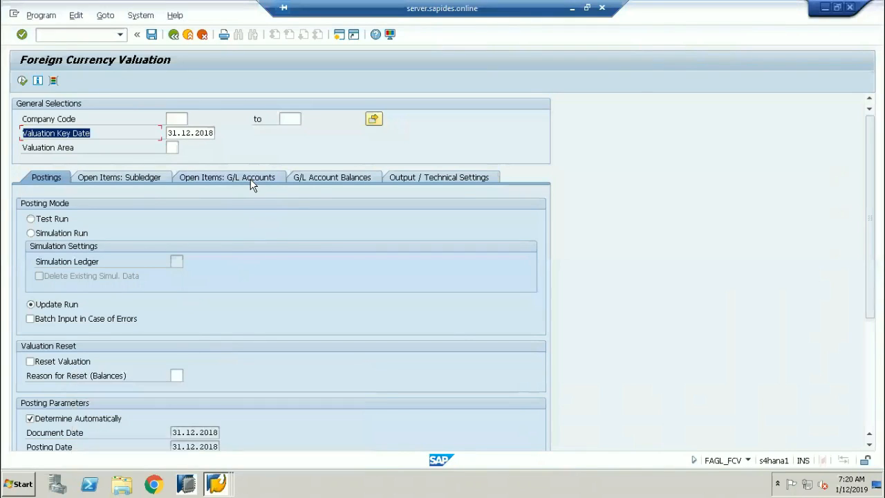
pyautogui.click(358, 178)
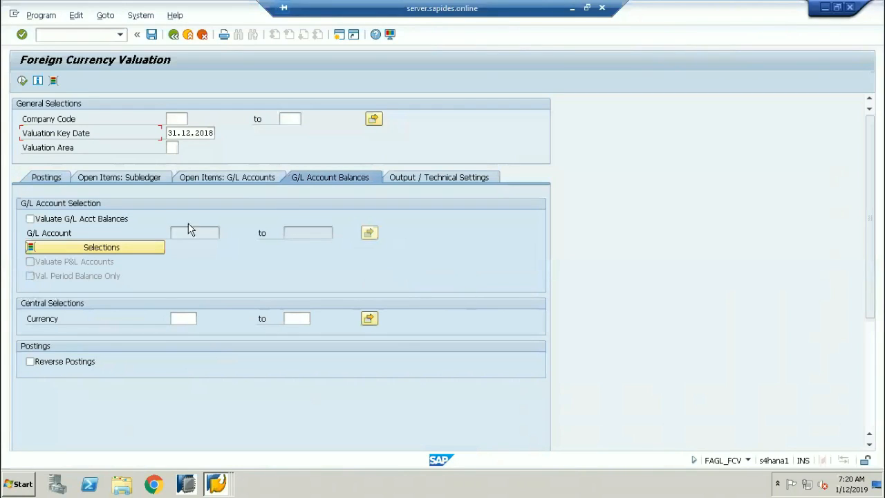
# Tick Valuate G/L Acct Balances and step into the G/L Account and Valuation Area fields.
pyautogui.click(31, 219)
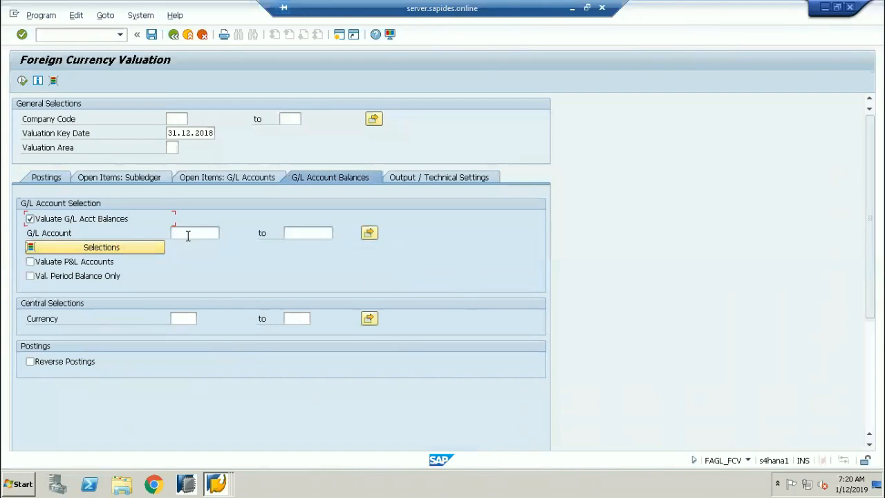
pyautogui.click(211, 233)
pyautogui.click(173, 148)
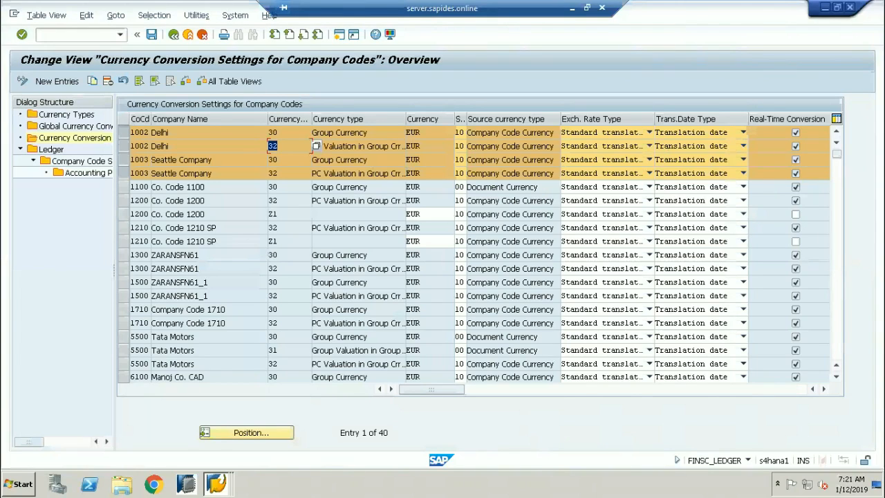
# Start disconnecting the remote desktop session from the connection bar.
pyautogui.moveTo(282, 135); pyautogui.dragTo(271, 133)
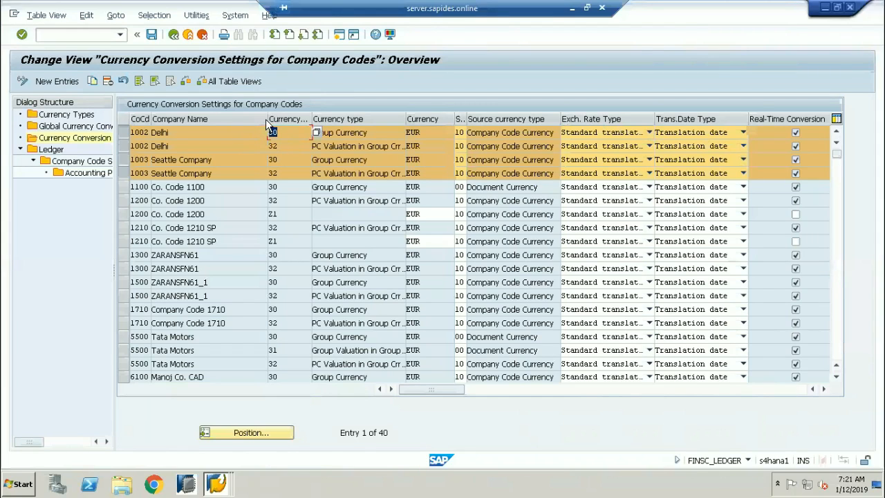
pyautogui.click(602, 8)
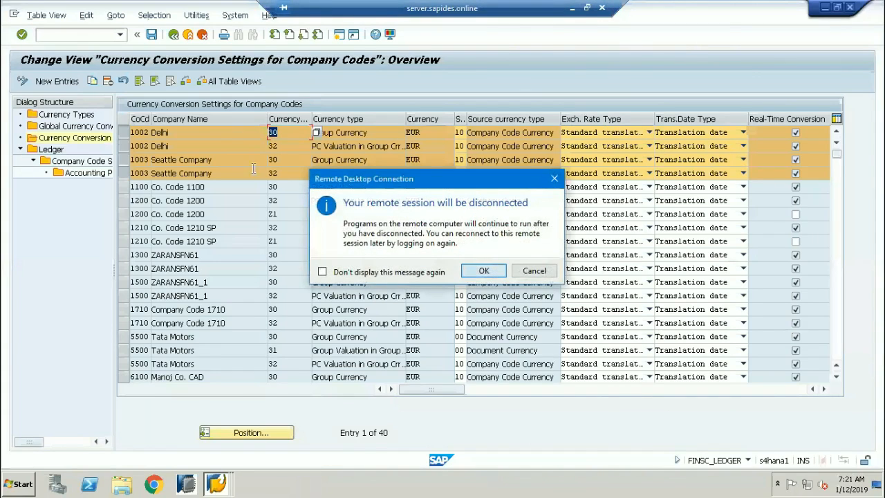
# Confirm the disconnect and launch Remote Desktop Connection from Windows search.
pyautogui.click(483, 270)
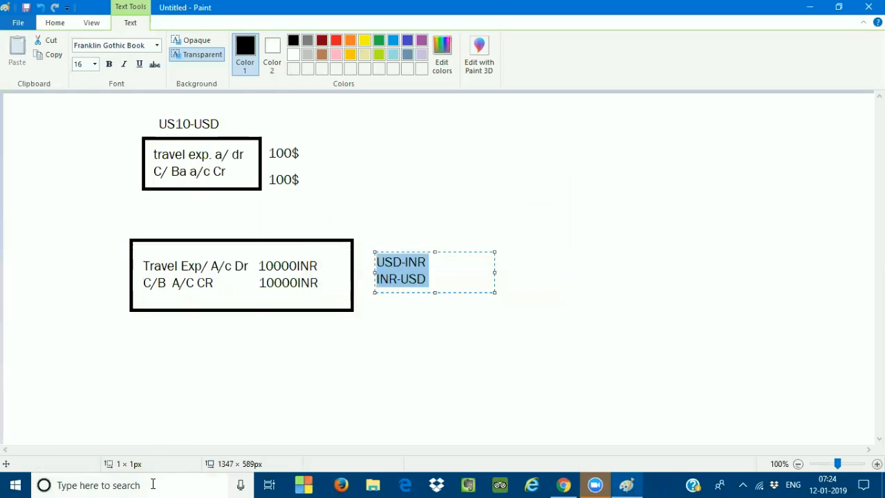
pyautogui.click(153, 484)
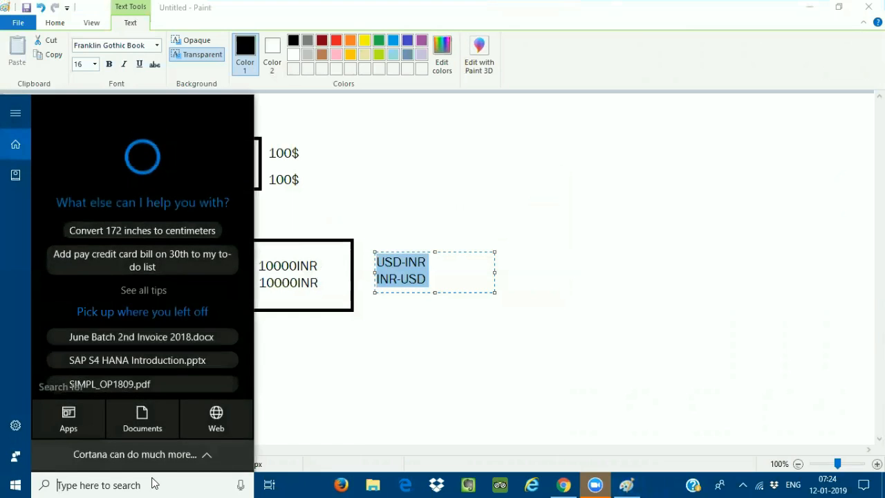
pyautogui.write('M')
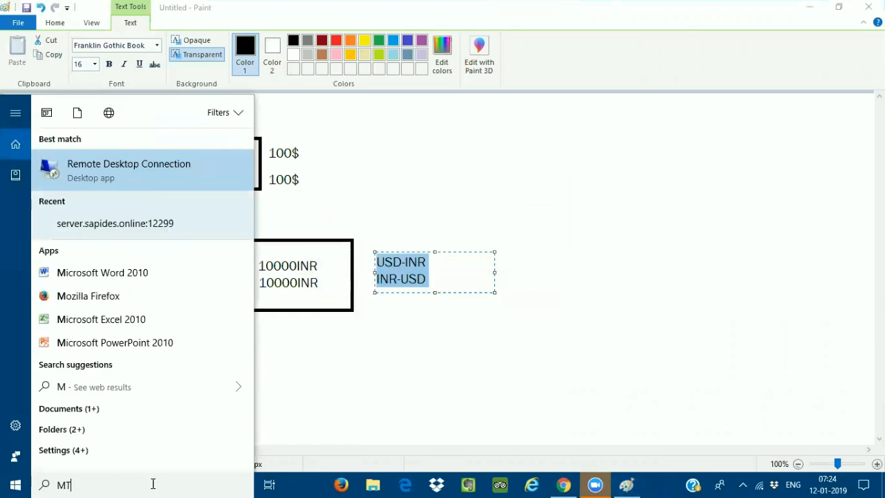
pyautogui.press('Return')
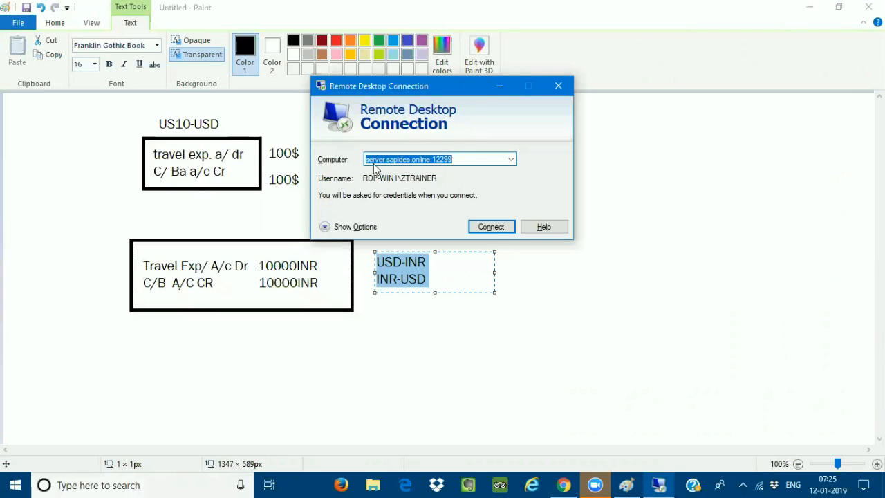
# Reconnect to server.sapides.online, entering the password and accepting the certificate warning.
pyautogui.moveTo(461, 159); pyautogui.dragTo(361, 168)
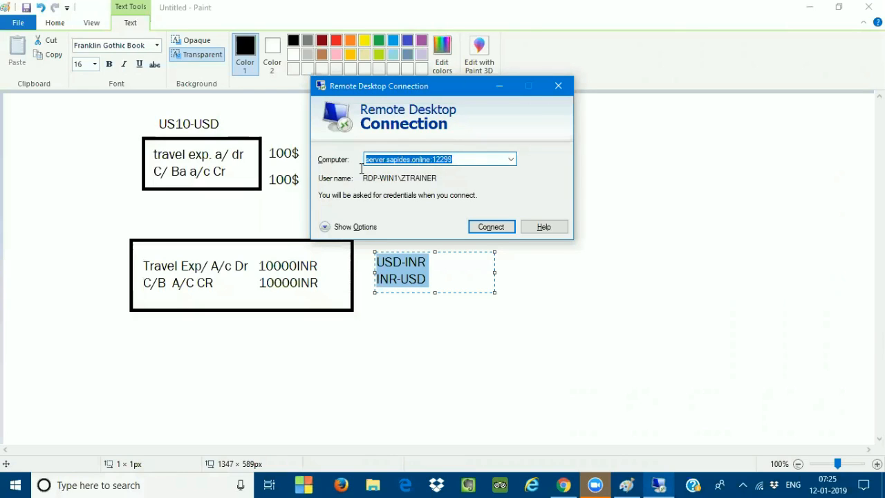
pyautogui.moveTo(466, 159); pyautogui.dragTo(365, 166)
pyautogui.click(491, 228)
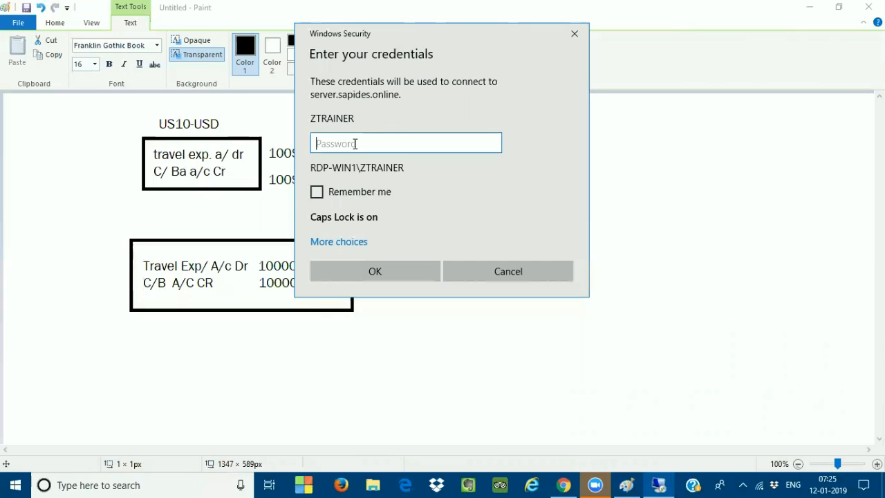
pyautogui.press('capslock')
pyautogui.write('*****')
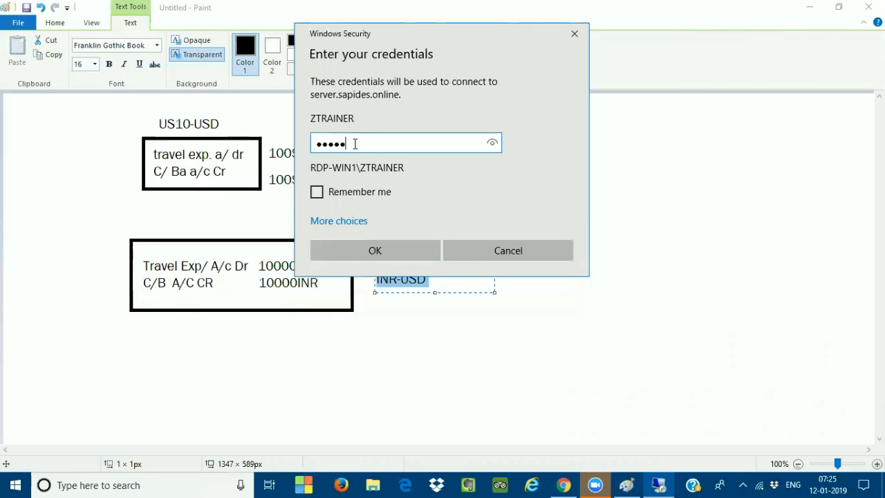
pyautogui.write('****')
pyautogui.click(374, 249)
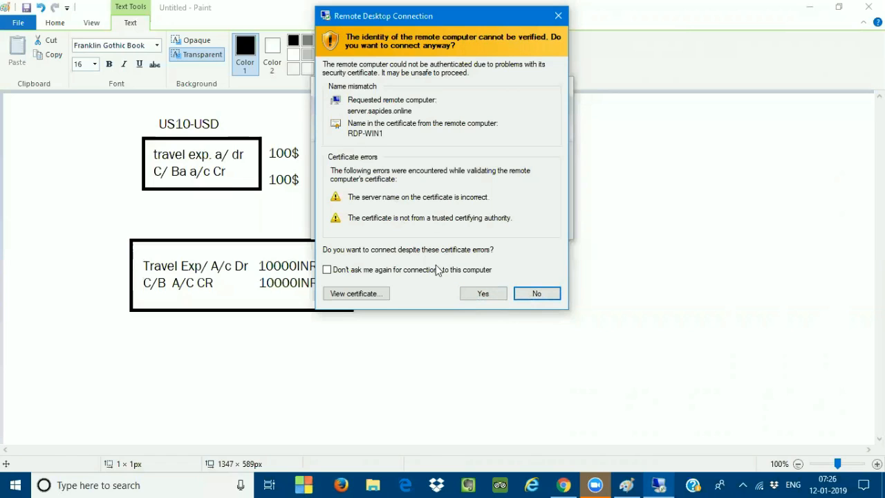
pyautogui.click(468, 296)
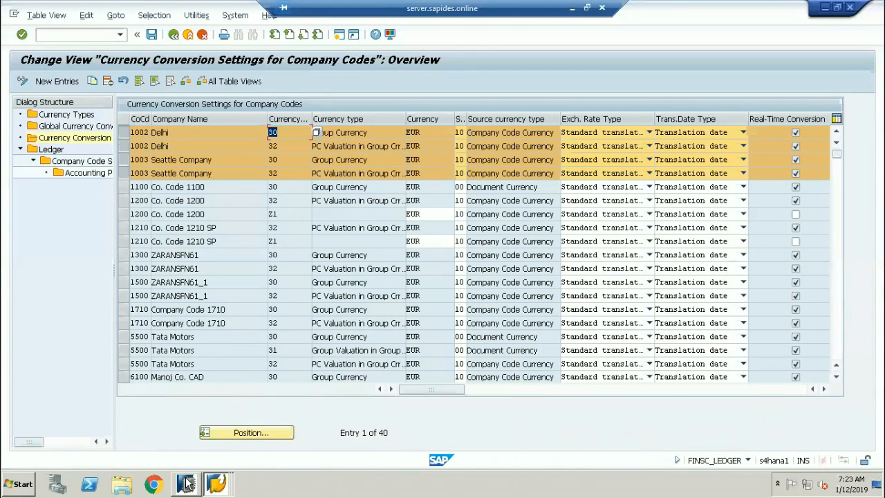
# Exit the currency conversion, foreign currency valuation and G/L posting sessions without saving.
pyautogui.click(187, 34)
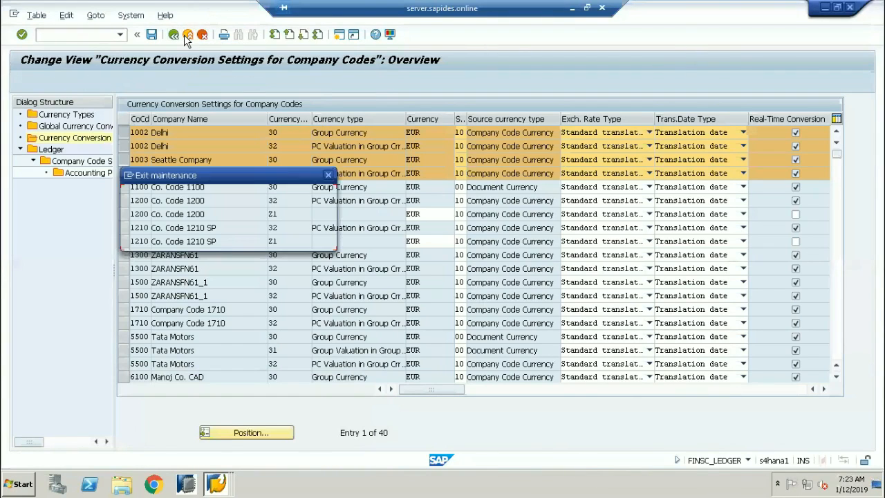
pyautogui.click(206, 238)
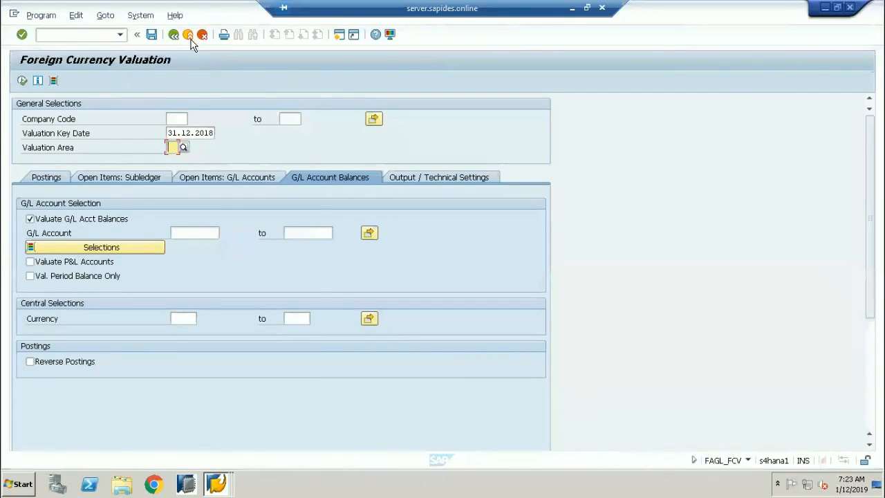
pyautogui.click(189, 35)
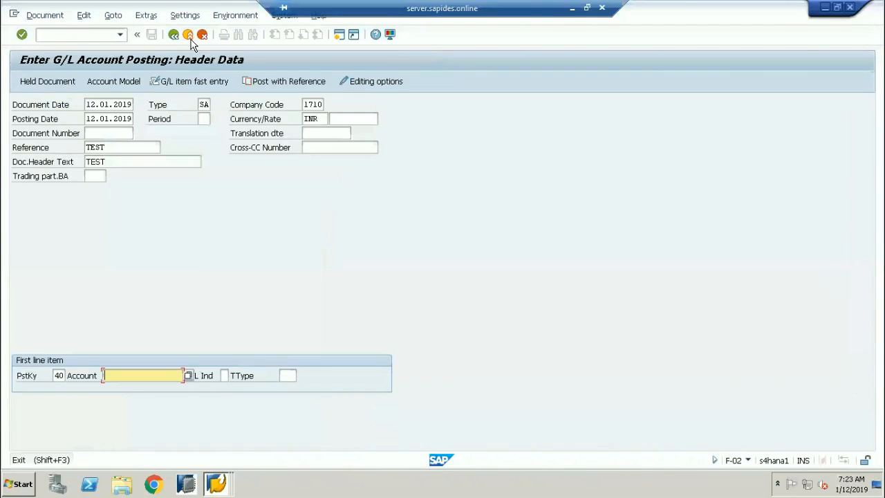
pyautogui.click(189, 37)
pyautogui.click(185, 270)
pyautogui.click(189, 36)
# Back out of the ACDOCA Data Browser to SAP Easy Access and log off.
pyautogui.click(188, 35)
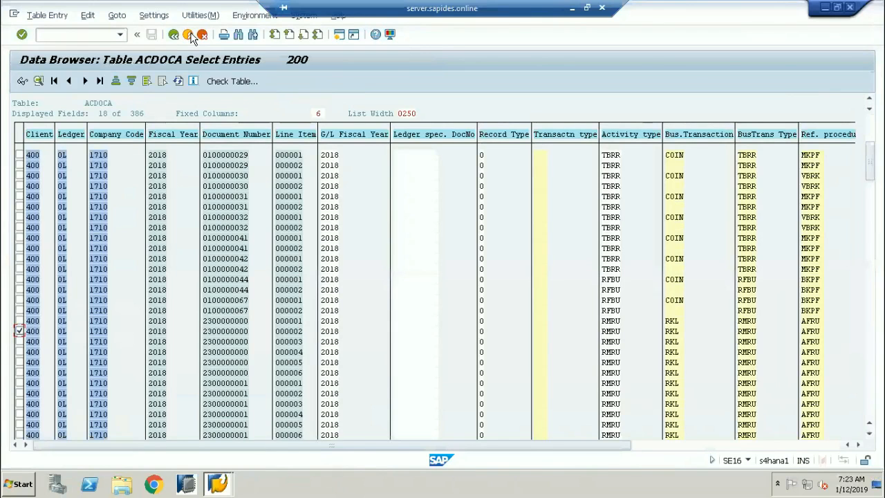
pyautogui.click(188, 34)
pyautogui.click(188, 35)
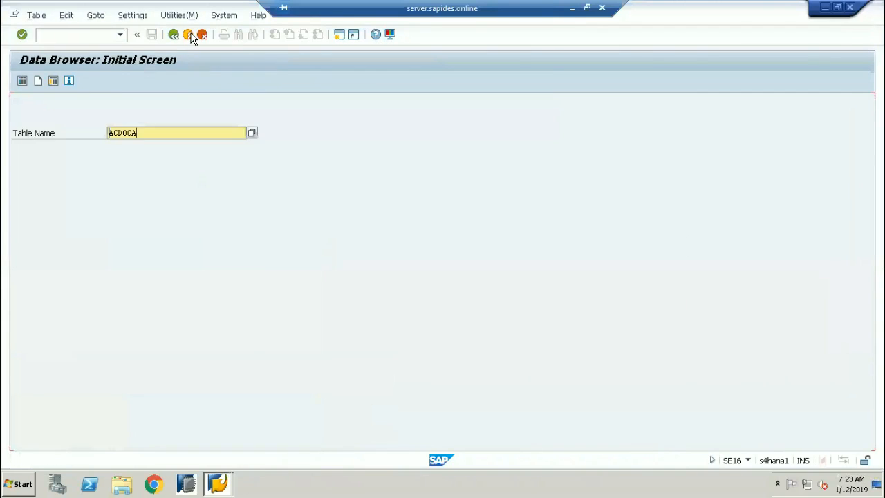
pyautogui.click(188, 34)
pyautogui.click(188, 35)
pyautogui.click(188, 35)
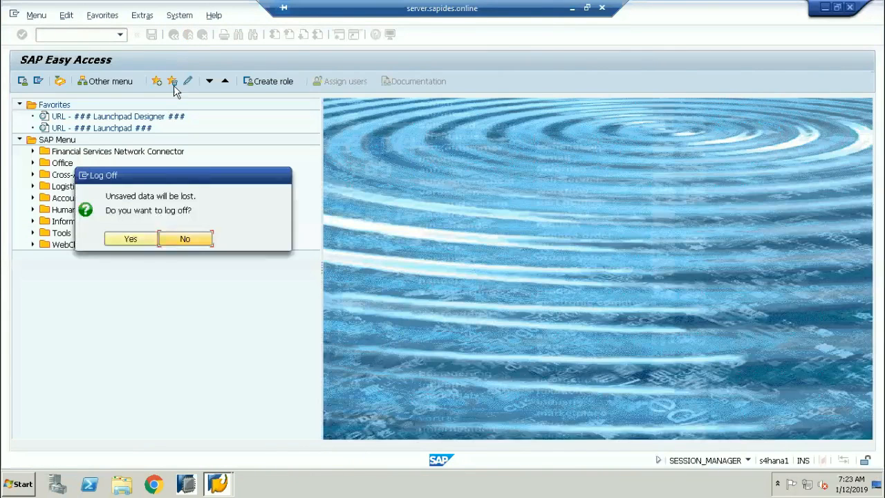
pyautogui.click(153, 240)
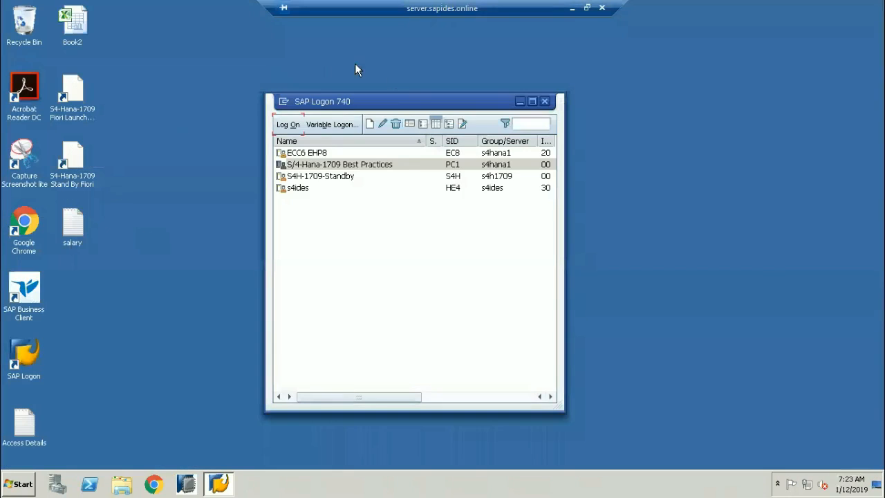
# Restart SAP Logon and open the S/4-Hana-1709 Best Practices logon screen for client 400.
pyautogui.click(544, 102)
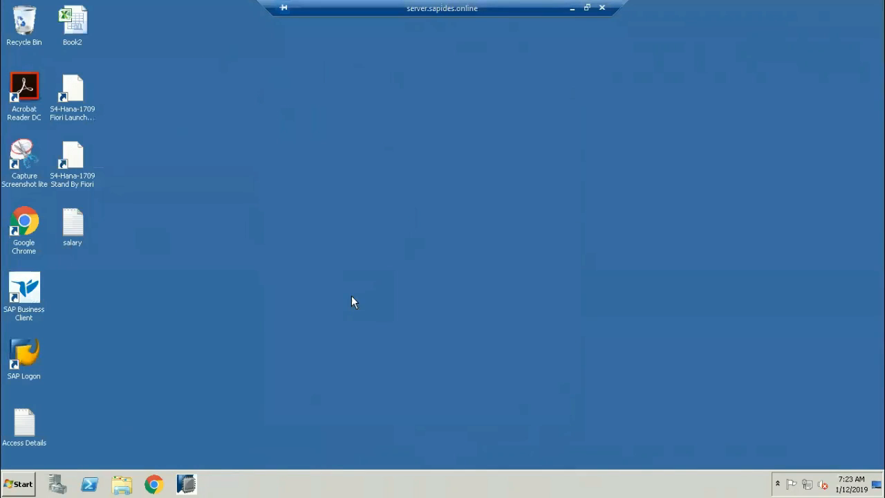
pyautogui.doubleClick(23, 358)
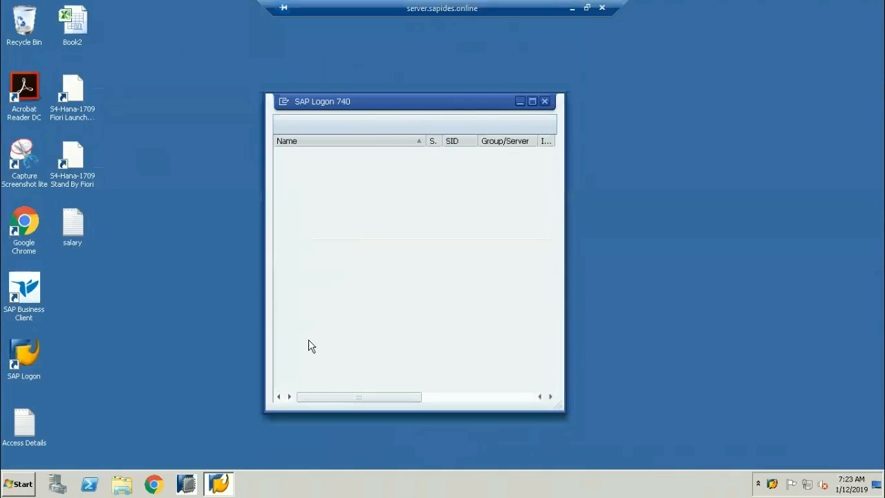
pyautogui.click(309, 167)
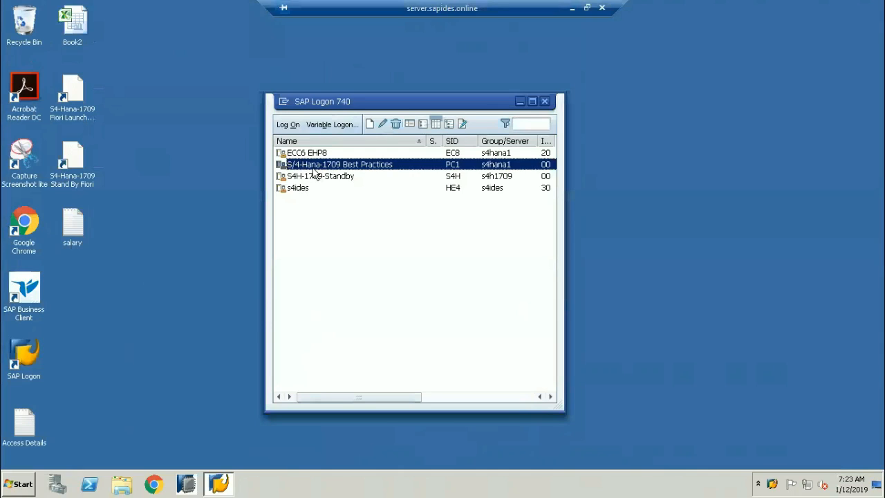
pyautogui.click(287, 125)
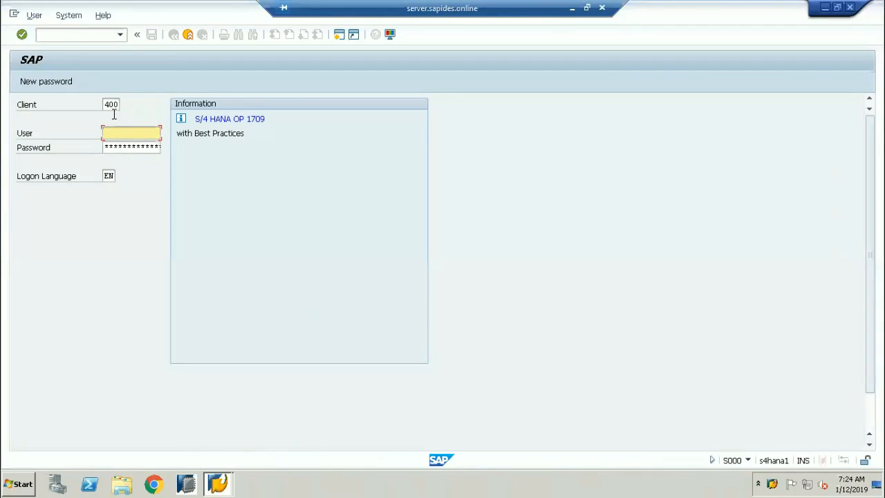
# Fill the User field from the input history, then move to the Password field.
pyautogui.click(131, 136)
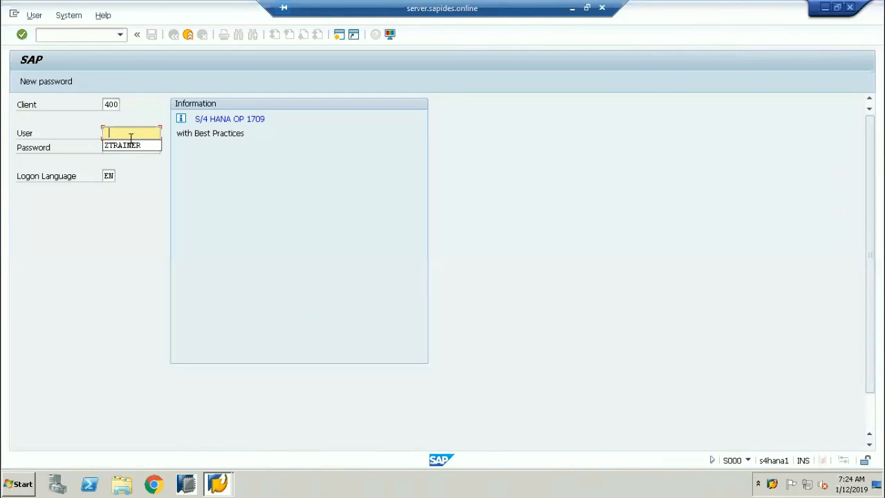
pyautogui.click(122, 146)
pyautogui.click(123, 146)
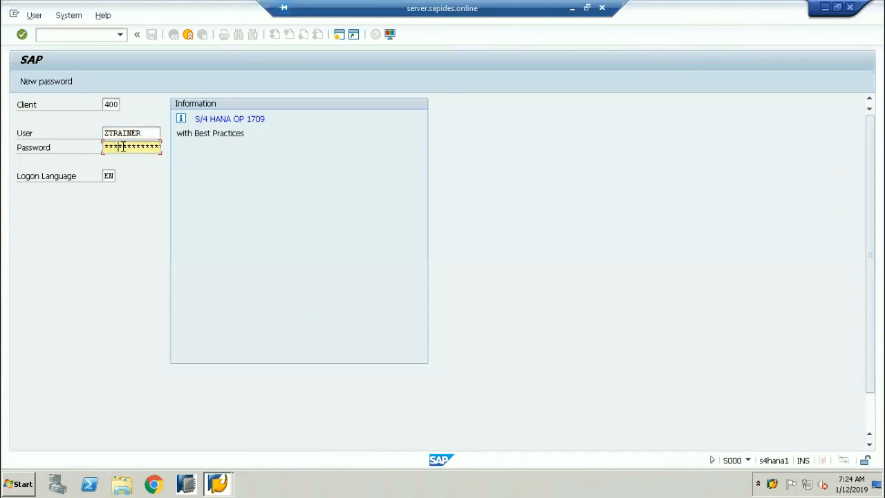